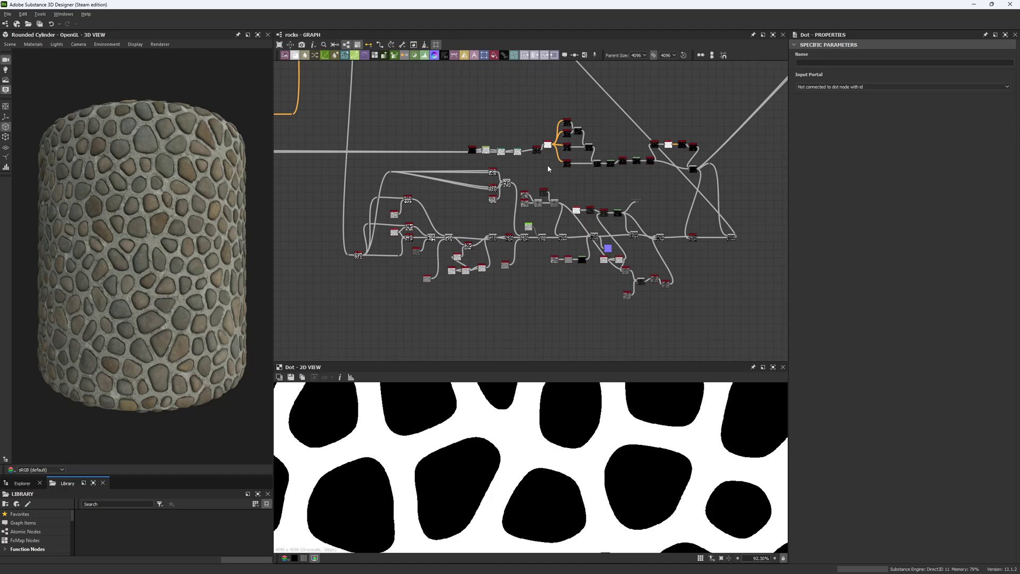
Inspect the stone wall material on the rounded cylinder, both up close and as a whole.
scroll(166, 308, "up", 5)
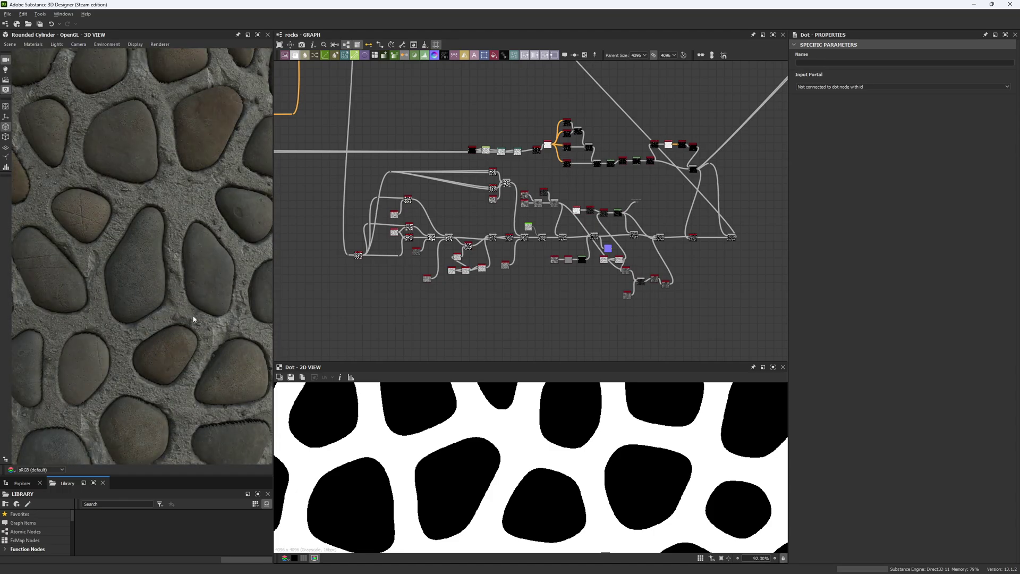
scroll(167, 307, "down", 5)
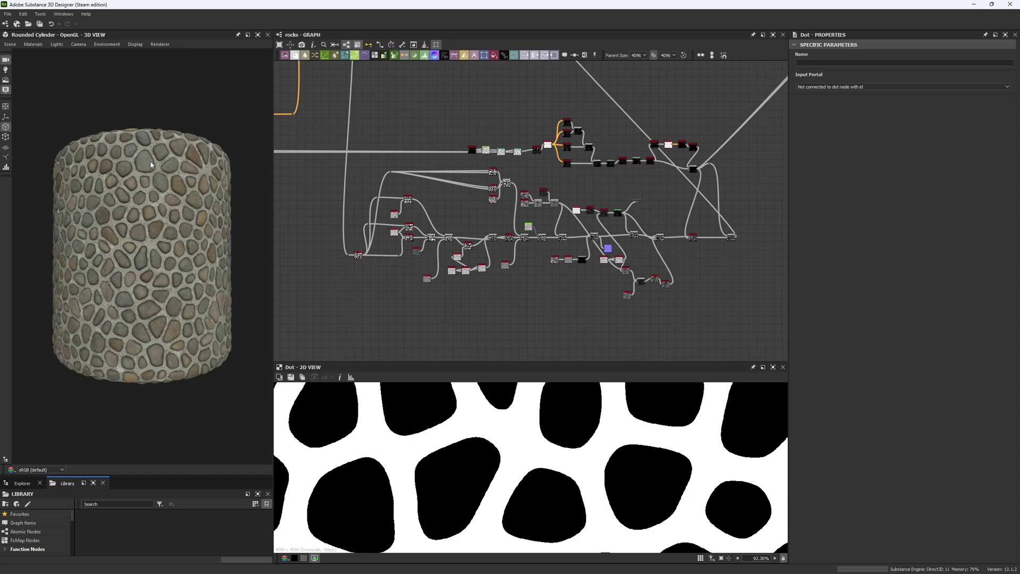
scroll(142, 282, "up", 5)
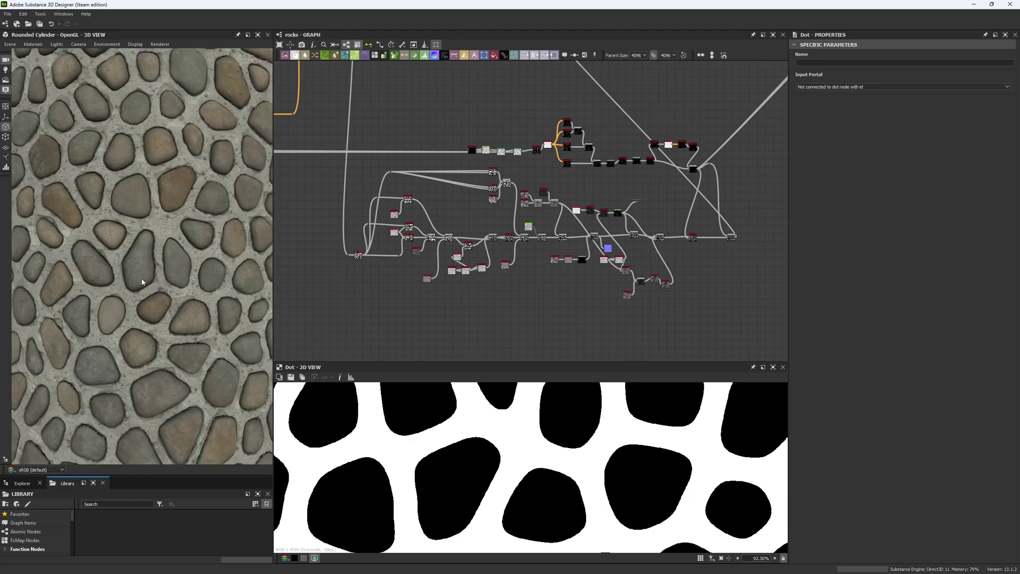
Find the Subtract-mode Blend node that outputs the stone shapes and preview its result.
middle_click_drag(386, 284, 508, 304)
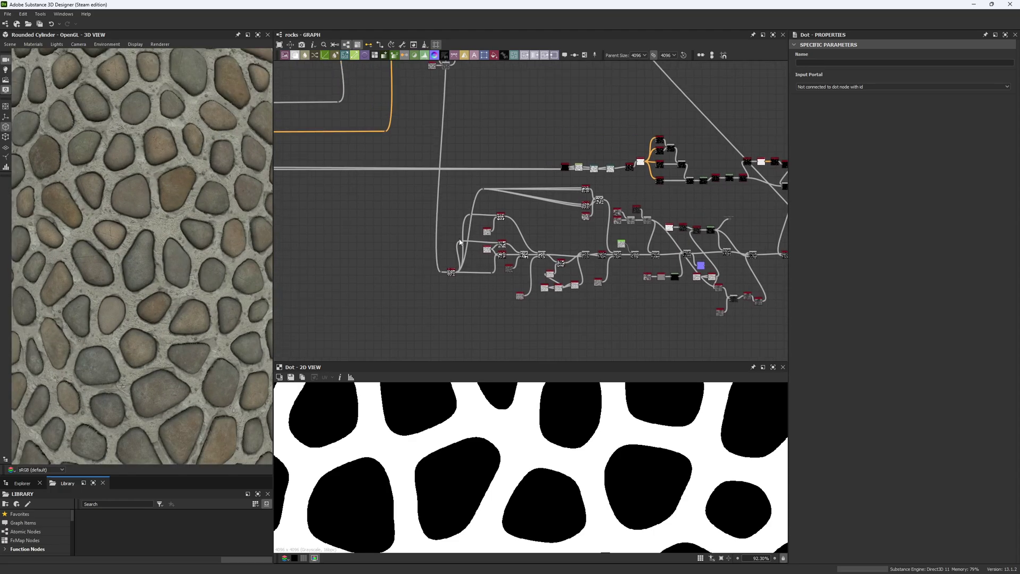
middle_click_drag(446, 223, 475, 210)
scroll(514, 214, "down", 4)
scroll(515, 162, "up", 3)
middle_click_drag(515, 162, 502, 159)
middle_click_drag(546, 216, 500, 191)
left_click_drag(390, 195, 736, 346)
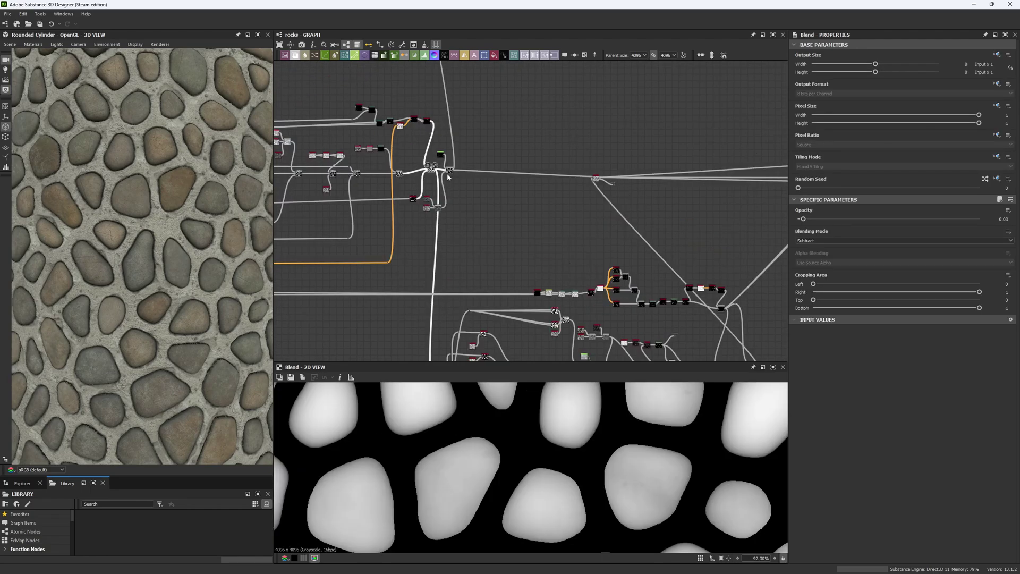
scroll(434, 169, "up", 5)
scroll(434, 169, "up", 4)
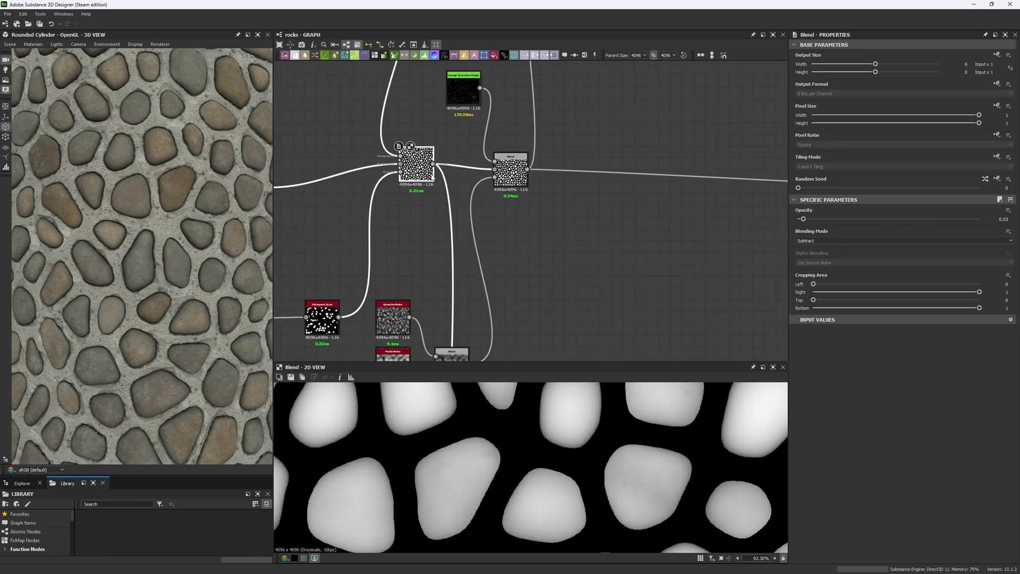
Follow the stone Blend's output to the Threshold node and preview its full mask.
middle_click_drag(503, 289, 476, 161)
scroll(476, 161, "down", 5)
middle_click_drag(475, 227, 462, 117)
scroll(426, 228, "up", 4)
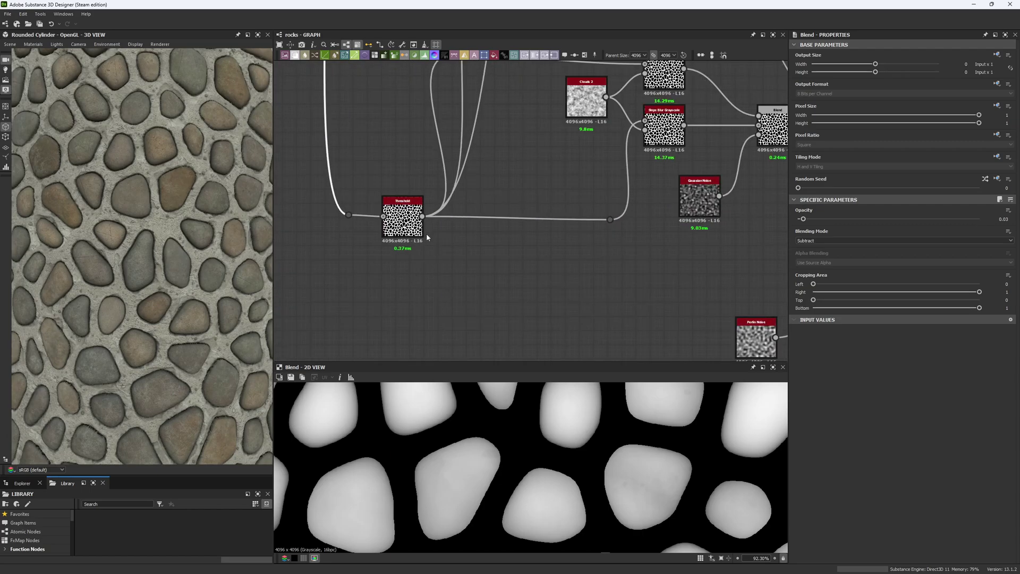
double_click(409, 223)
scroll(452, 395, "down", 4)
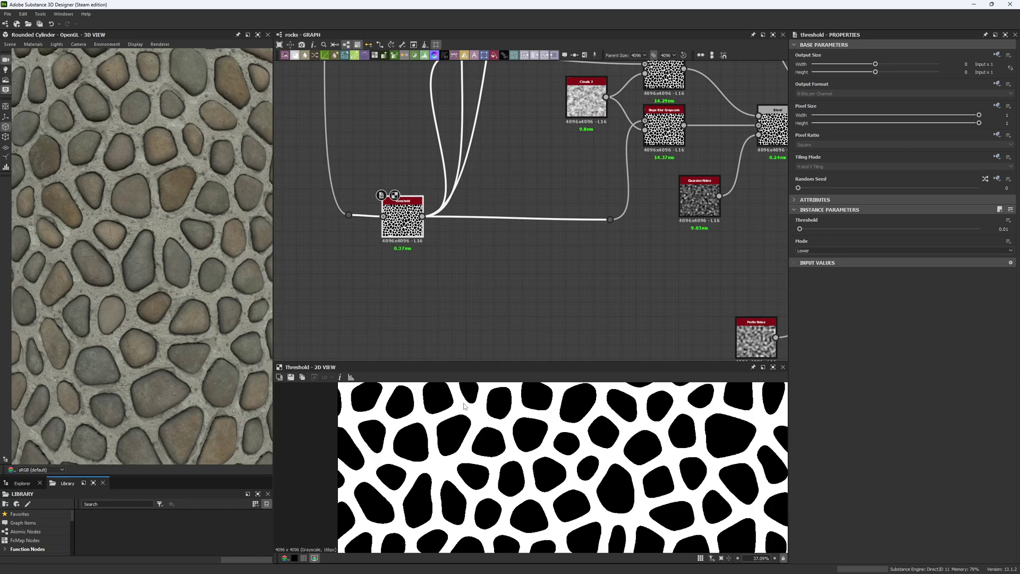
Add a second Threshold node from the dot feeding the existing Threshold, and view its whole mask.
middle_click_drag(359, 280, 370, 232)
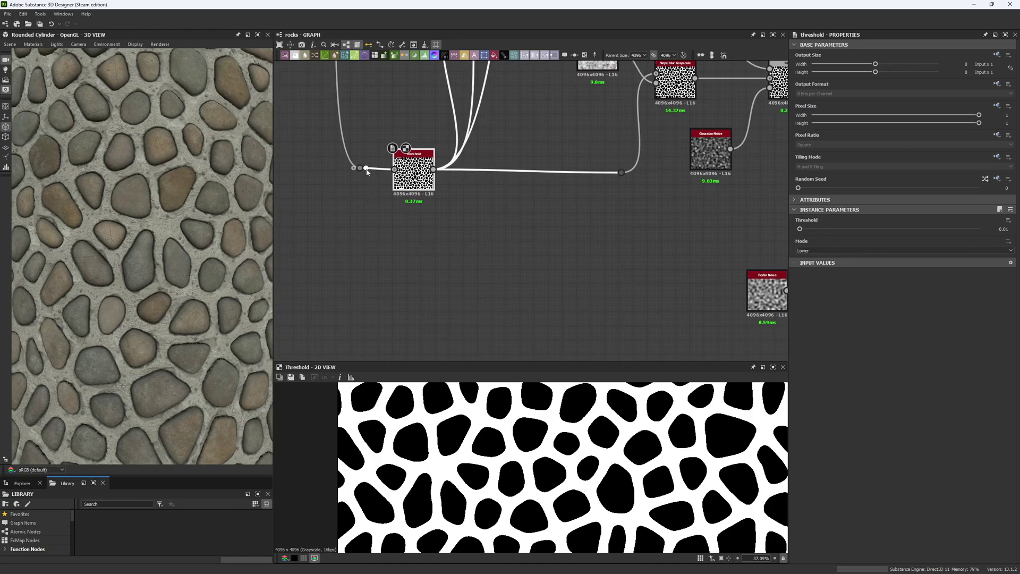
left_click_drag(366, 171, 370, 244)
type("th")
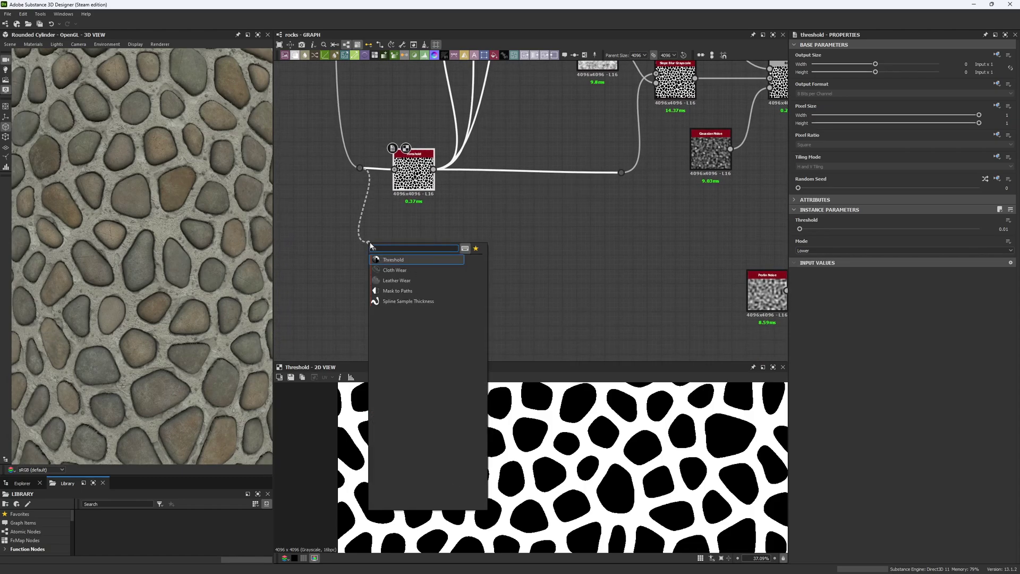
key("Return")
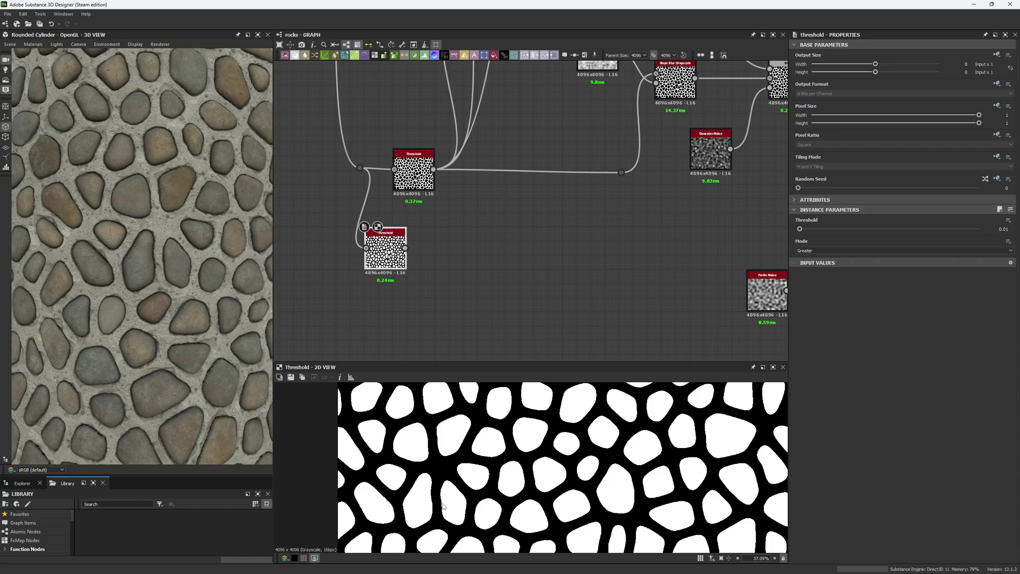
scroll(442, 507, "down", 3)
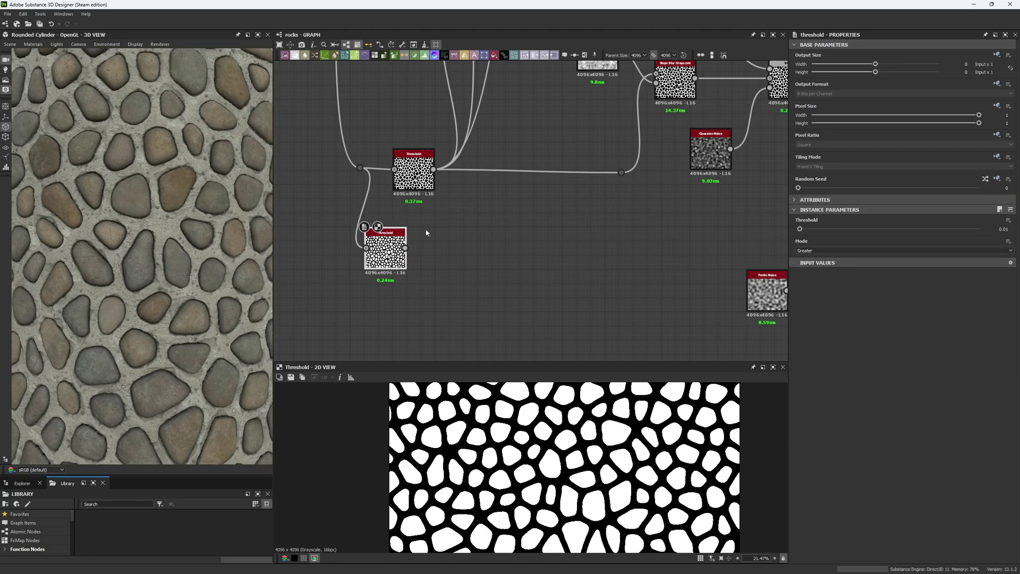
Preview the original Threshold node in Lower mode to compare its mask with the new one.
double_click(414, 171)
middle_click_drag(514, 495, 432, 452)
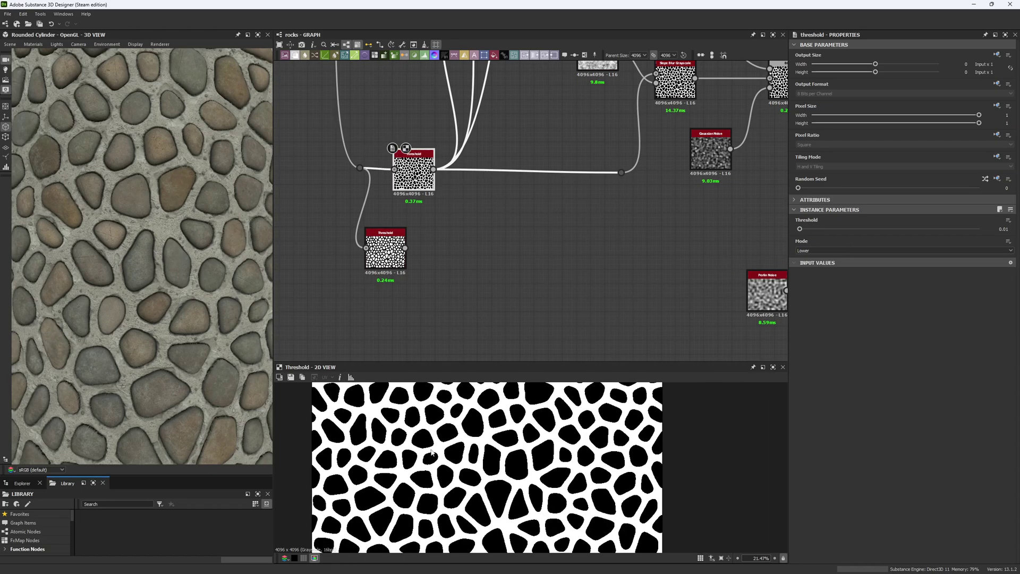
scroll(432, 452, "down", 2)
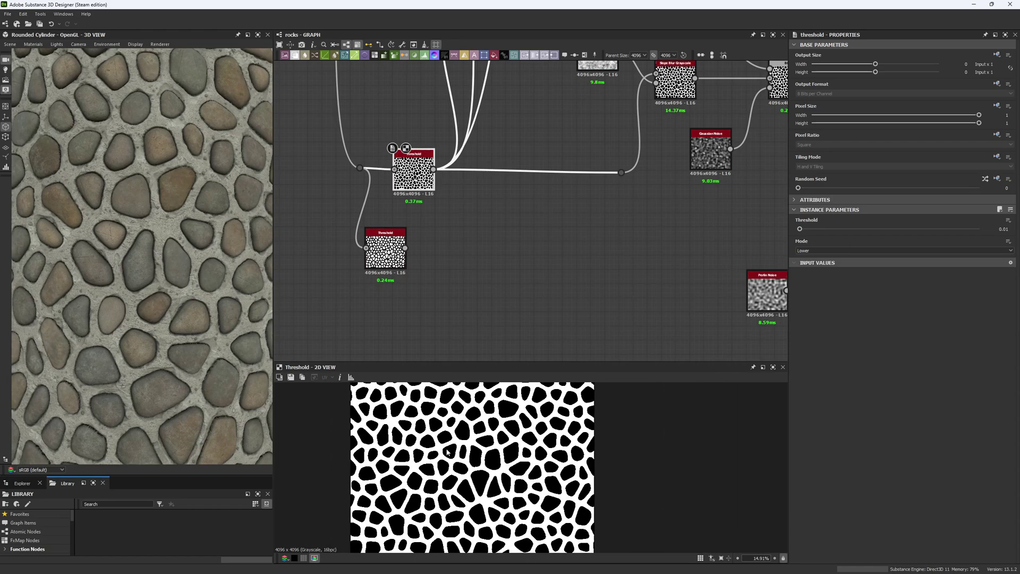
scroll(420, 272, "down", 5)
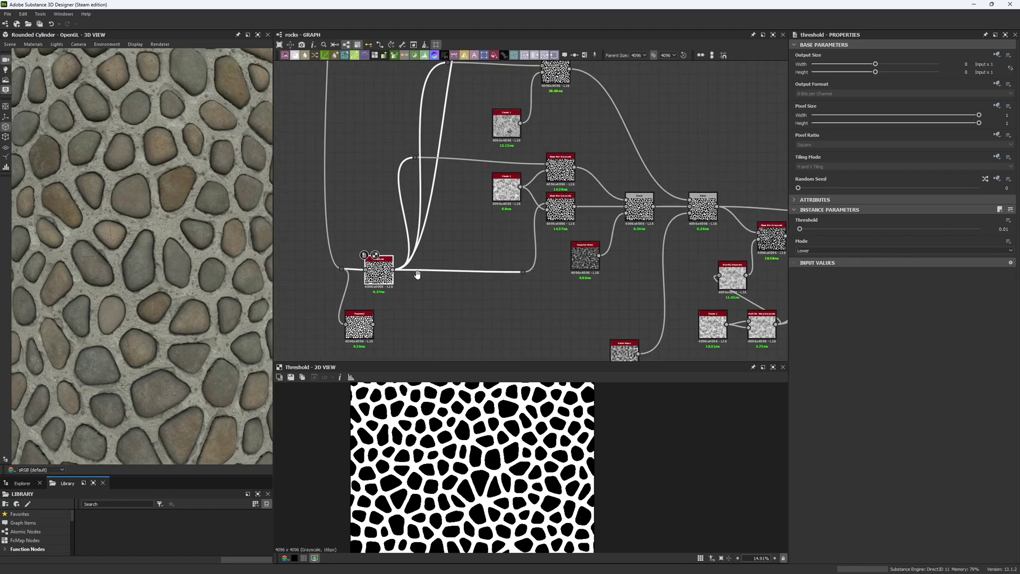
Check the branches fed by the Threshold and shift the Slope Blur node driven by Clouds 1 slightly downward.
middle_click_drag(416, 277, 360, 345)
left_click_drag(388, 145, 654, 212)
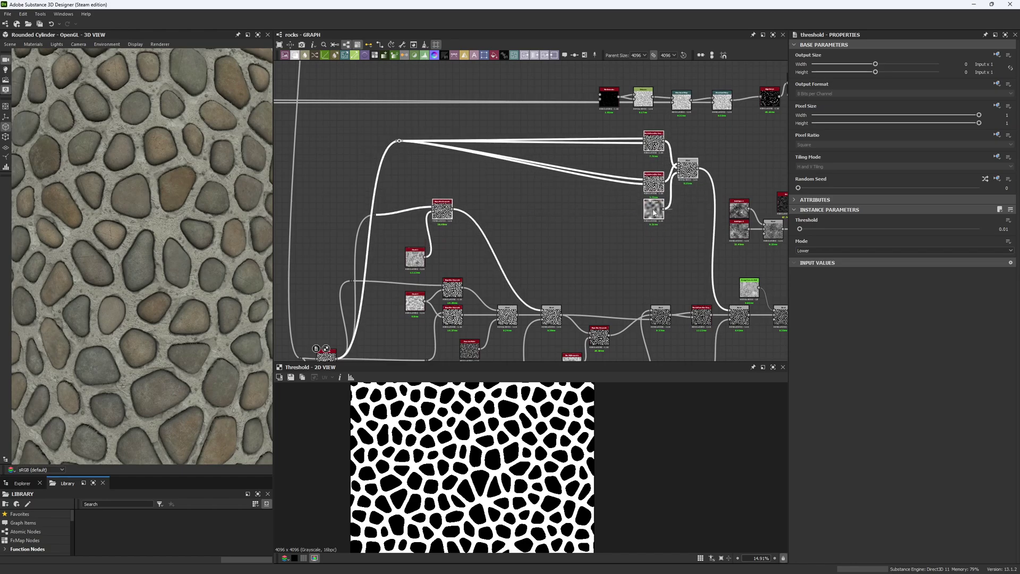
left_click(504, 211)
left_click_drag(446, 207, 448, 218)
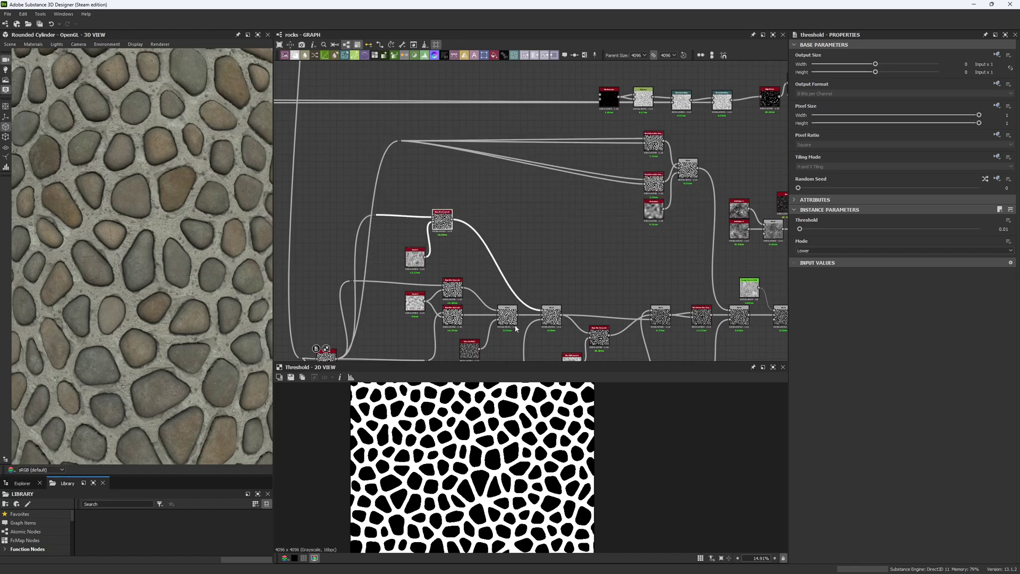
Preview the upper Non-Uniform Blur Grayscale node and compare its soft edges with the stone edges on the 3D model.
middle_click_drag(532, 246, 474, 249)
scroll(605, 177, "up", 3)
middle_click_drag(588, 173, 552, 162)
scroll(566, 183, "up", 1)
double_click(550, 137)
scroll(492, 460, "up", 6)
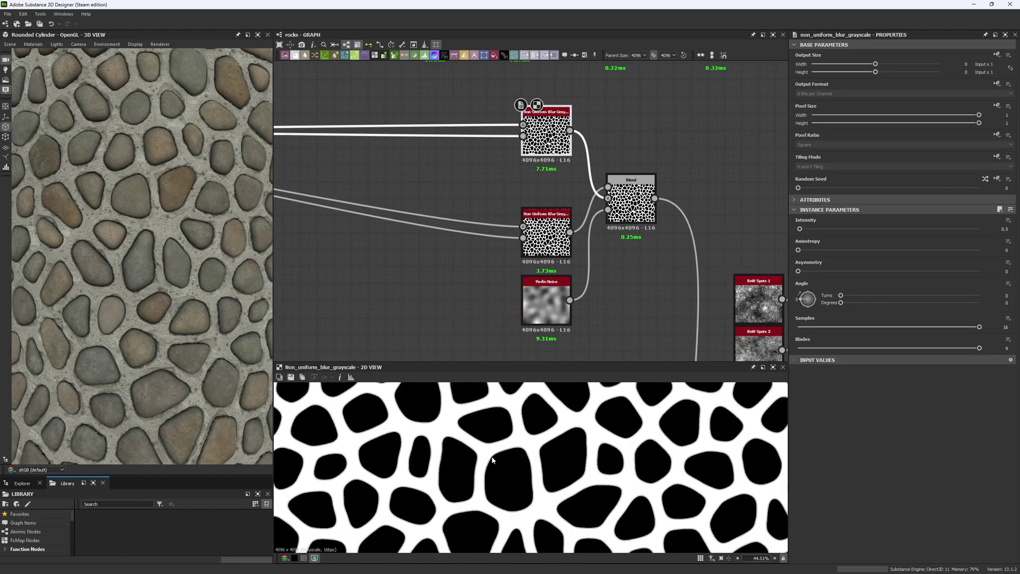
scroll(492, 460, "up", 6)
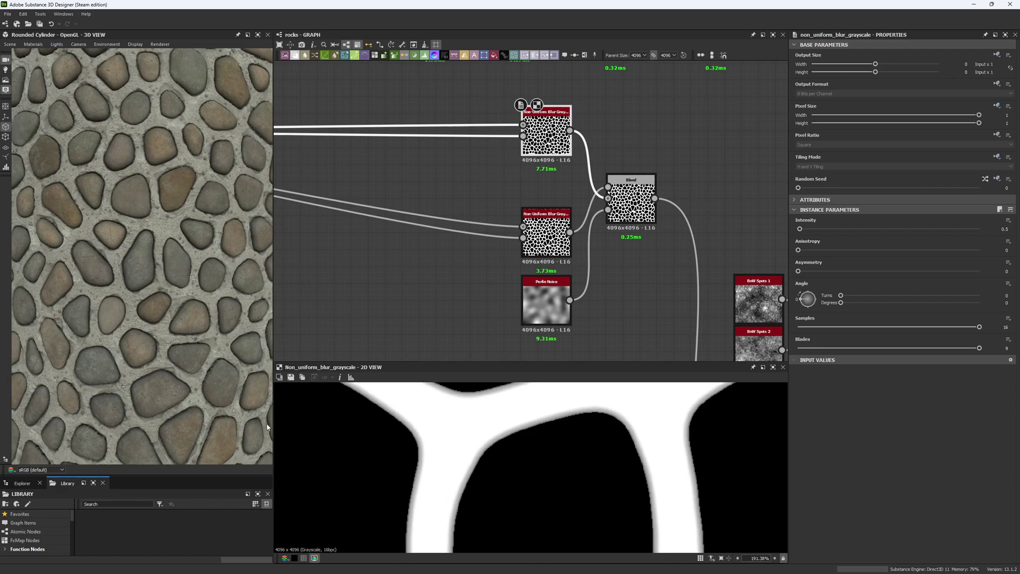
scroll(155, 214, "up", 5)
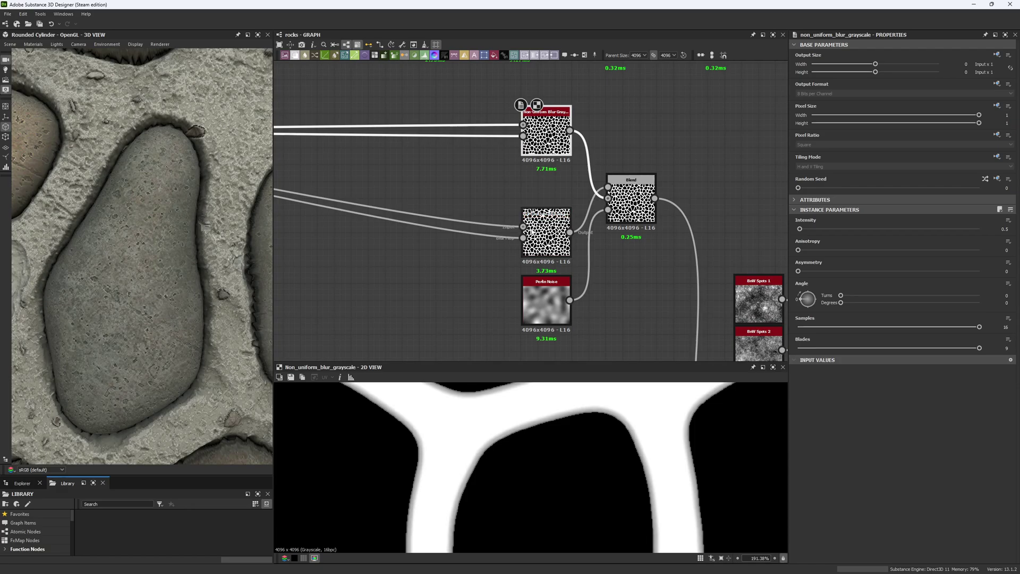
Rearrange the two Non-Uniform Blur Grayscale nodes so the Blend's foreground blur sits above the background blur.
middle_click_drag(544, 291, 524, 276)
scroll(526, 421, "up", 5)
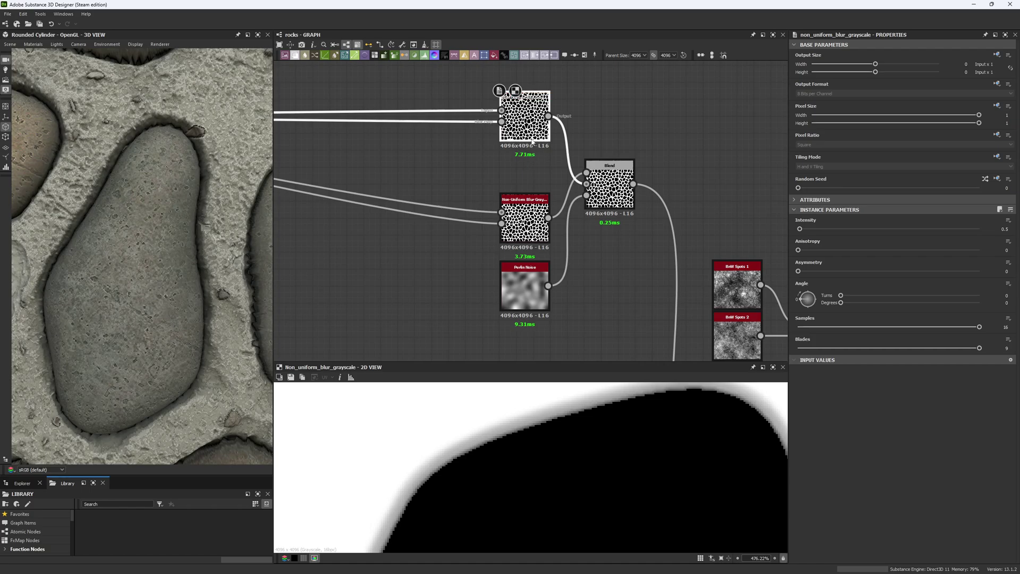
middle_click_drag(538, 149, 536, 159)
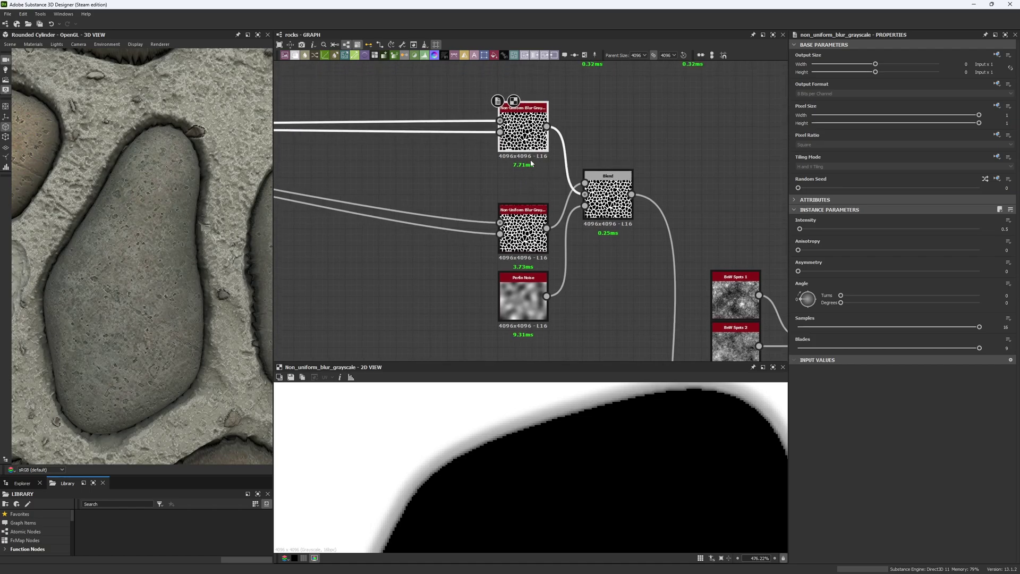
left_click_drag(535, 248, 538, 204)
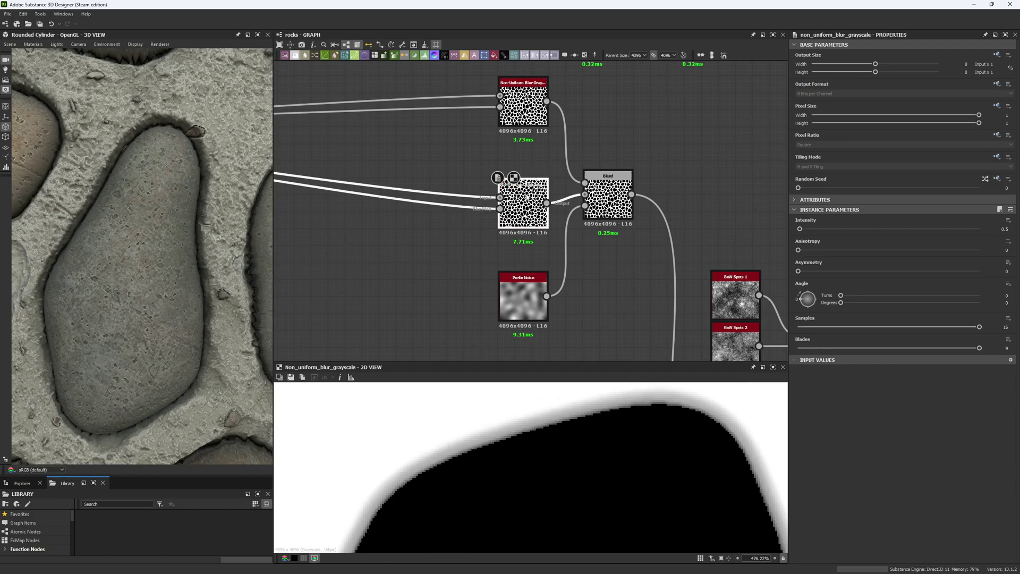
Review the foreground blur's settings, the Perlin Noise mask and the Copy-mode Blend that combines both blurs.
double_click(531, 112)
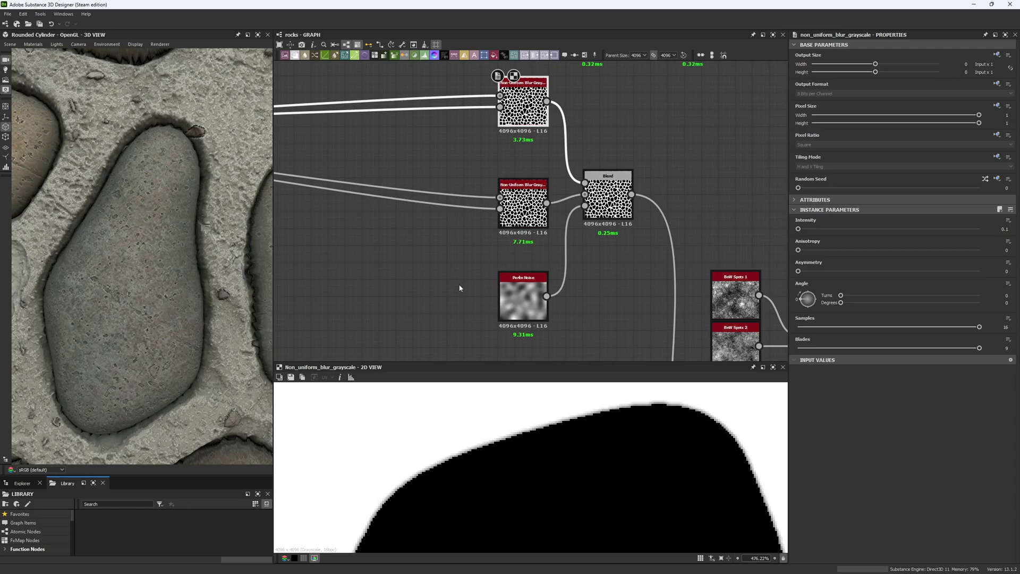
double_click(608, 198)
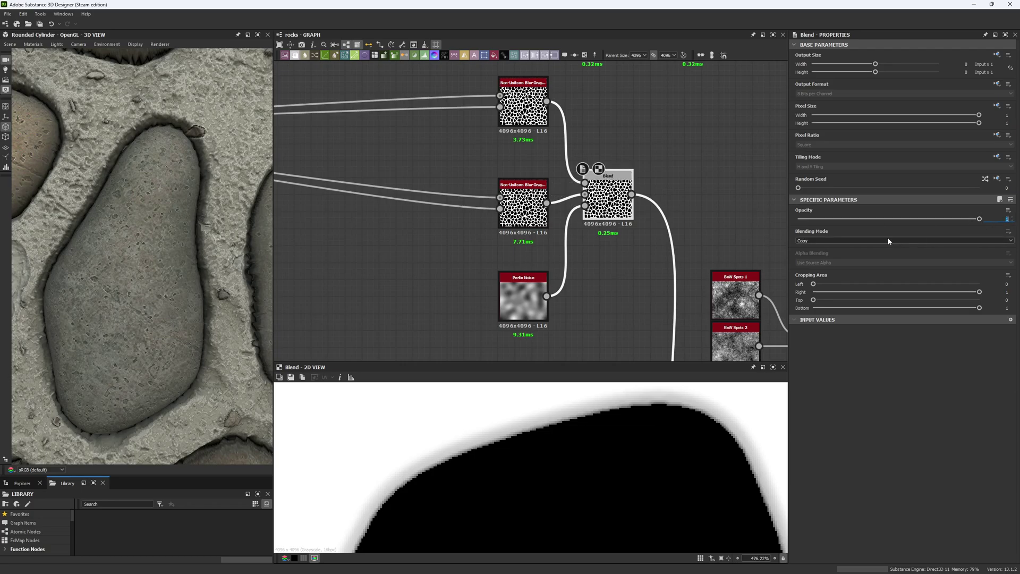
double_click(514, 288)
scroll(578, 453, "down", 10)
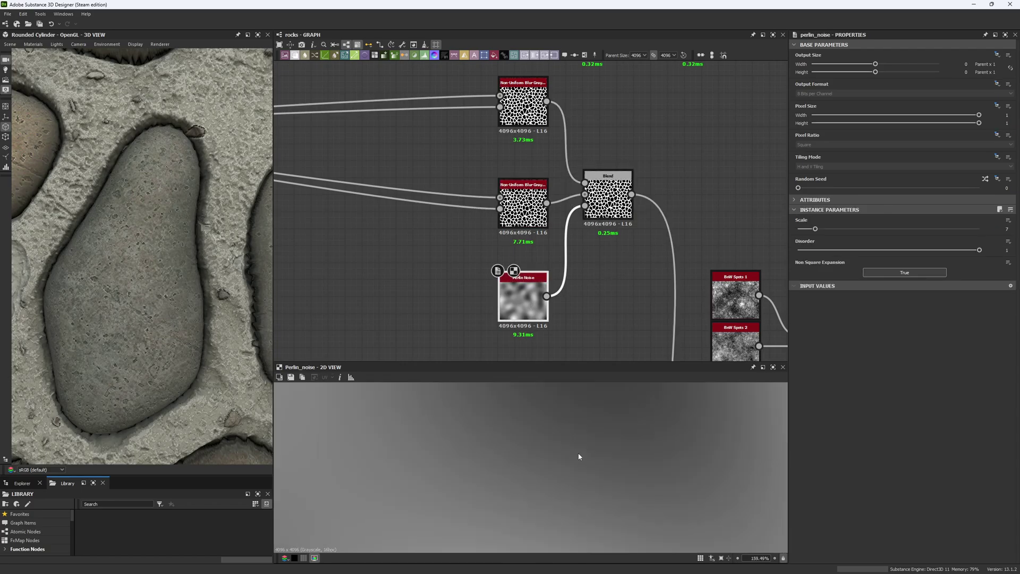
key("f")
middle_click_drag(573, 171, 559, 177)
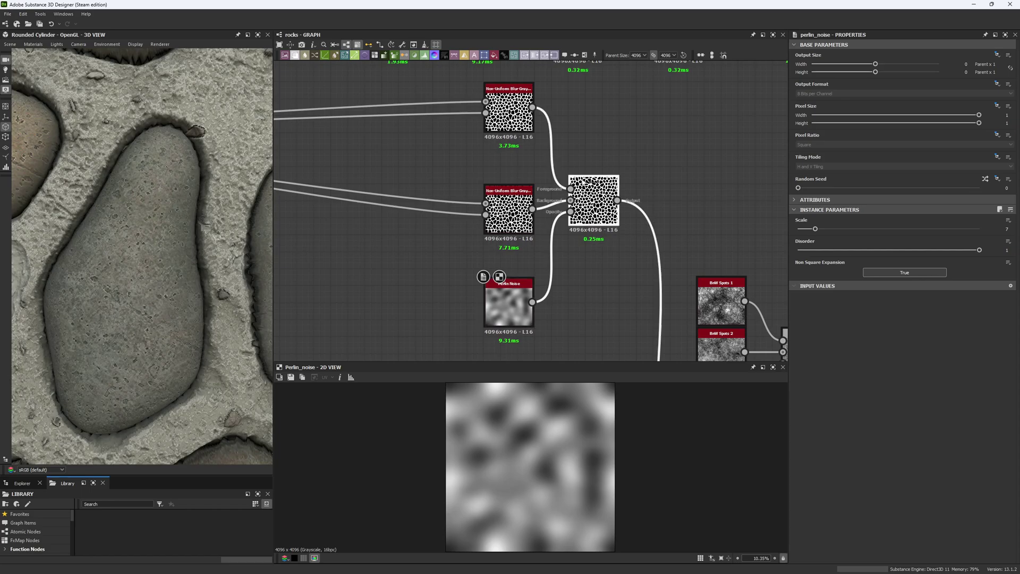
double_click(584, 196)
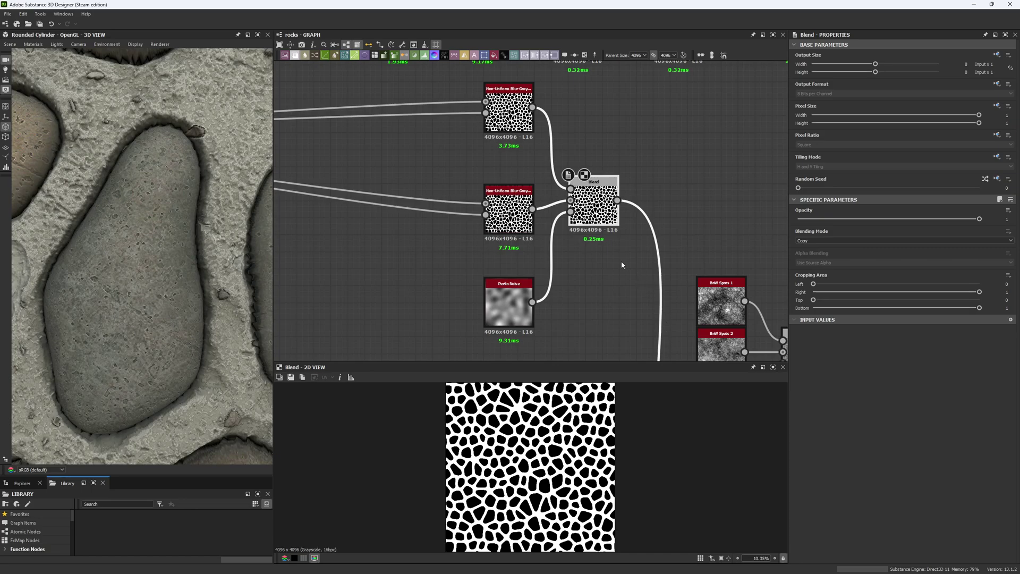
Survey the lower node chain after the Threshold and inspect the mortar and stone edges on the 3D model.
scroll(622, 264, "down", 5)
middle_click_drag(630, 222, 671, 167)
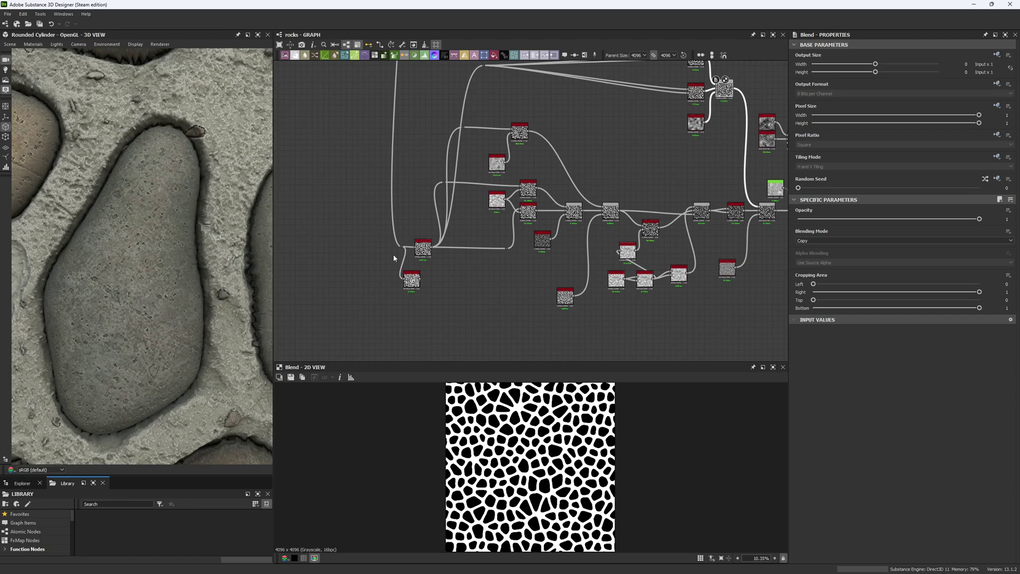
scroll(200, 277, "down", 5)
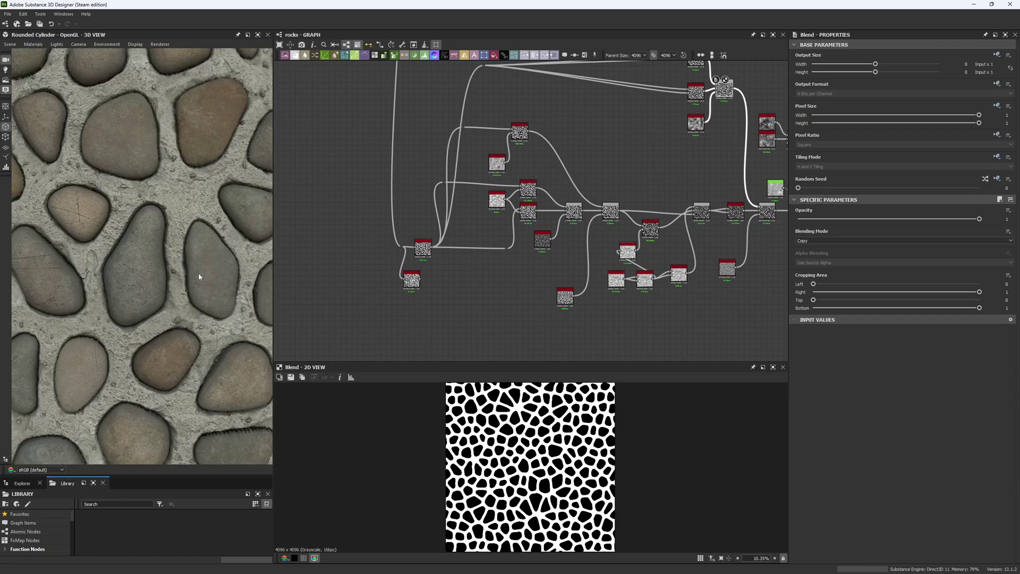
scroll(161, 317, "up", 5)
left_click_drag(162, 317, 201, 288)
middle_click_drag(202, 289, 219, 345)
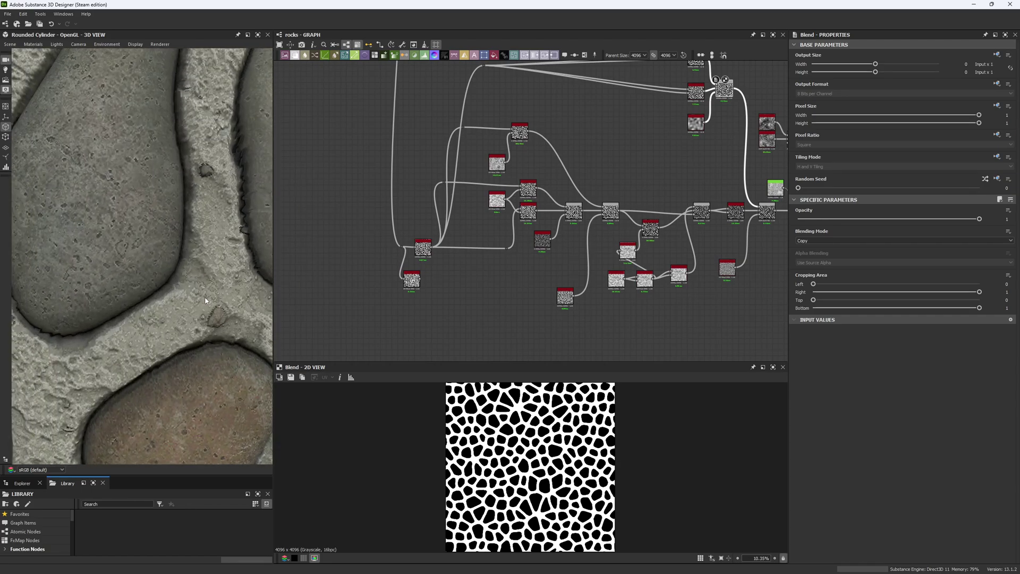
Delete the second, unused Threshold node below the original one.
scroll(432, 260, "up", 3)
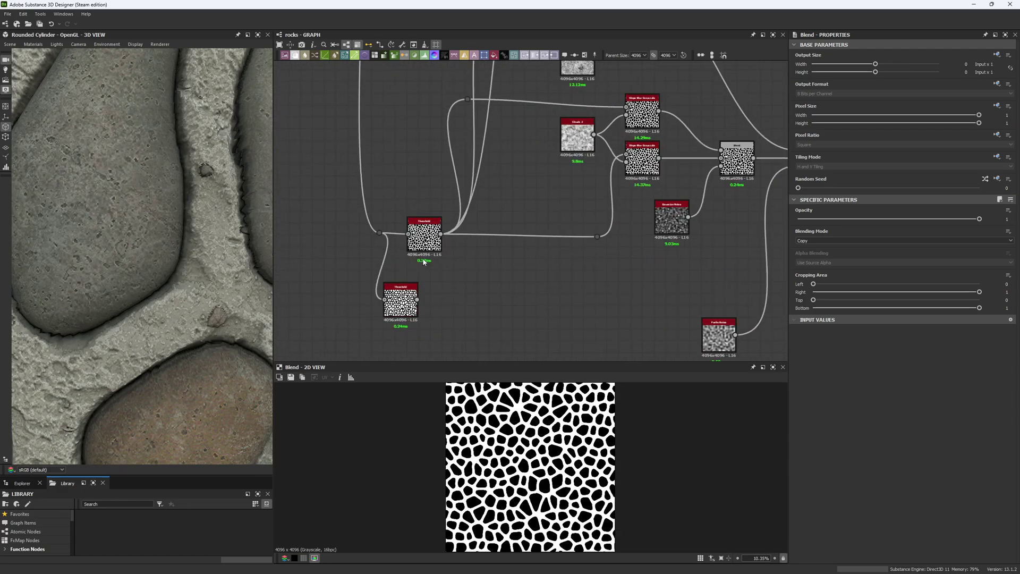
scroll(420, 273, "up", 1)
left_click(398, 305)
key("Delete")
Preview the upper Slope Blur Grayscale node fed by Clouds 2 and open its Samples value.
middle_click_drag(502, 266, 372, 303)
middle_click_drag(460, 224, 466, 238)
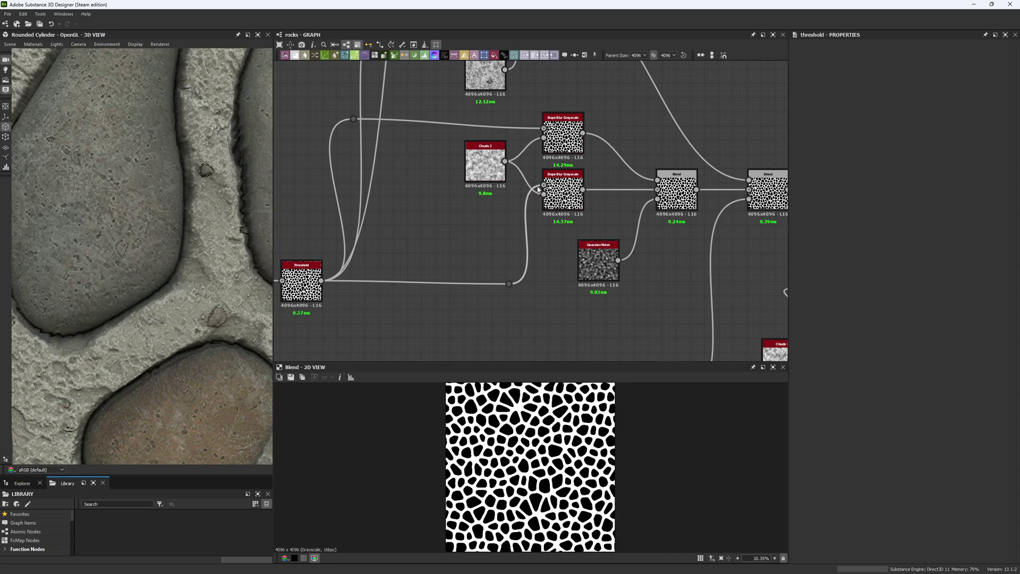
middle_click_drag(577, 152, 527, 171)
double_click(522, 162)
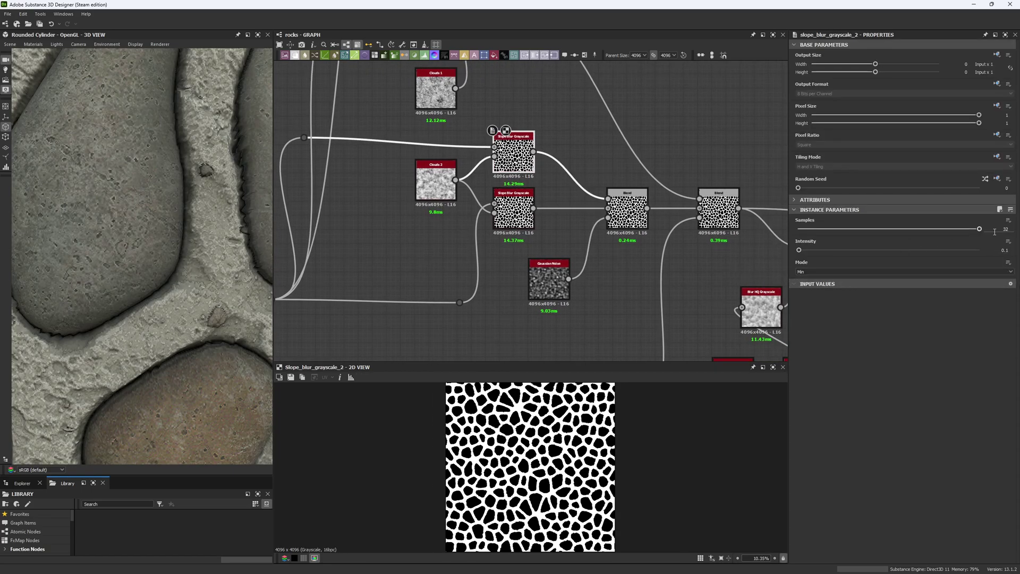
left_click(1014, 231)
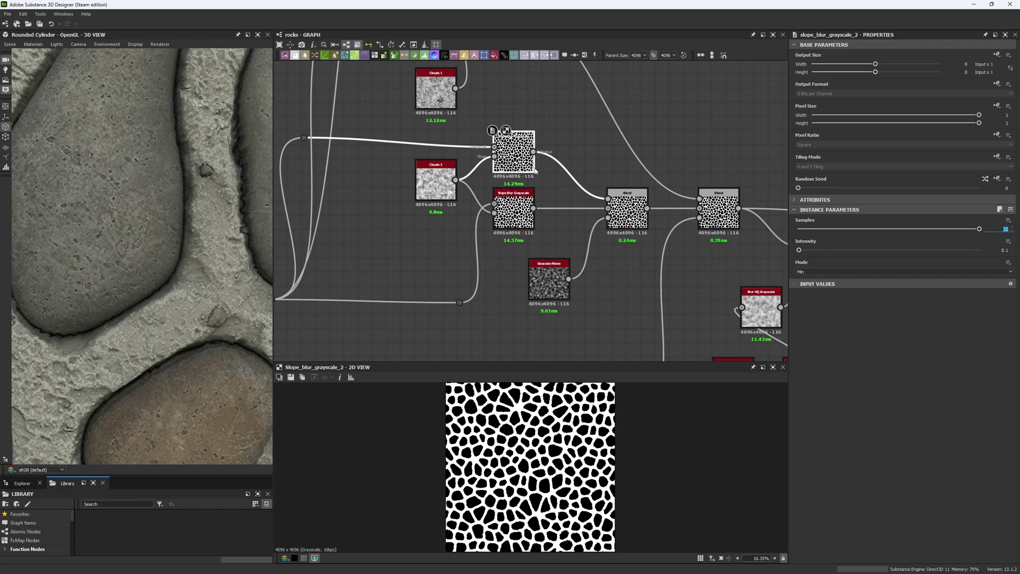
Compare the two Slope Blur Grayscale nodes, then review their shared Clouds 2 input and the Blend combining them.
left_click(514, 198)
left_click(518, 159)
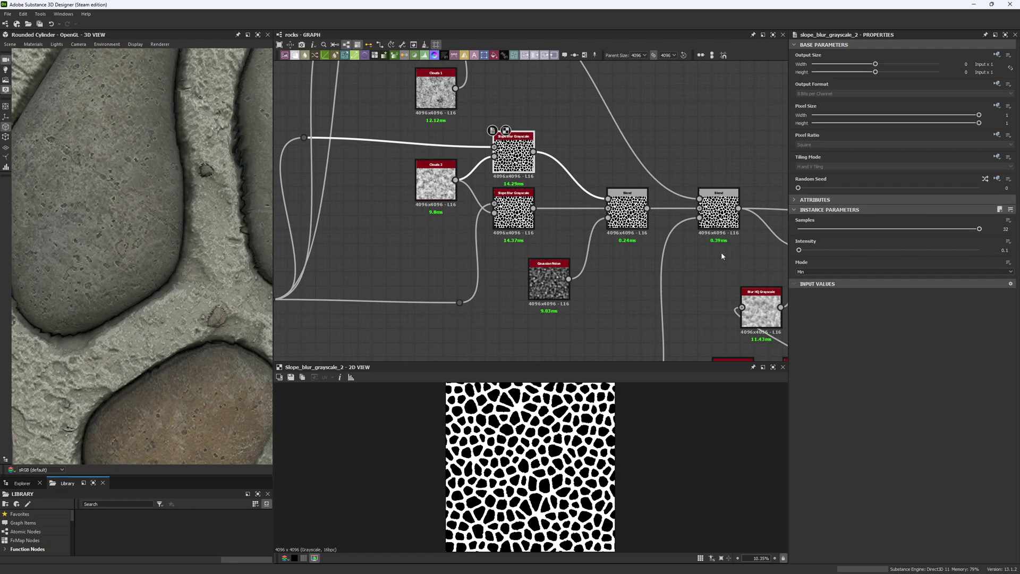
double_click(513, 208)
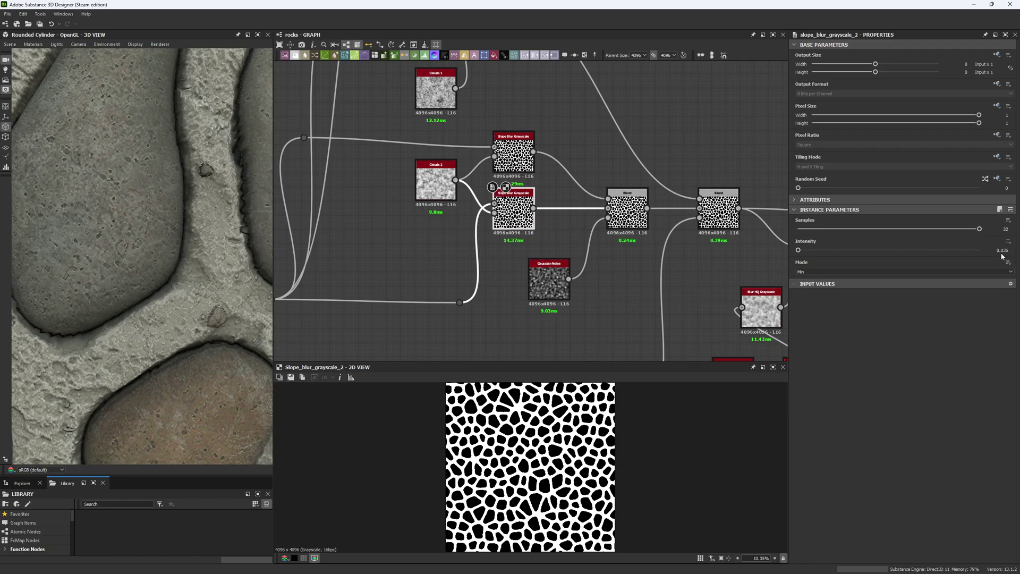
double_click(450, 195)
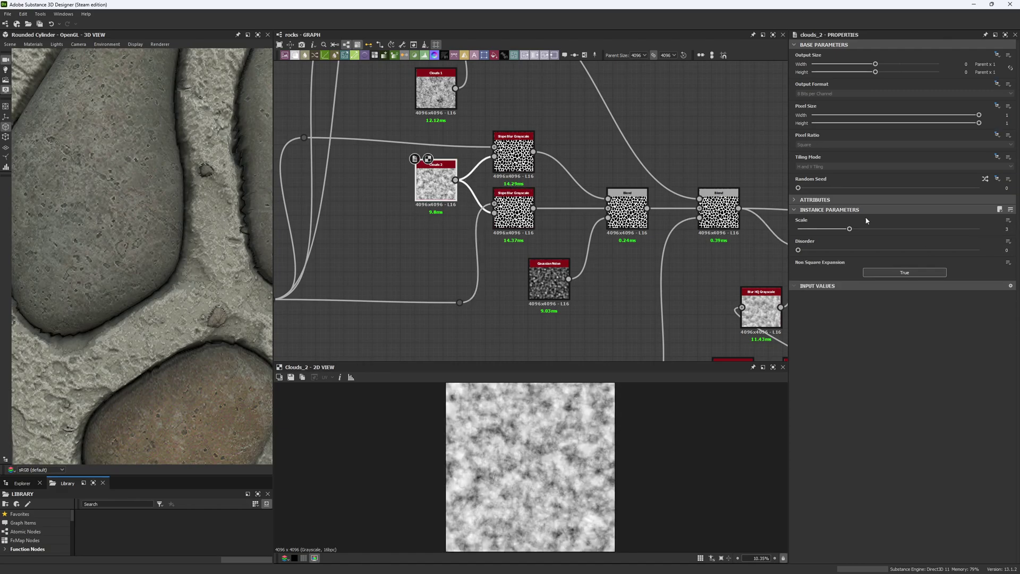
middle_click_drag(631, 225, 558, 218)
double_click(558, 217)
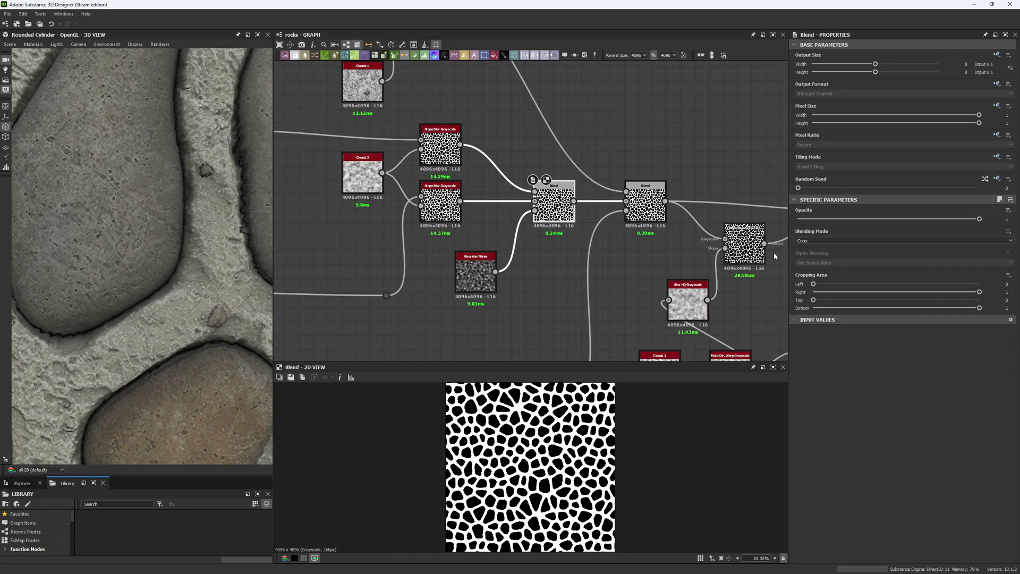
Examine the stone edges up close in the Blend, comparing them with both Slope Blur Grayscale results.
scroll(532, 456, "up", 5)
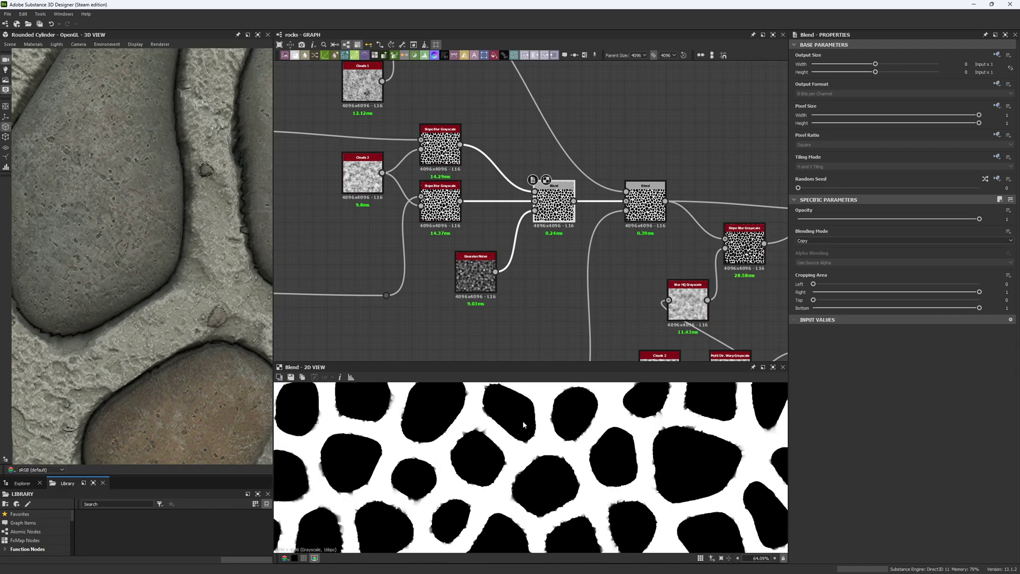
scroll(473, 425, "up", 2)
double_click(440, 207)
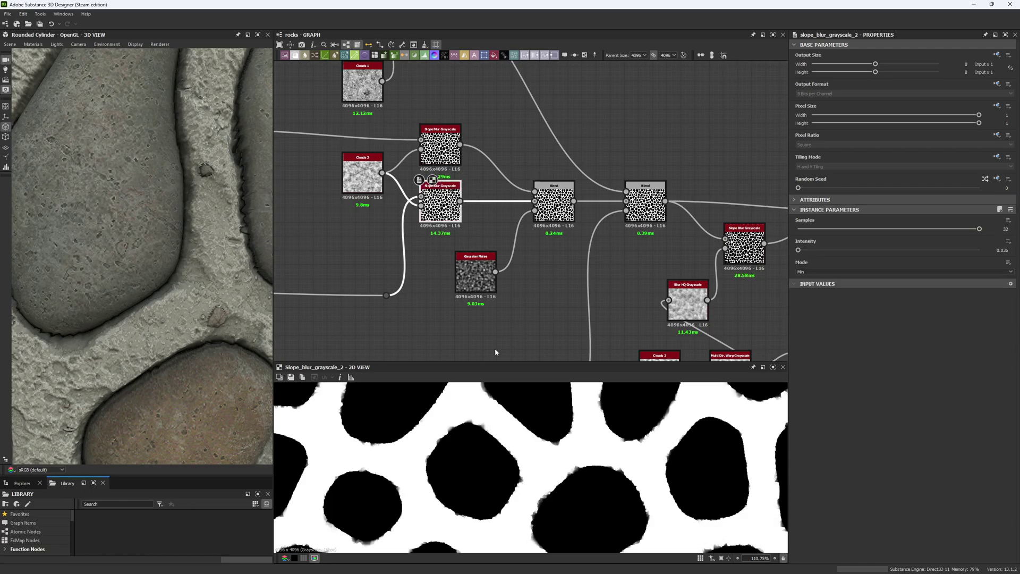
double_click(559, 215)
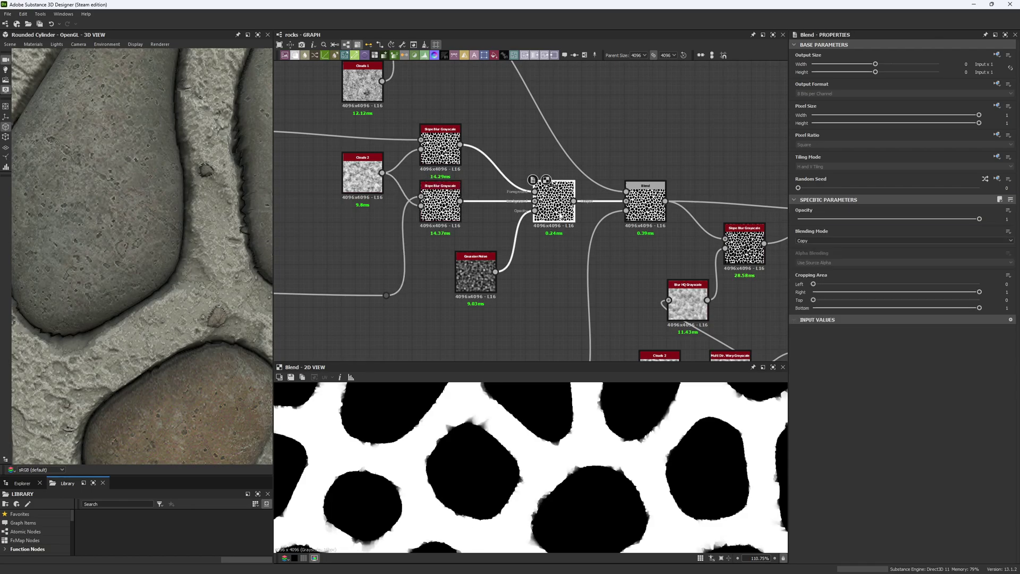
double_click(423, 151)
double_click(441, 203)
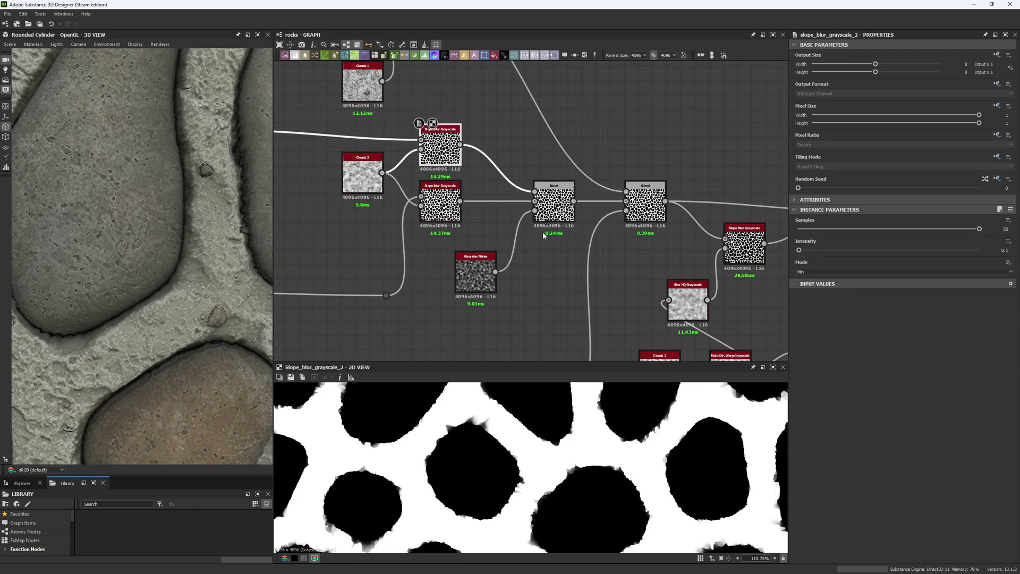
double_click(554, 204)
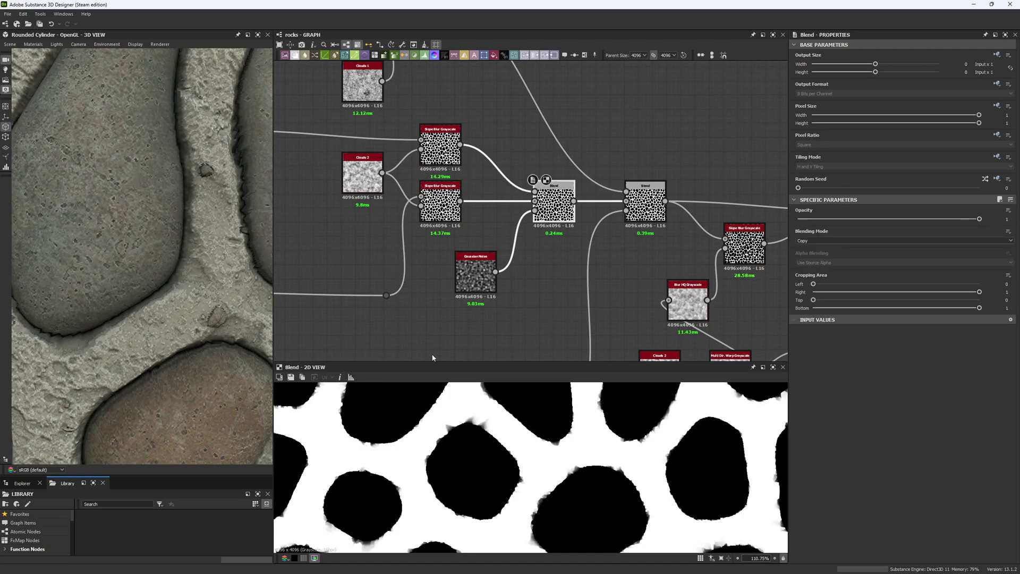
Try an Intensity of 0.25 on the upper Slope Blur Grayscale fed by Clouds 2, check the 3D model and undo it.
scroll(558, 426, "down", 3)
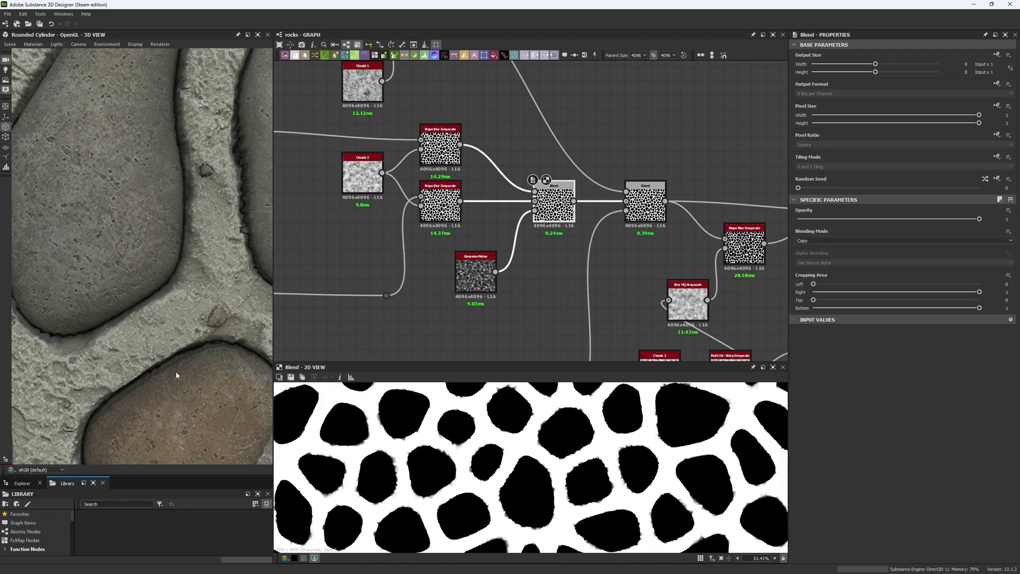
scroll(176, 375, "down", 5)
scroll(435, 156, "up", 2)
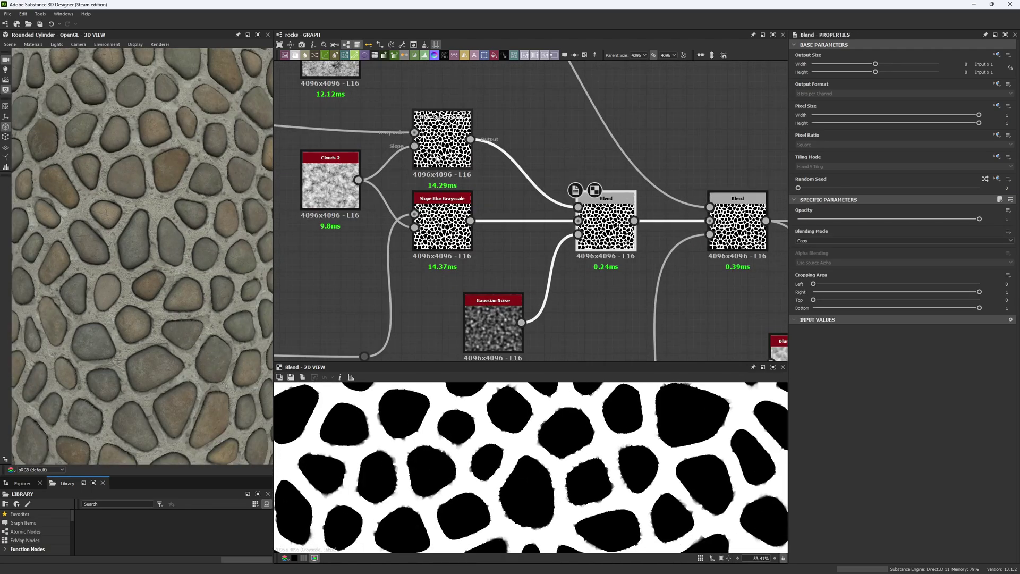
left_click(436, 158)
double_click(1002, 250)
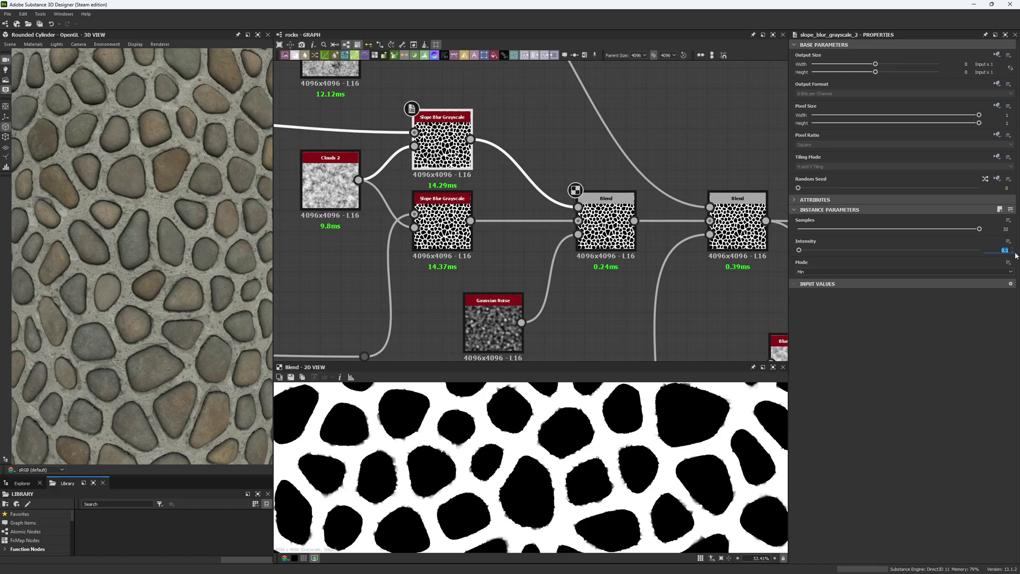
type(".25")
key("Return")
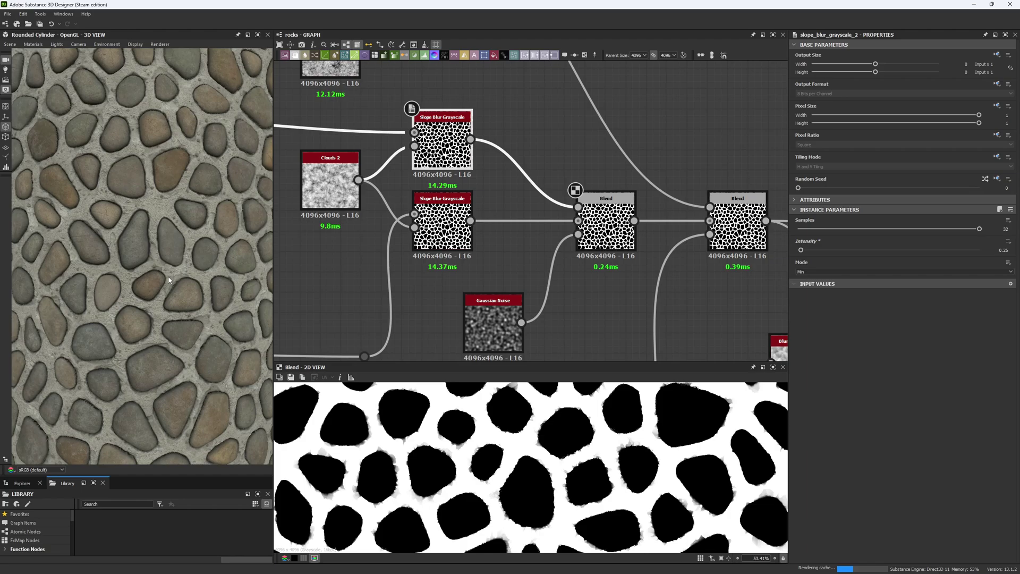
scroll(169, 280, "up", 5)
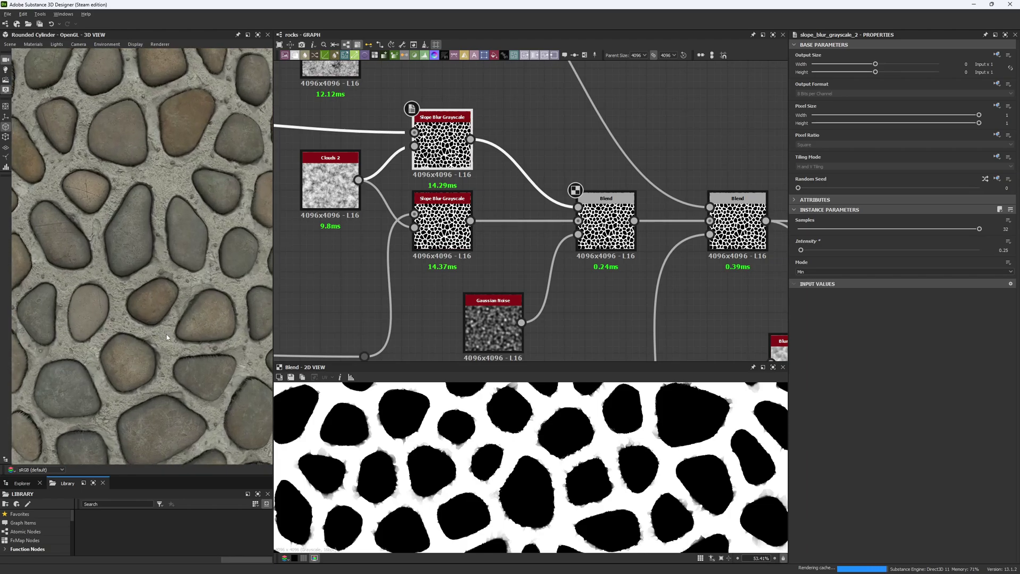
scroll(117, 308, "up", 3)
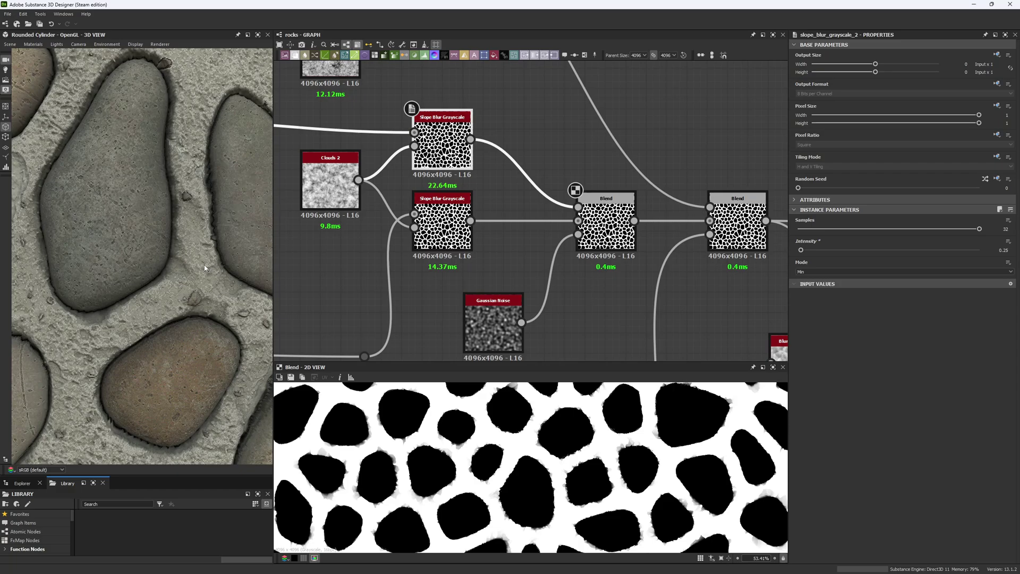
key("ctrl+z")
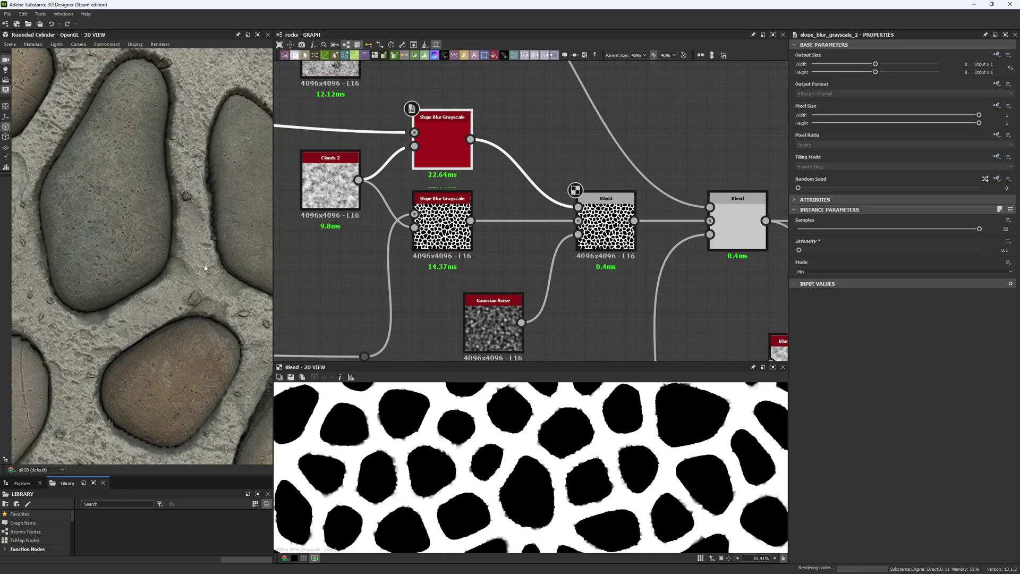
Preview the second Blend node and the Perlin Noise that masks it.
middle_click_drag(616, 292, 533, 255)
scroll(527, 233, "down", 4)
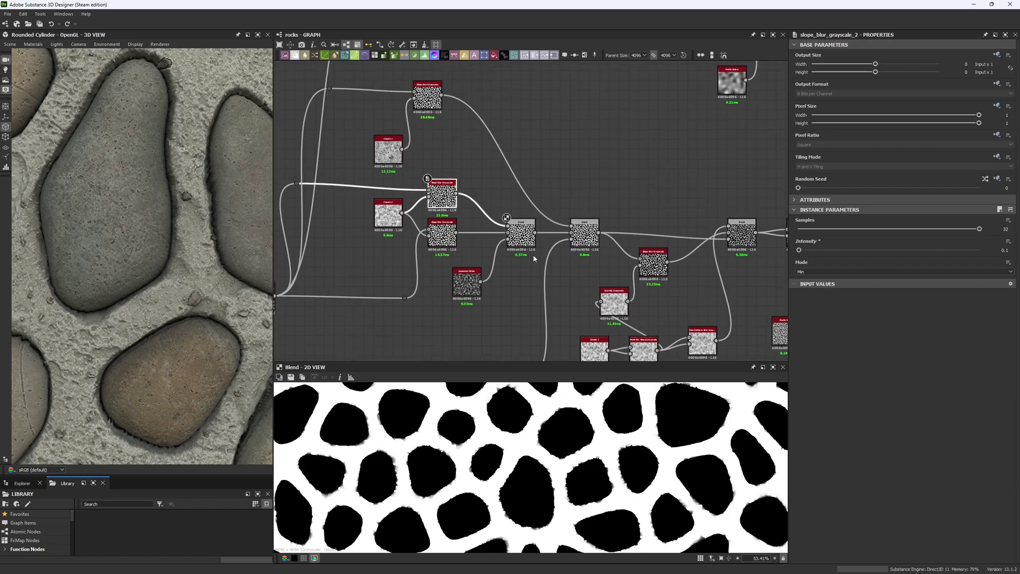
scroll(577, 230, "up", 3)
left_click(587, 236)
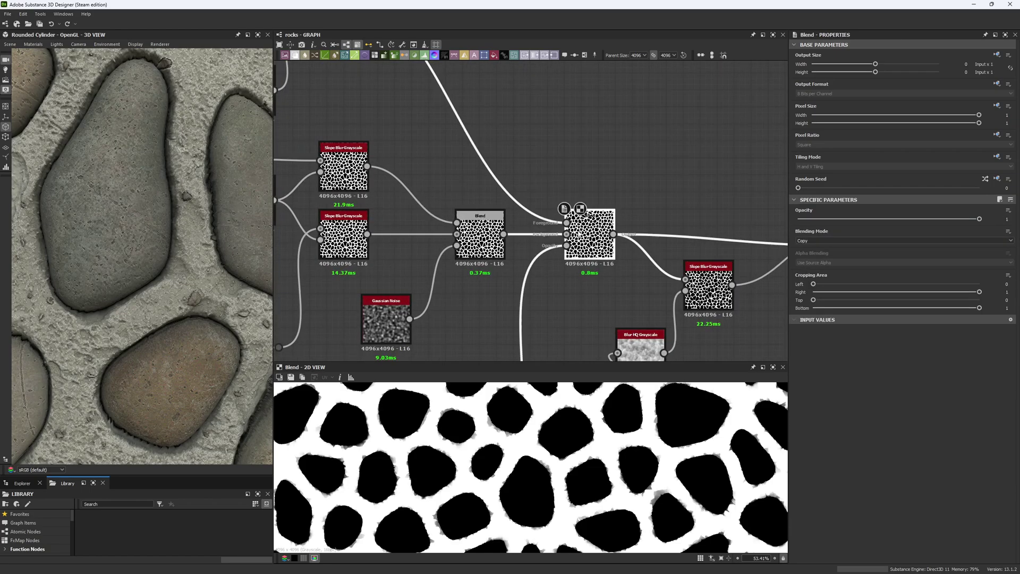
middle_click_drag(586, 272, 600, 90)
scroll(600, 90, "down", 2)
double_click(489, 269)
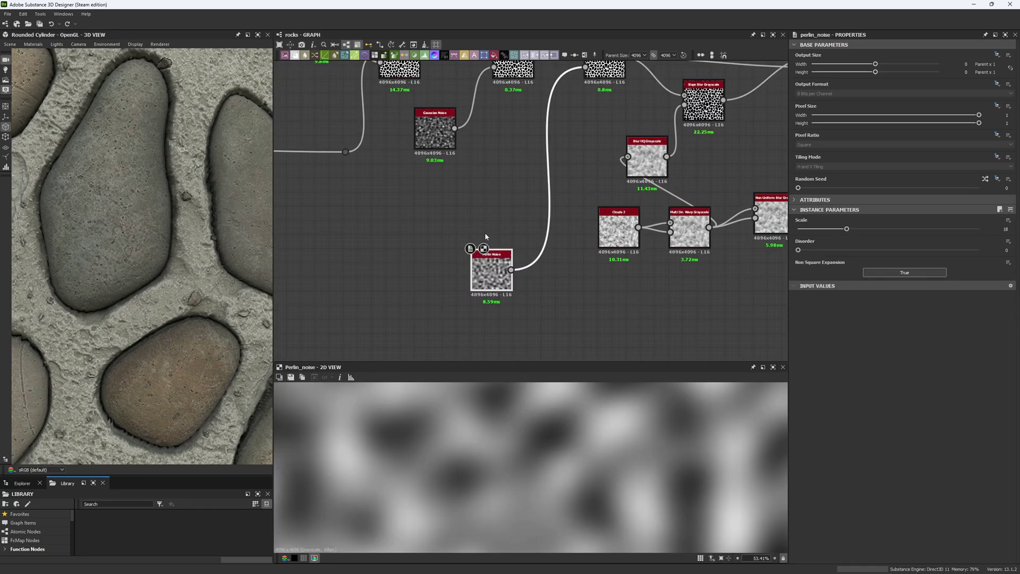
Review the topmost Slope Blur Grayscale feeding the second Blend, together with its Clouds 1 input.
middle_click_drag(507, 147, 502, 255)
scroll(502, 255, "down", 3)
scroll(469, 209, "up", 2)
scroll(445, 161, "up", 2)
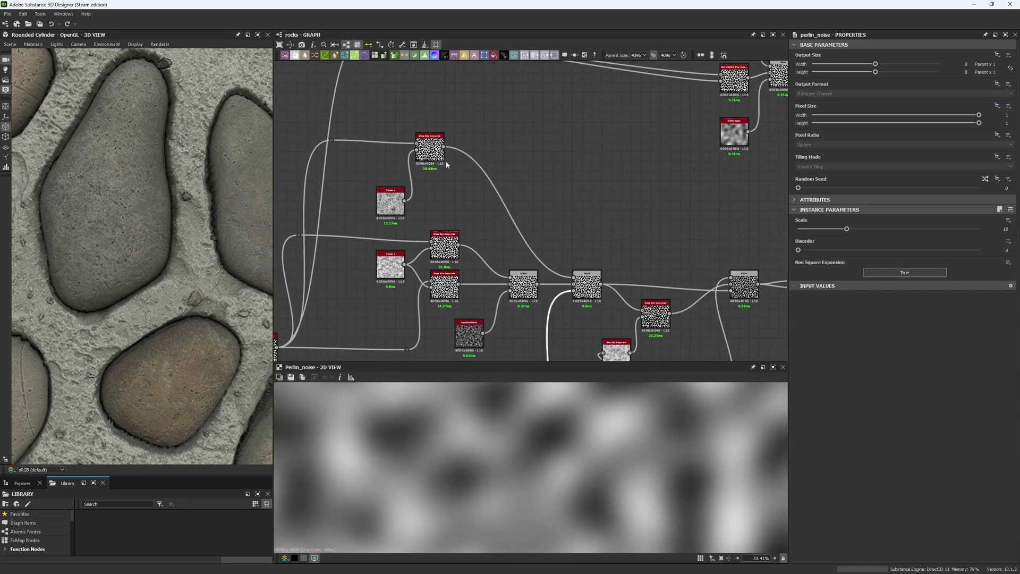
scroll(427, 153, "up", 2)
left_click(425, 153)
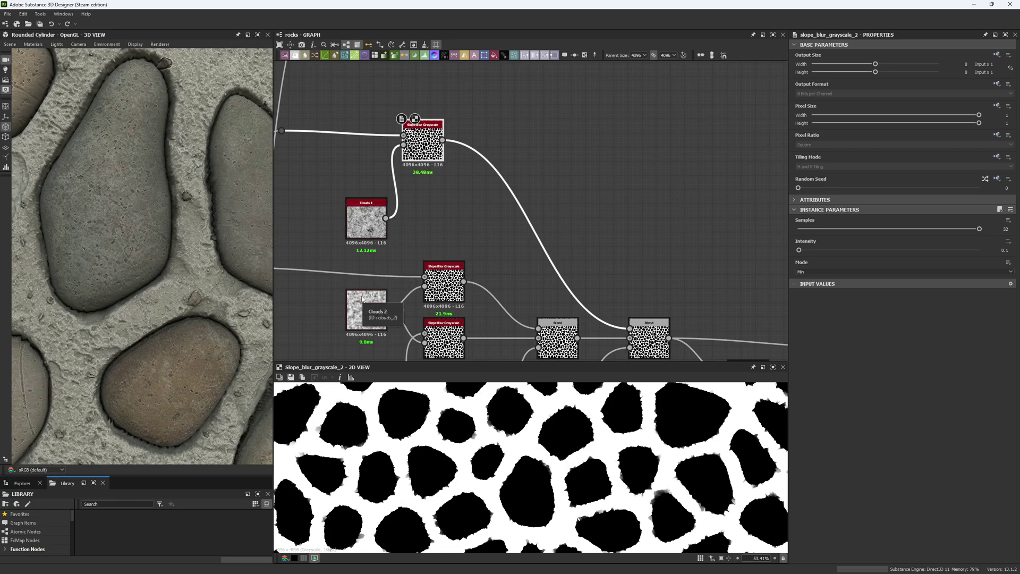
double_click(357, 216)
double_click(428, 146)
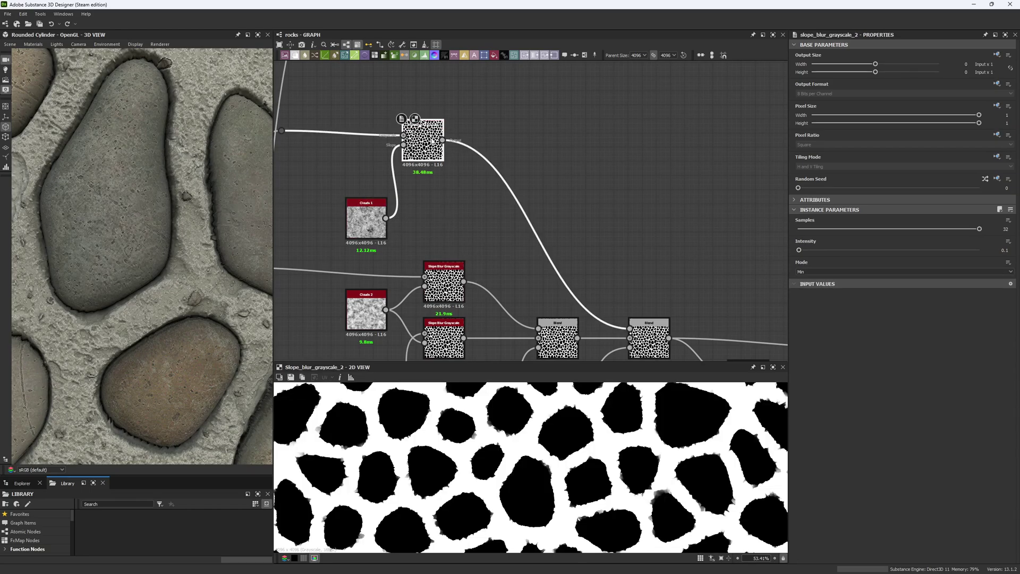
Raise the Intensity of the Slope Blur Grayscale fed by Clouds 1 to 0.25 and then to 0.5.
scroll(425, 415, "up", 5)
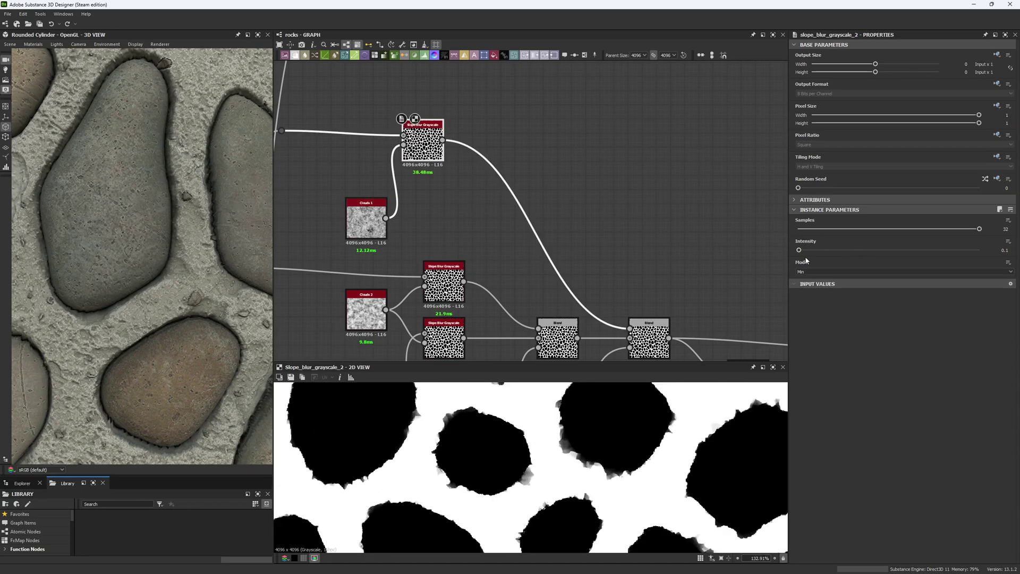
type(".25")
key("Return")
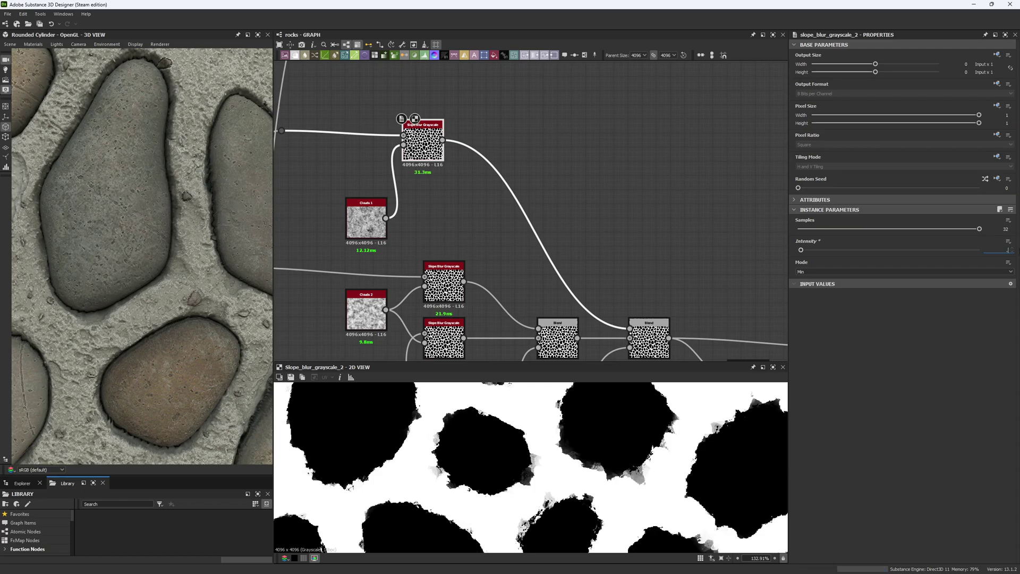
key("Return")
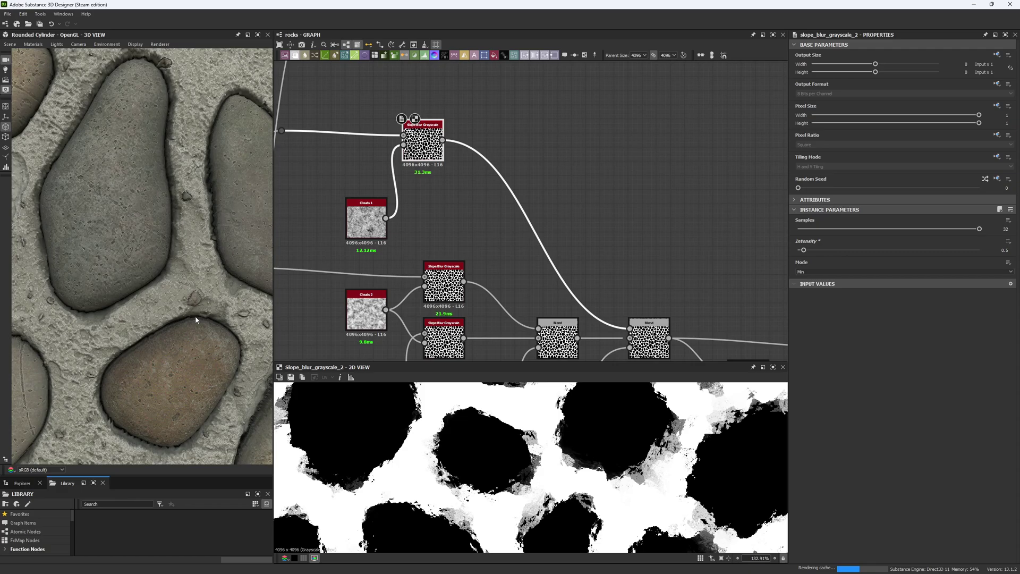
Inspect the mortar and stone edges on the 3D cylinder, both from afar and up close.
scroll(196, 318, "down", 8)
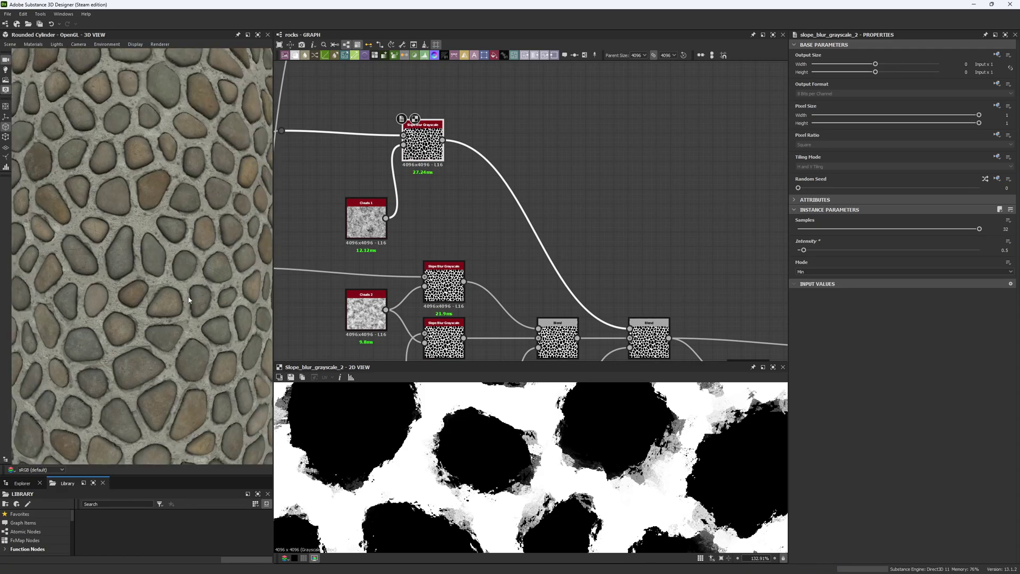
scroll(189, 297, "down", 3)
scroll(186, 294, "up", 10)
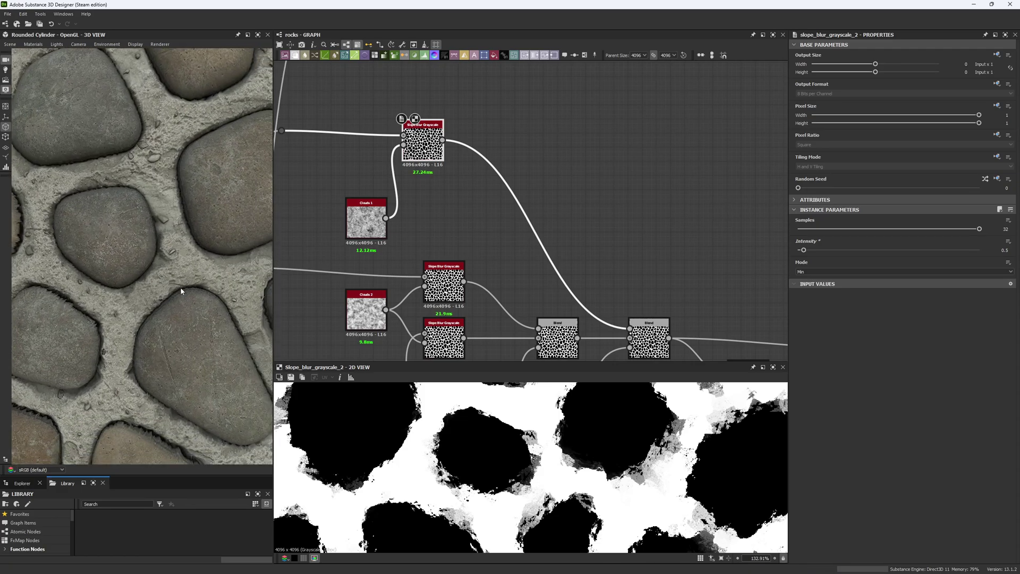
scroll(181, 286, "down", 5)
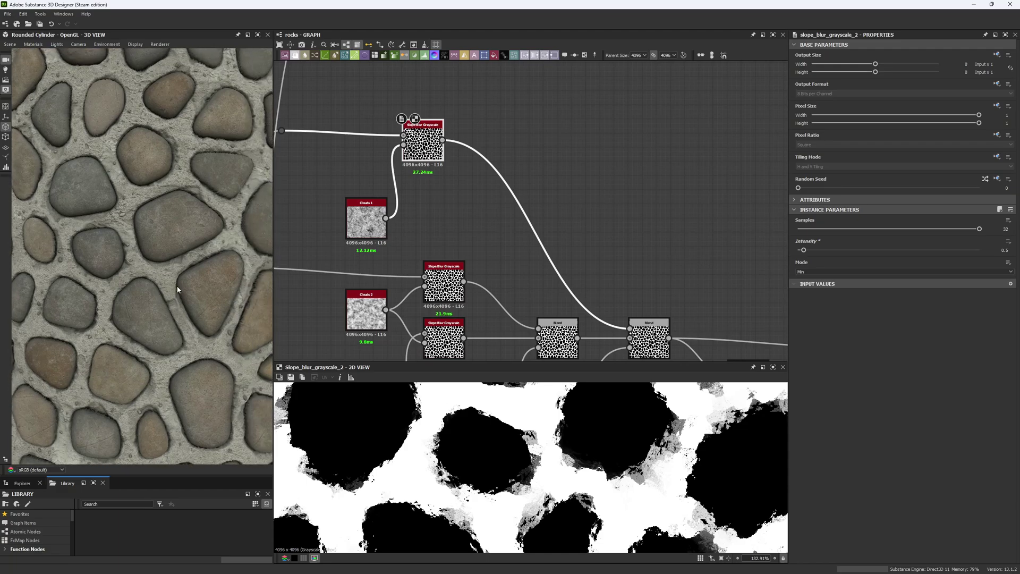
scroll(180, 289, "up", 6)
scroll(178, 289, "up", 2)
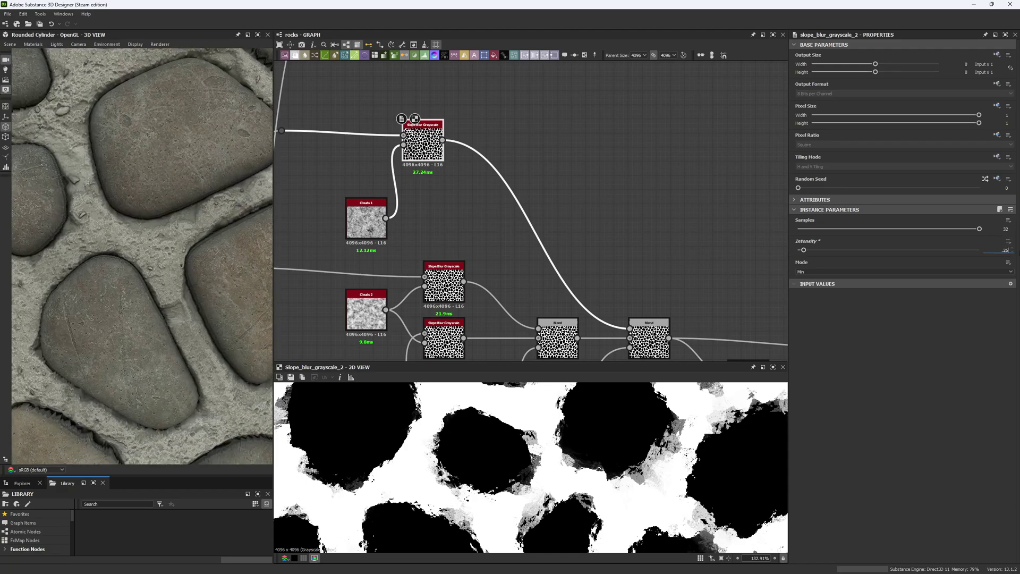
Compare an Intensity of 0.25 against 0.5 on the Slope Blur Grayscale fed by Clouds 1, checking the 3D model.
key("Return")
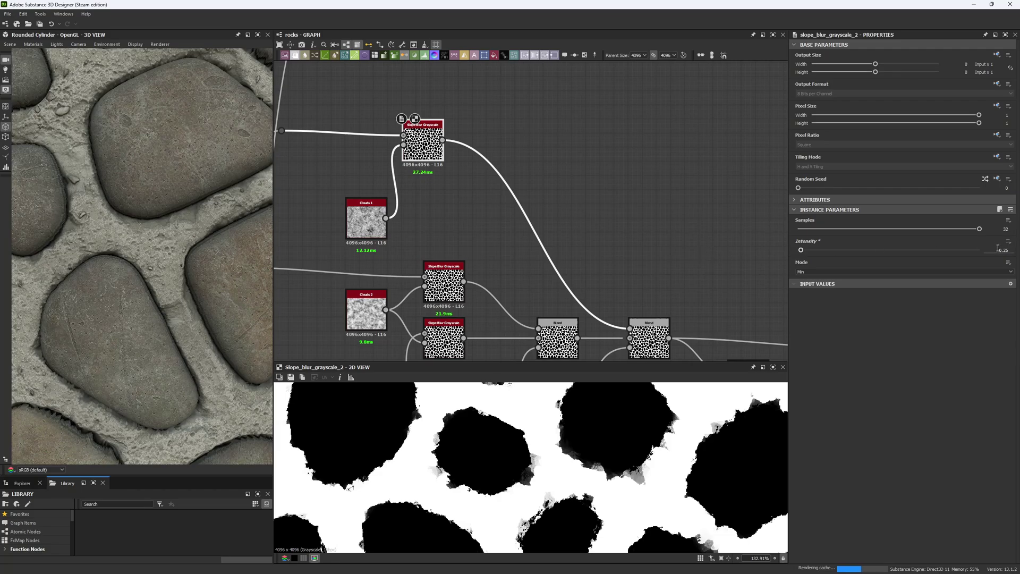
key("Return")
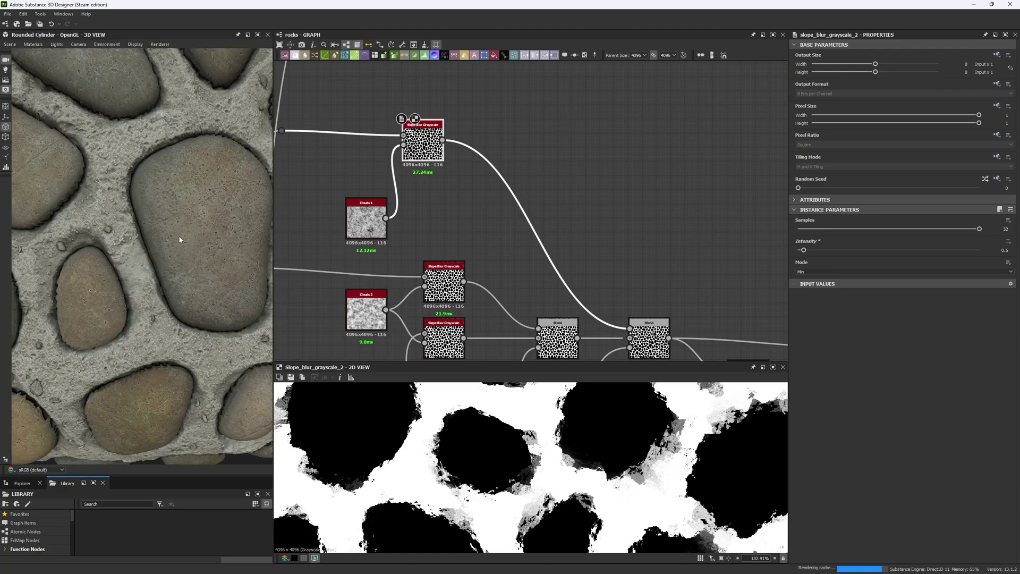
scroll(176, 187, "down", 5)
middle_click_drag(177, 188, 170, 265)
scroll(170, 264, "up", 5)
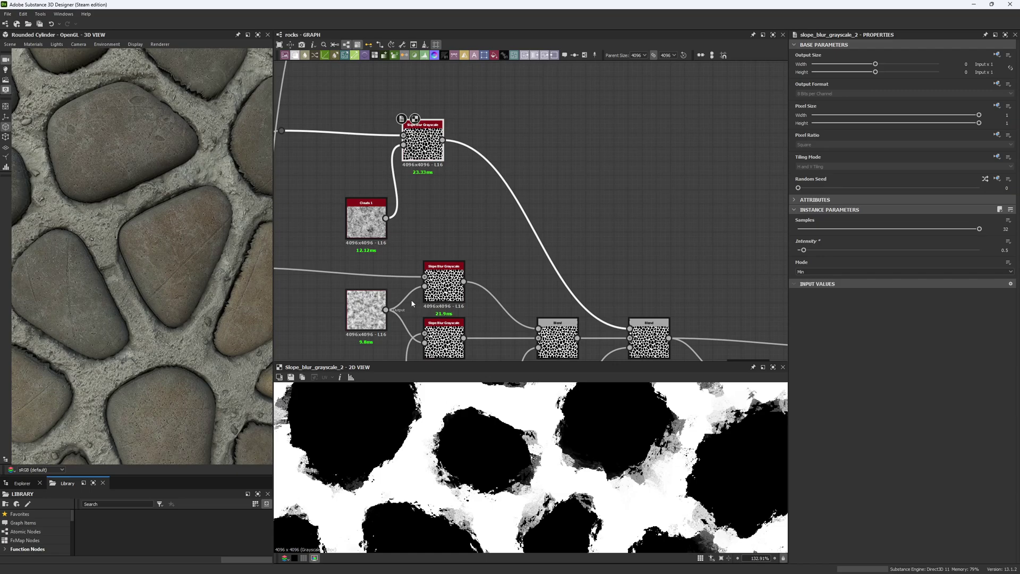
Rearrange the nodes after the second Blend: Slope Blur Grayscale in line with the Blends, Clouds and warp chain above, Blur HQ Grayscale below.
middle_click_drag(567, 254, 374, 151)
scroll(466, 196, "down", 2)
middle_click_drag(478, 190, 487, 213)
scroll(524, 193, "up", 2)
middle_click_drag(453, 296, 451, 266)
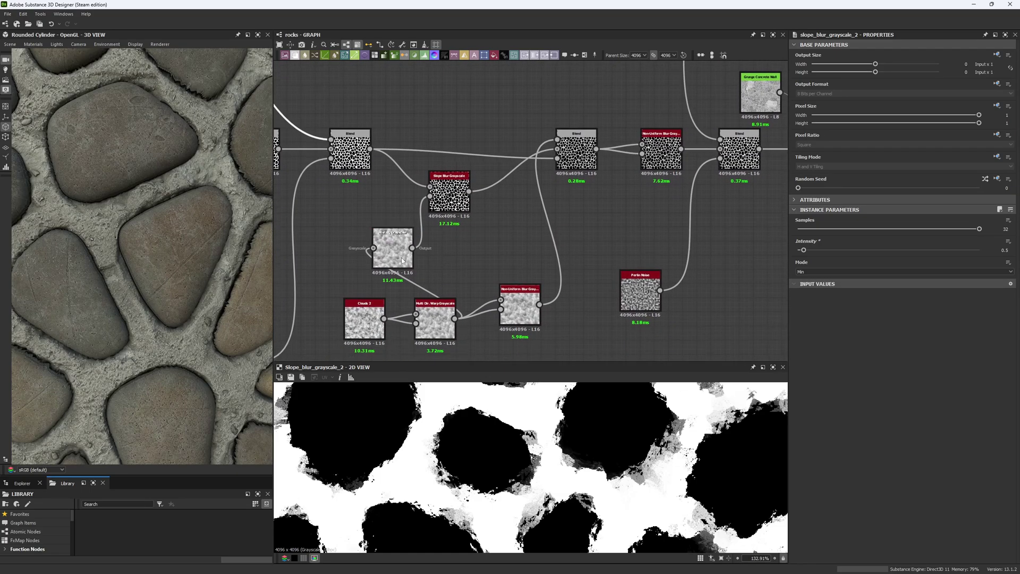
left_click_drag(401, 255, 429, 255)
left_click_drag(342, 285, 463, 109)
left_click_drag(449, 273, 463, 232)
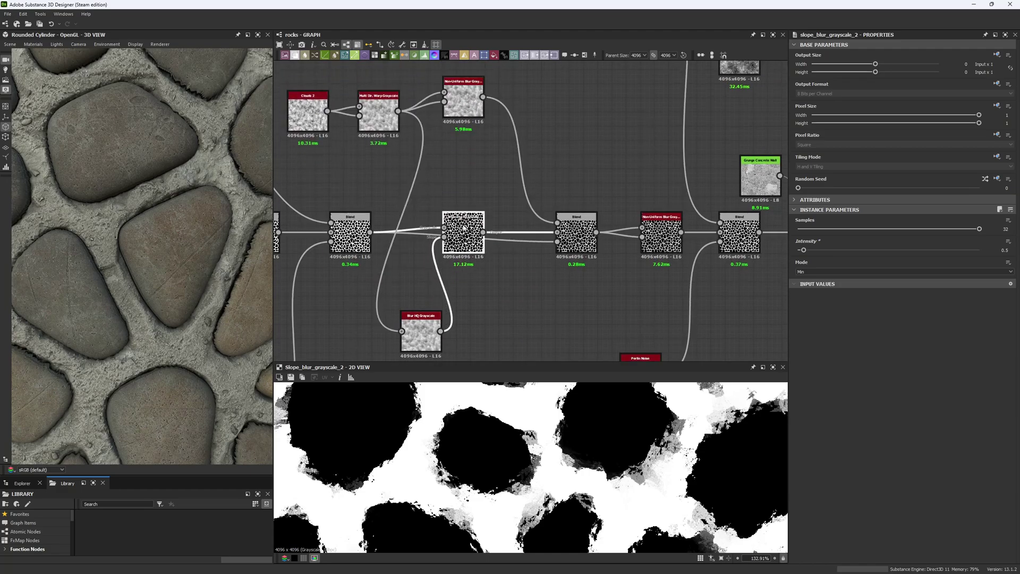
Preview the Blend following the Slope Blur Grayscale, and display the full Clouds 2 noise that starts the upper warp chain.
left_click(577, 249)
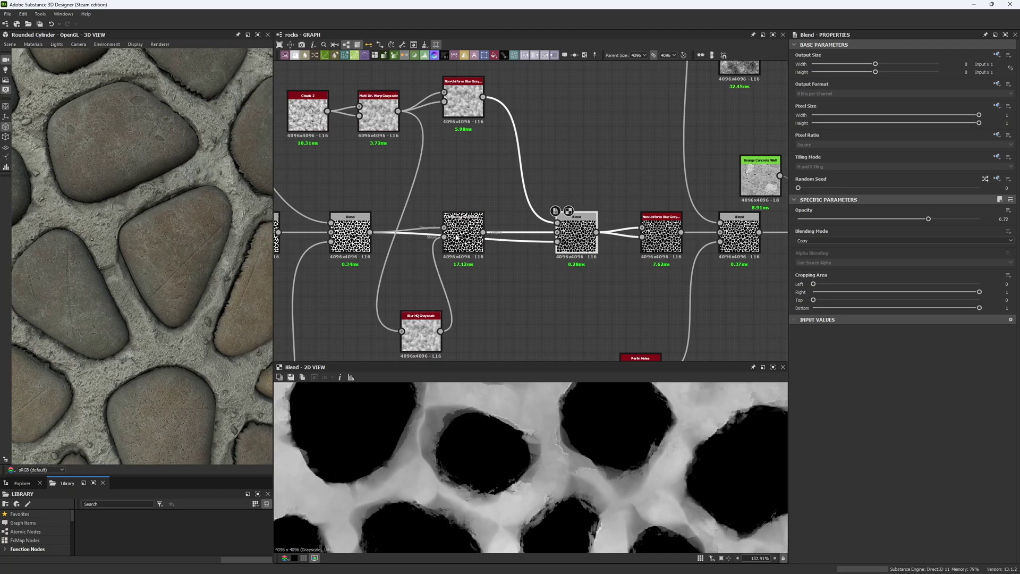
middle_click_drag(362, 170, 438, 269)
scroll(383, 196, "up", 3)
left_click(384, 200)
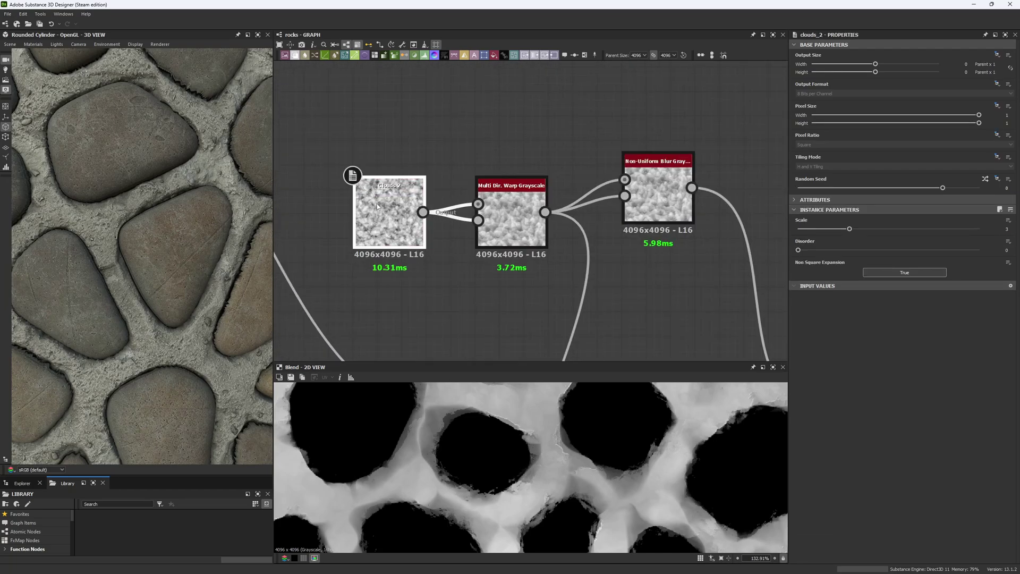
key("f")
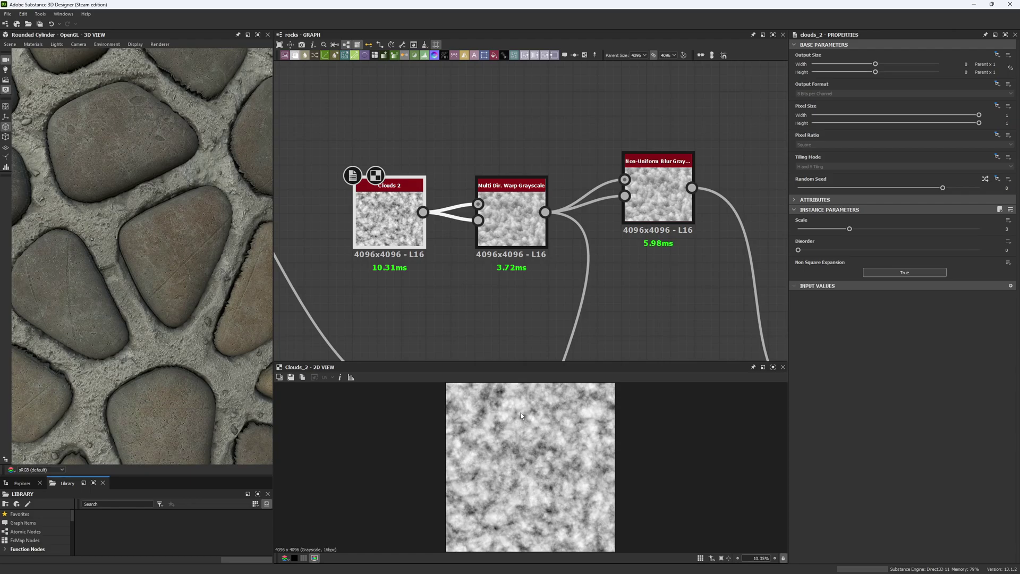
middle_click_drag(422, 304, 401, 287)
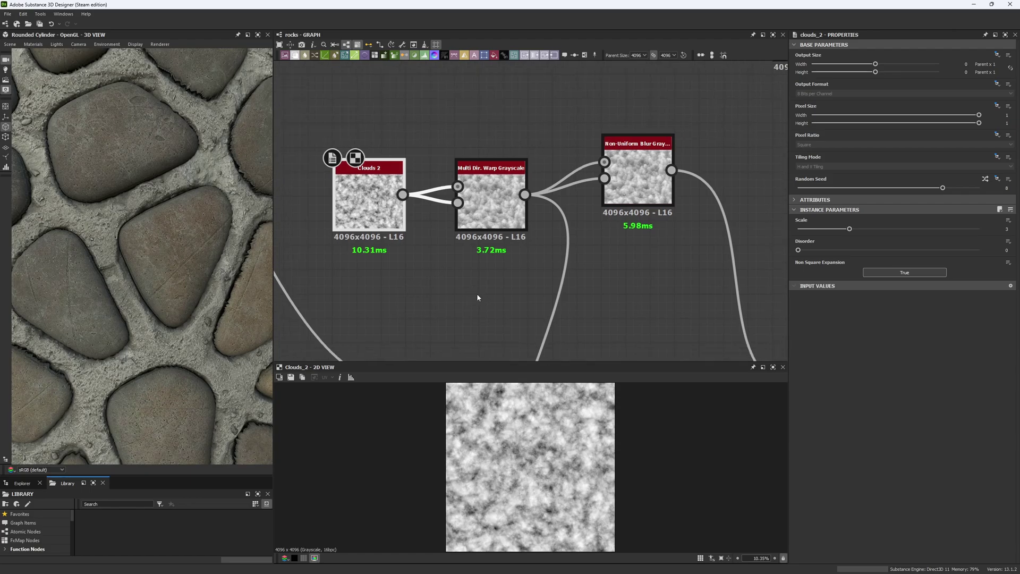
Review the Multi Dir. Warp Grayscale node's Intensity, Mode and Directions settings, and examine its warped clouds output up close.
left_click(498, 213)
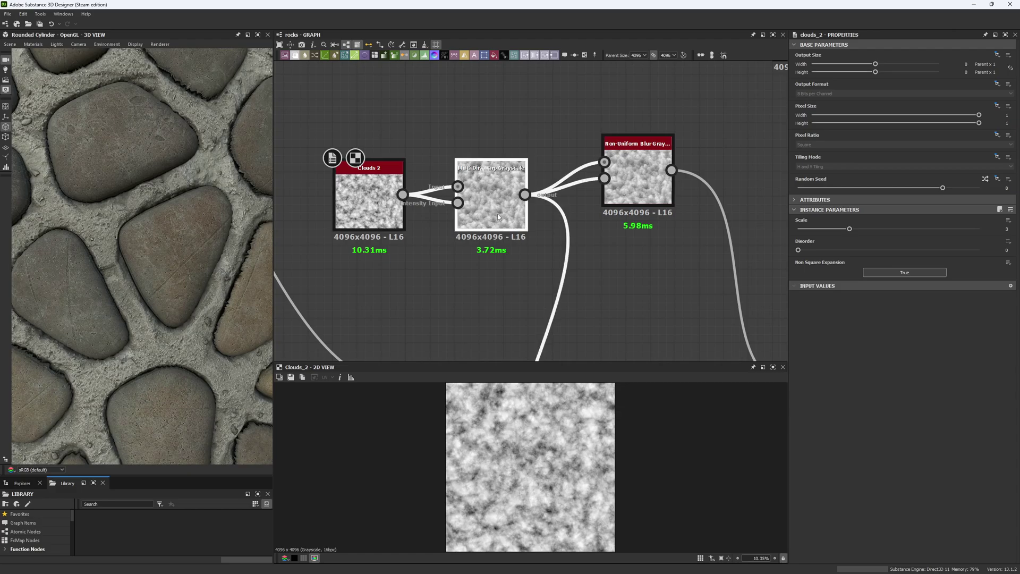
left_click(991, 227)
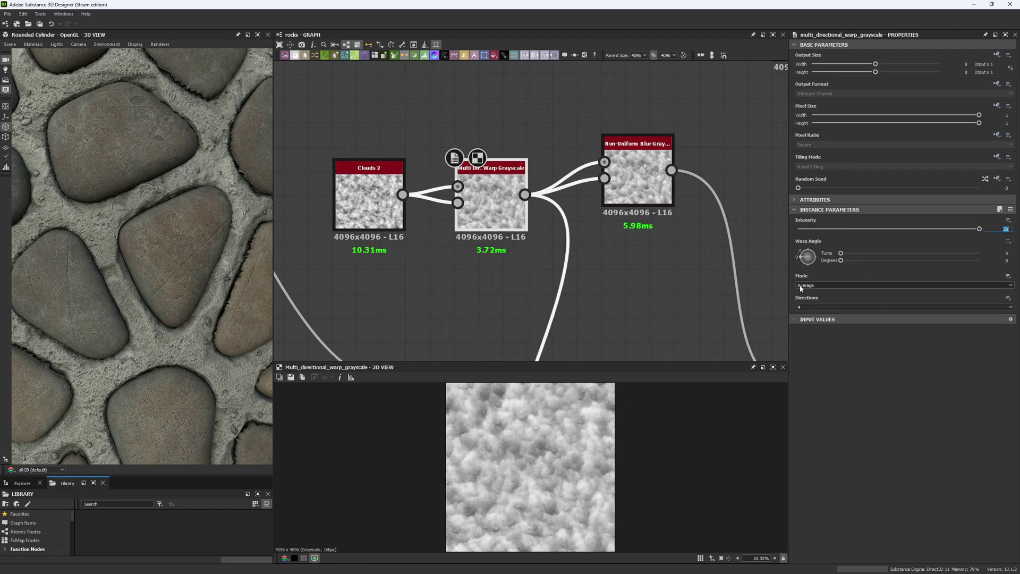
scroll(460, 479, "up", 3)
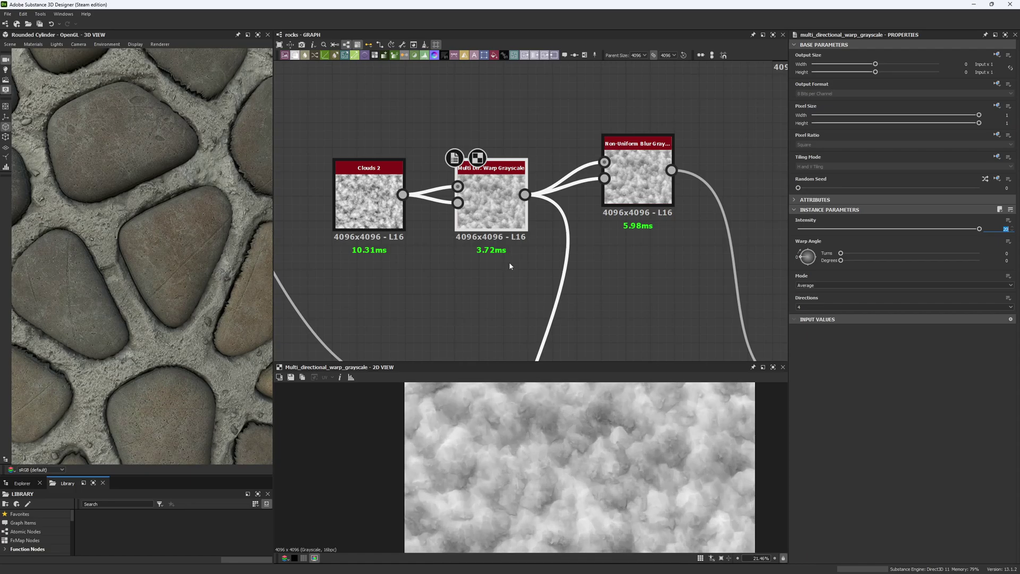
middle_click_drag(509, 262, 519, 362)
scroll(579, 450, "up", 5)
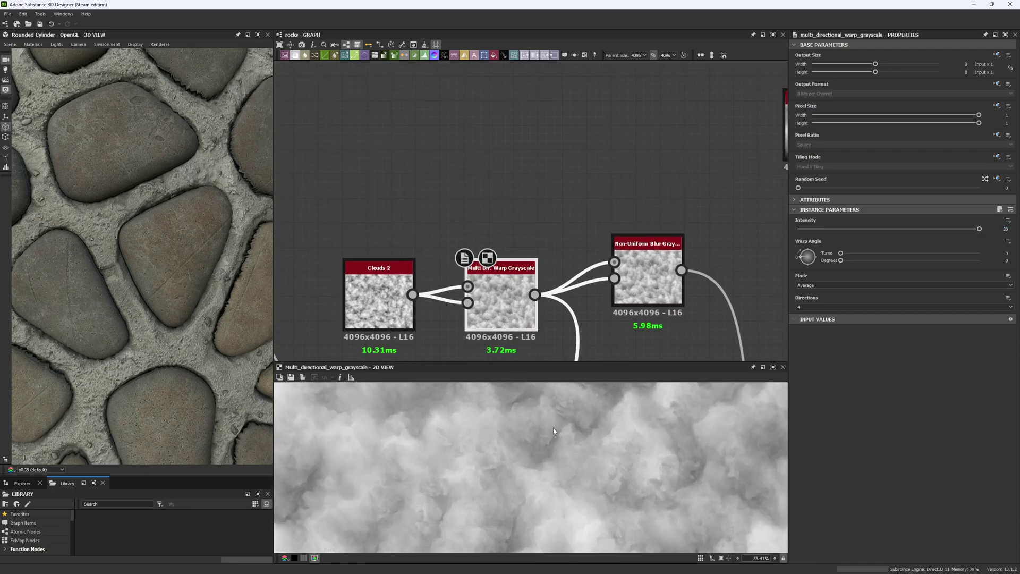
Add a Normal node and feed it first from Clouds 2, and after that from Multi Dir. Warp Grayscale, to compare surfaces.
key("space")
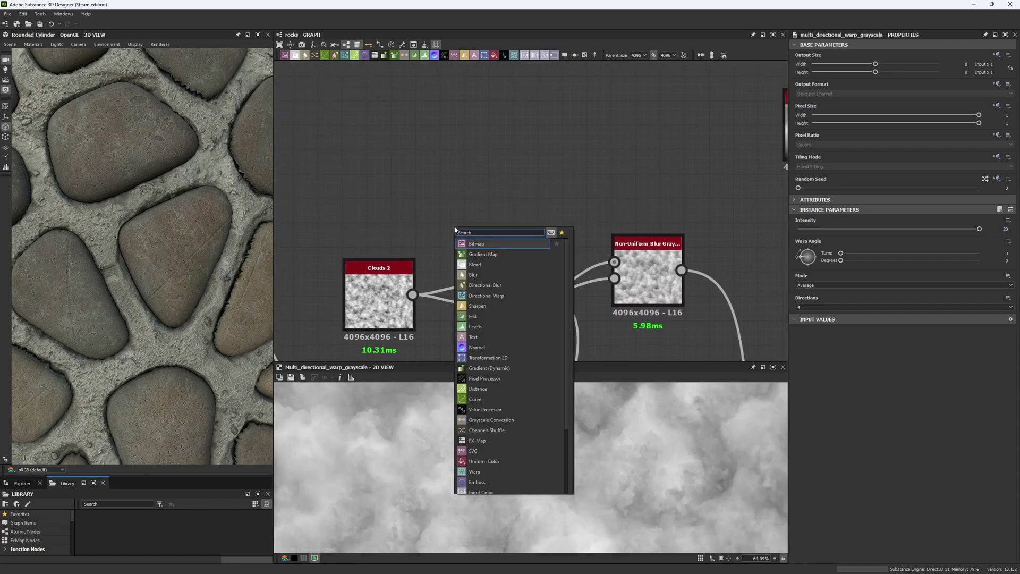
type("no")
key("Return")
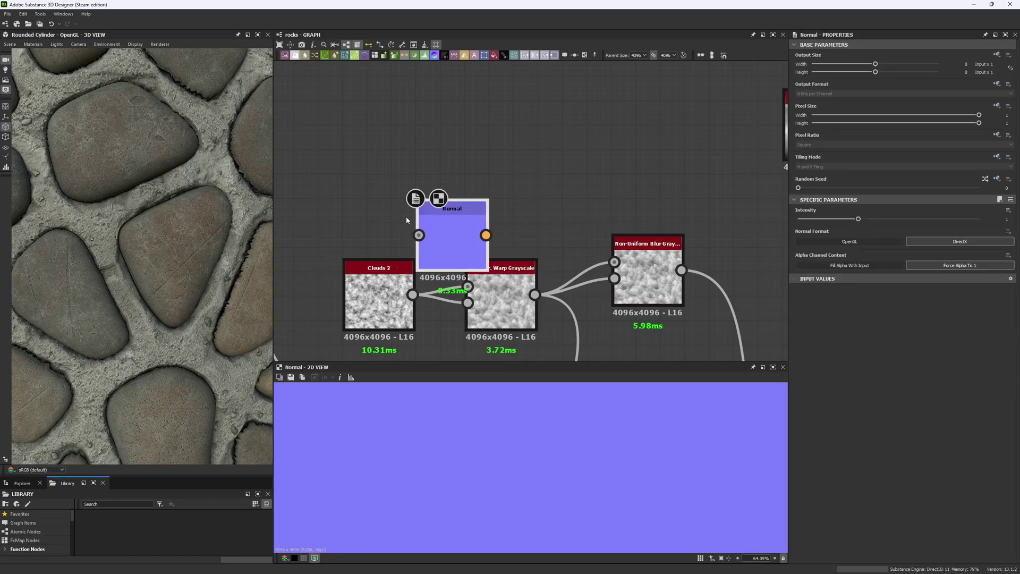
left_click_drag(445, 241, 393, 269)
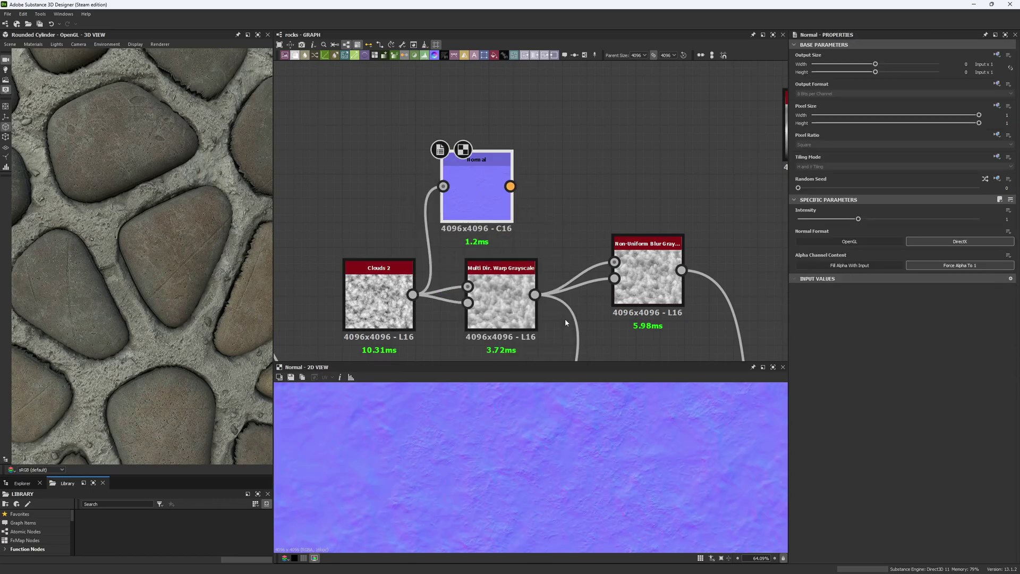
left_click_drag(450, 190, 534, 295)
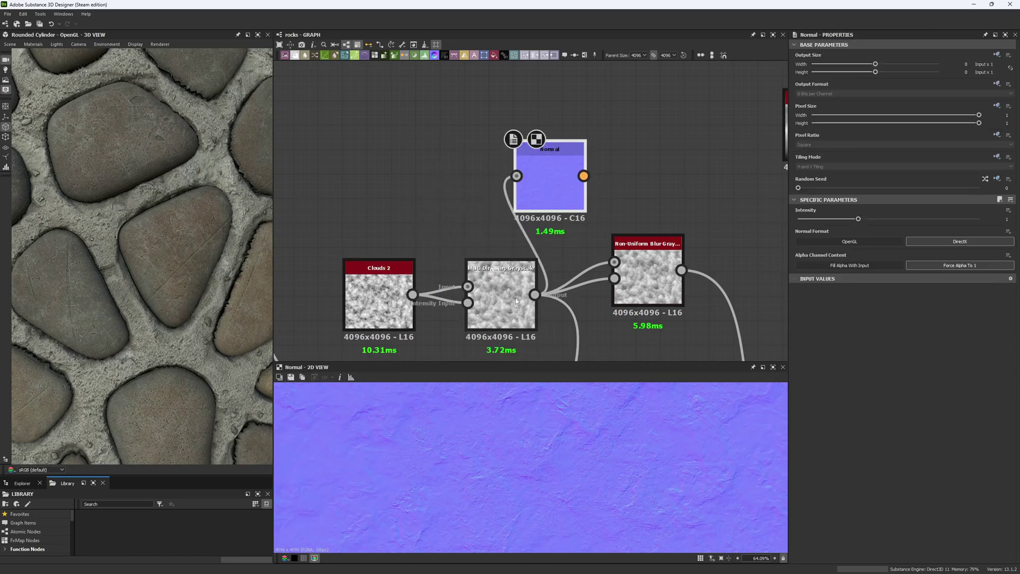
Examine the warped clouds' normal map up close and delete the Normal node.
scroll(585, 456, "up", 5)
middle_click_drag(572, 435, 591, 447)
scroll(567, 416, "down", 1)
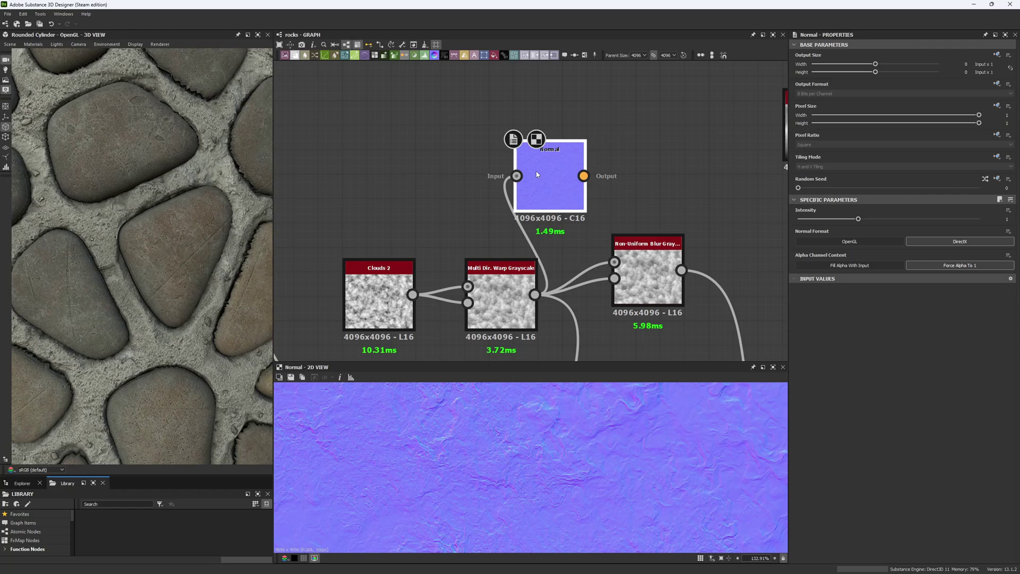
key("Delete")
Compare the output of the Slope Blur Grayscale fed by Blur HQ Grayscale with that of the Blend before it.
middle_click_drag(560, 223, 503, 141)
scroll(503, 256, "down", 1)
middle_click_drag(504, 256, 464, 114)
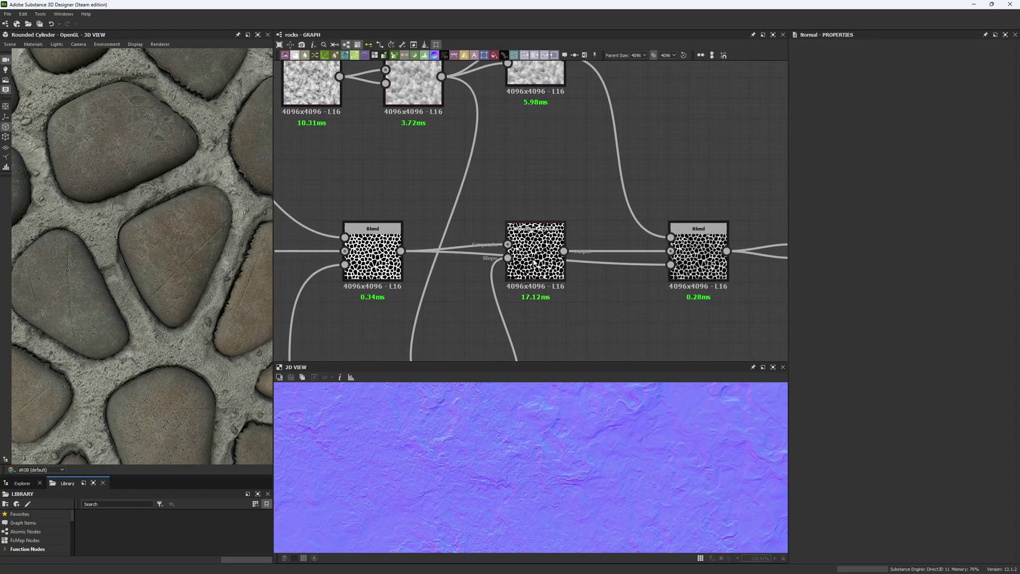
double_click(534, 262)
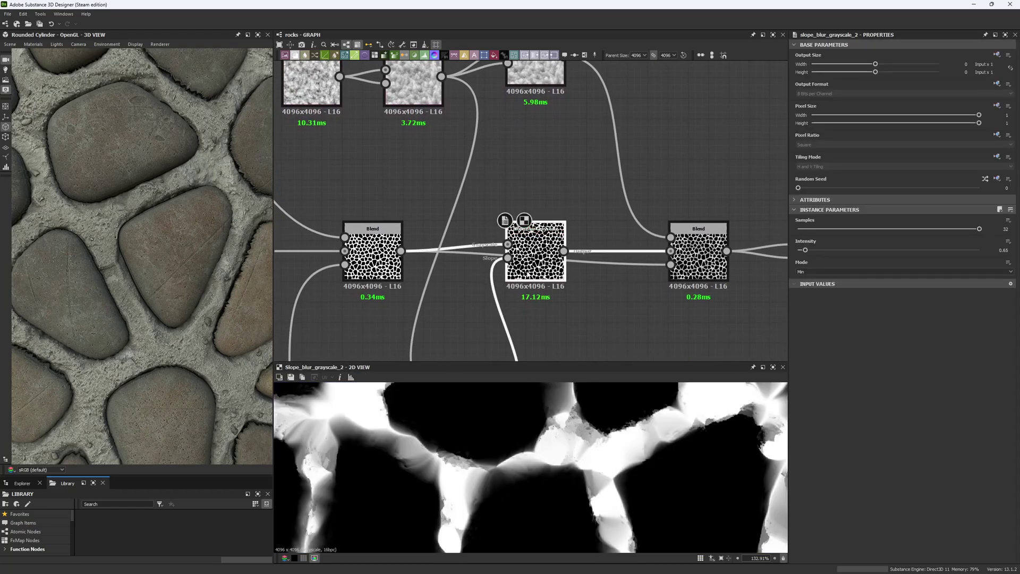
left_click_drag(533, 264, 546, 282)
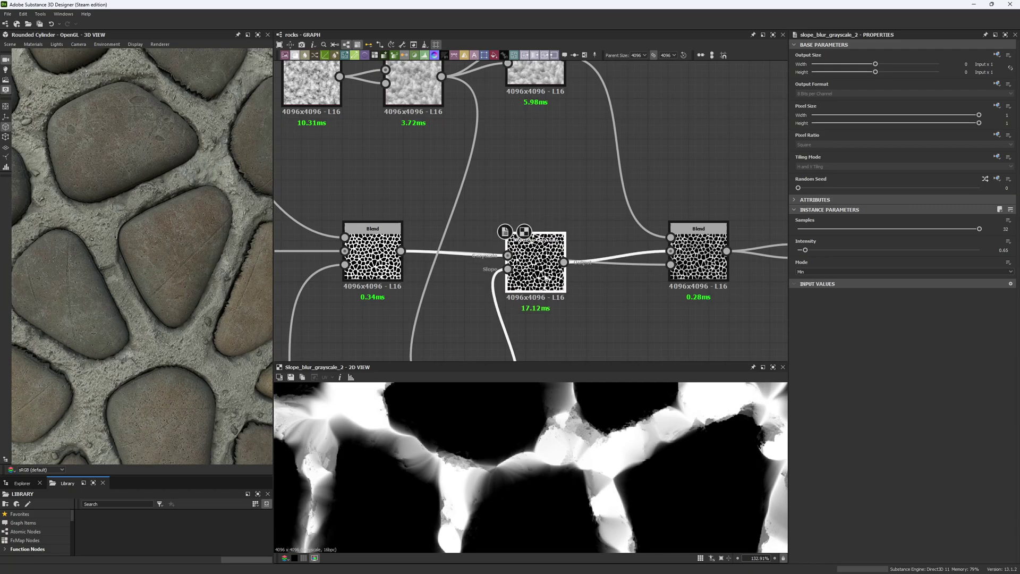
scroll(554, 440, "down", 5)
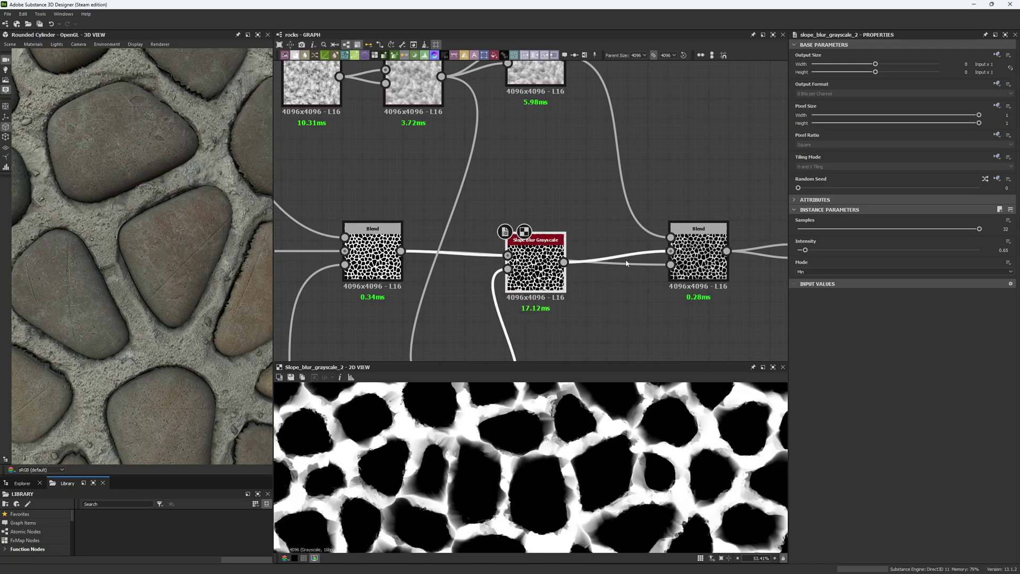
double_click(372, 258)
scroll(192, 316, "up", 4)
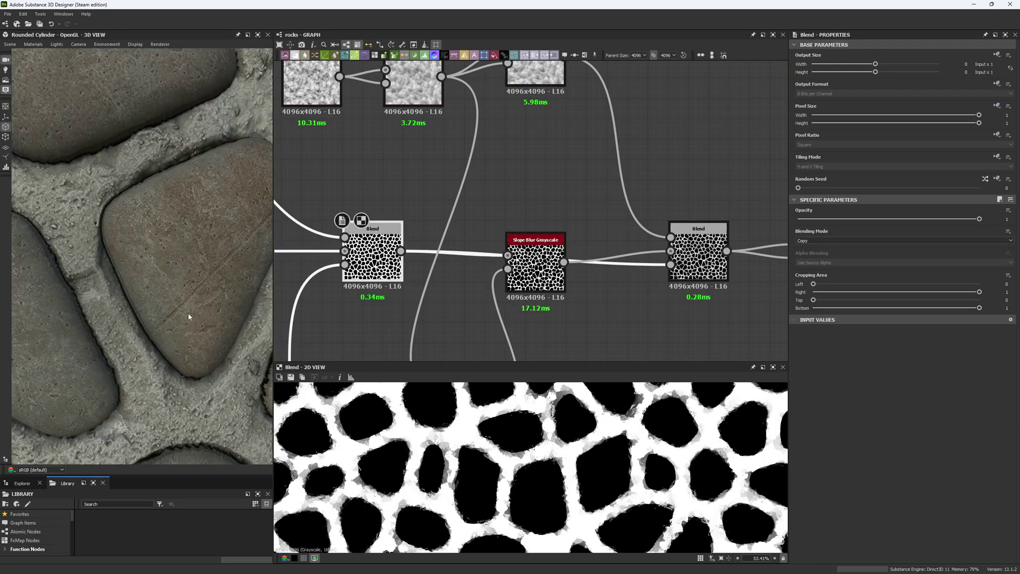
Try an Intensity of 0.2 on the Slope Blur Grayscale between the Blends, undo it, and check the mortar on the 3D cylinder.
double_click(562, 282)
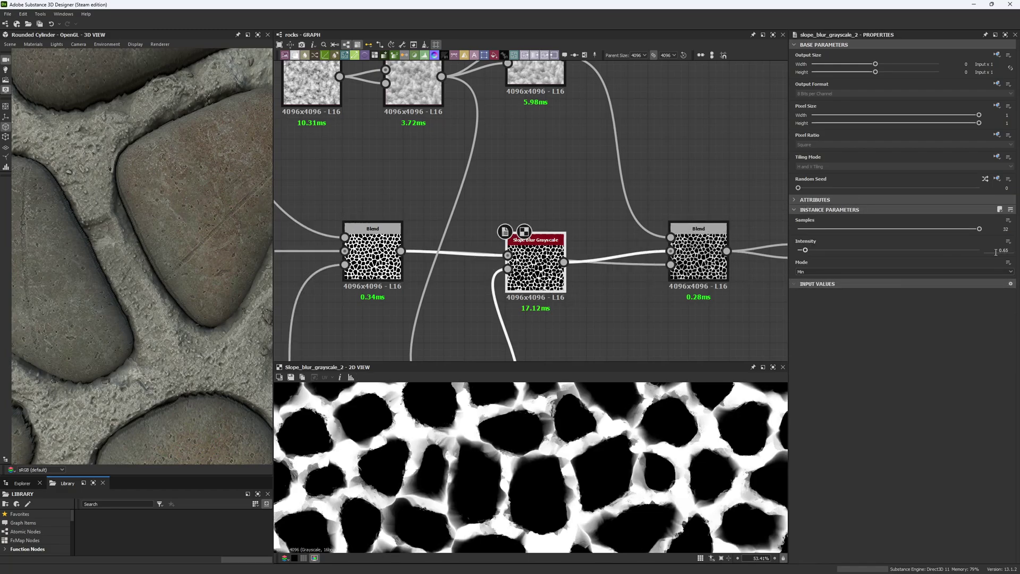
type("0.2")
key("Return")
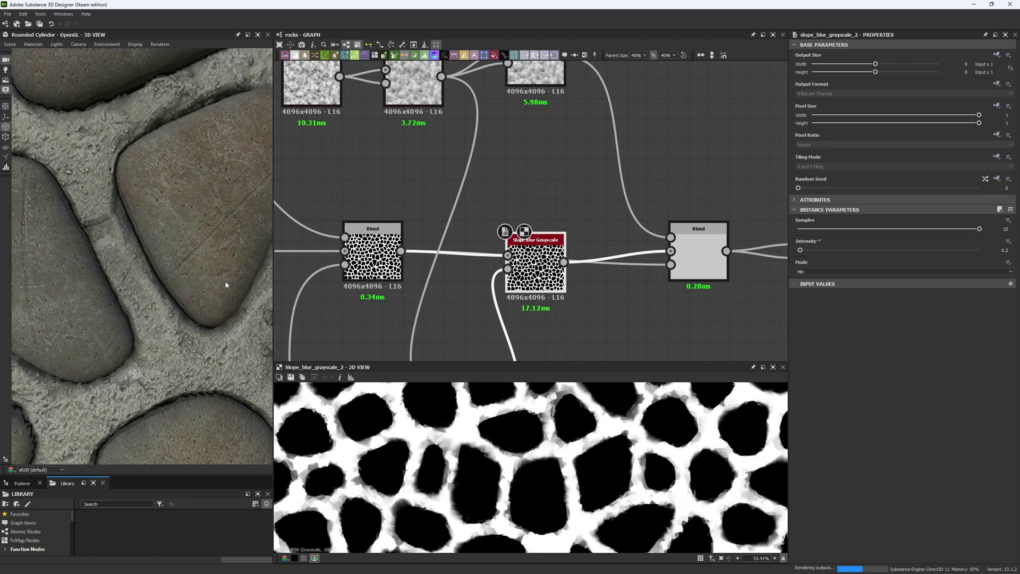
scroll(213, 284, "down", 5)
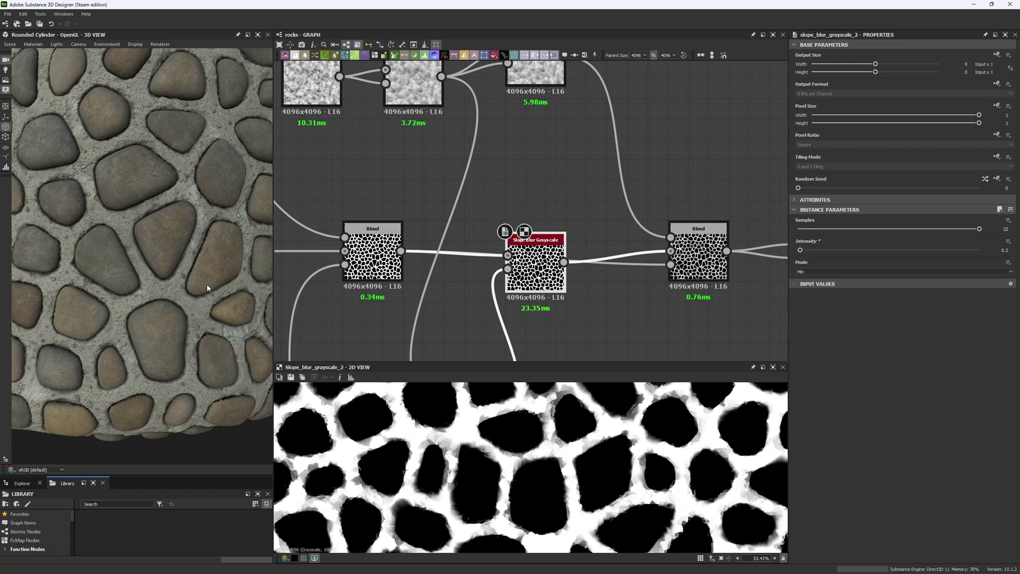
key("ctrl+z")
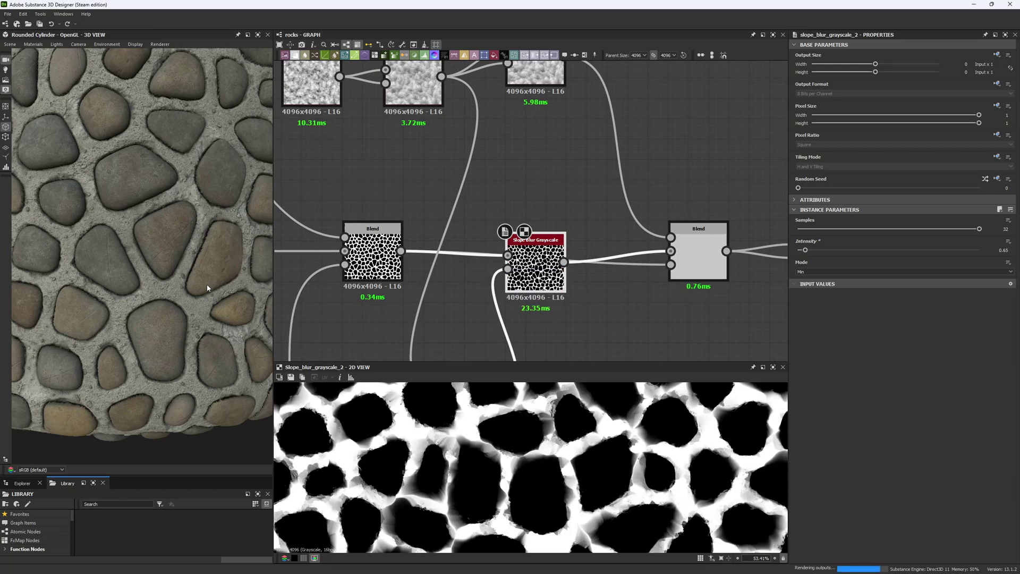
right_click_drag(168, 231, 118, 165)
middle_click_drag(156, 165, 180, 241)
right_click_drag(180, 241, 209, 356)
Preview the Blend after the Slope Blur Grayscale, and move the Slope Blur node above the Blend row to expose the mask connection.
middle_click_drag(509, 293, 302, 270)
double_click(487, 231)
middle_click_drag(442, 193, 493, 183)
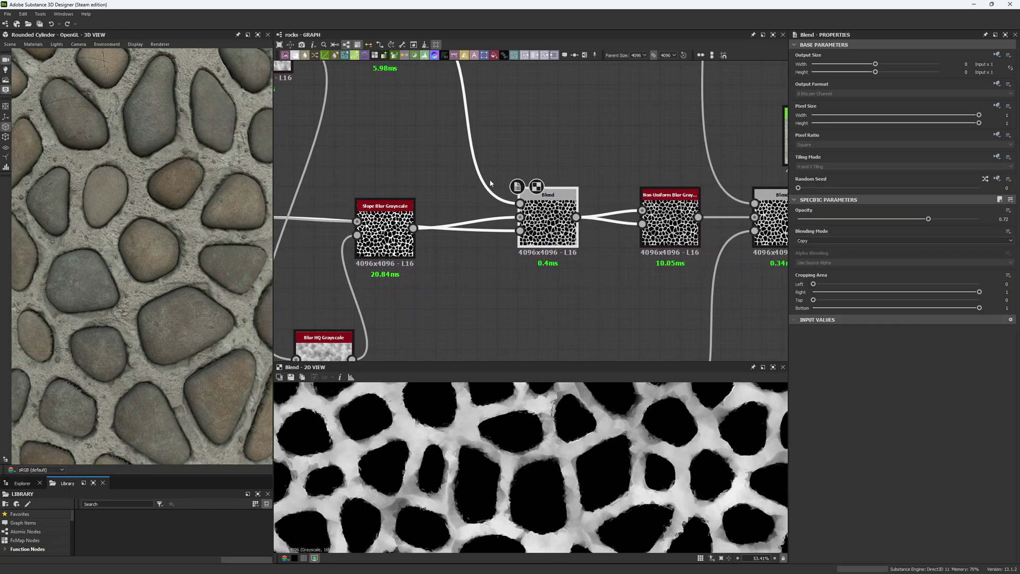
left_click_drag(385, 228, 384, 178)
middle_click_drag(421, 266, 514, 285)
middle_click_drag(647, 196, 645, 226)
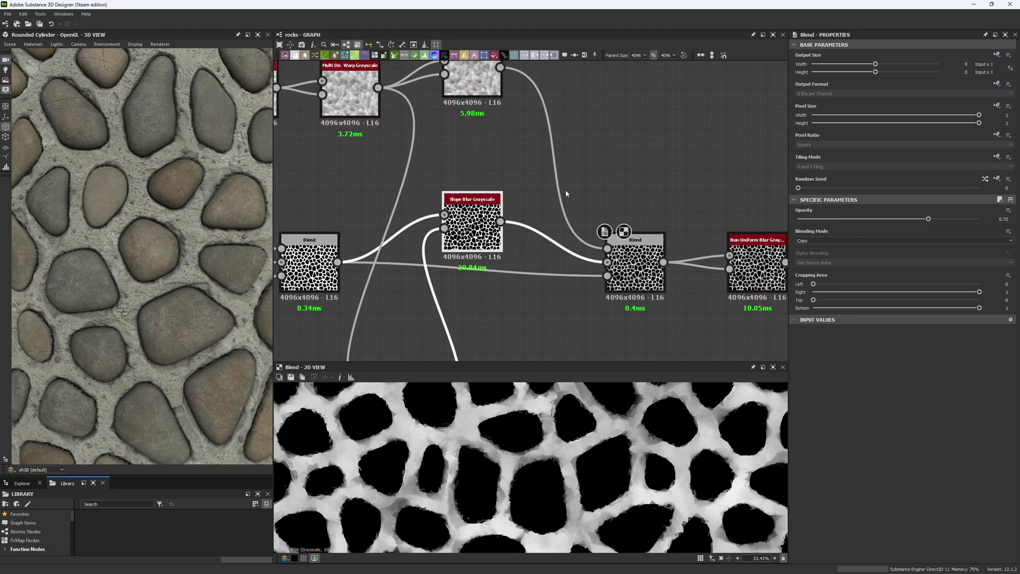
middle_click_drag(565, 189, 564, 208)
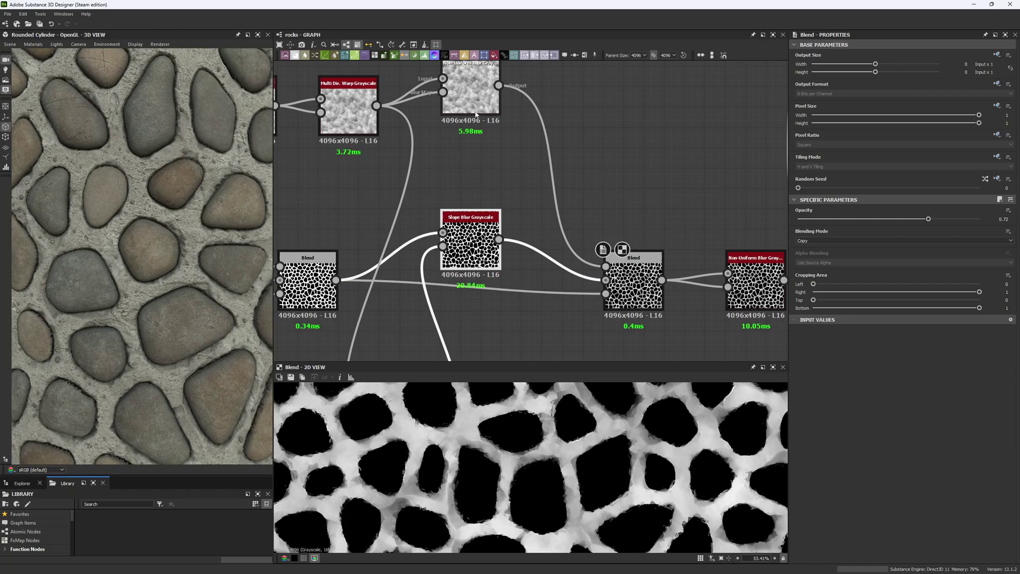
Examine how the earlier Blend masks the Blend after the Slope Blur Grayscale, inspecting the masked result's mortar and edges up close.
left_click(633, 282)
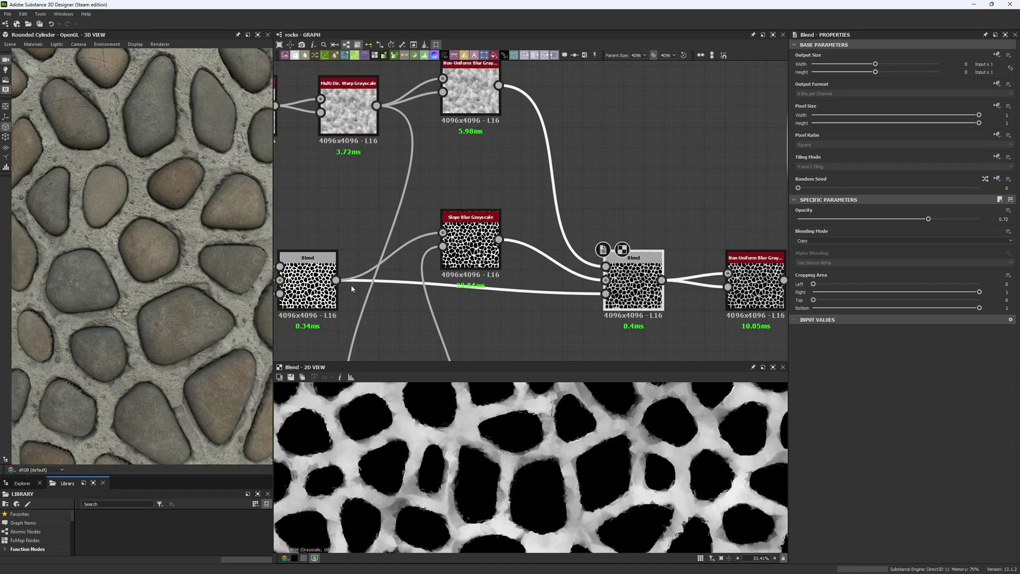
left_click(319, 287)
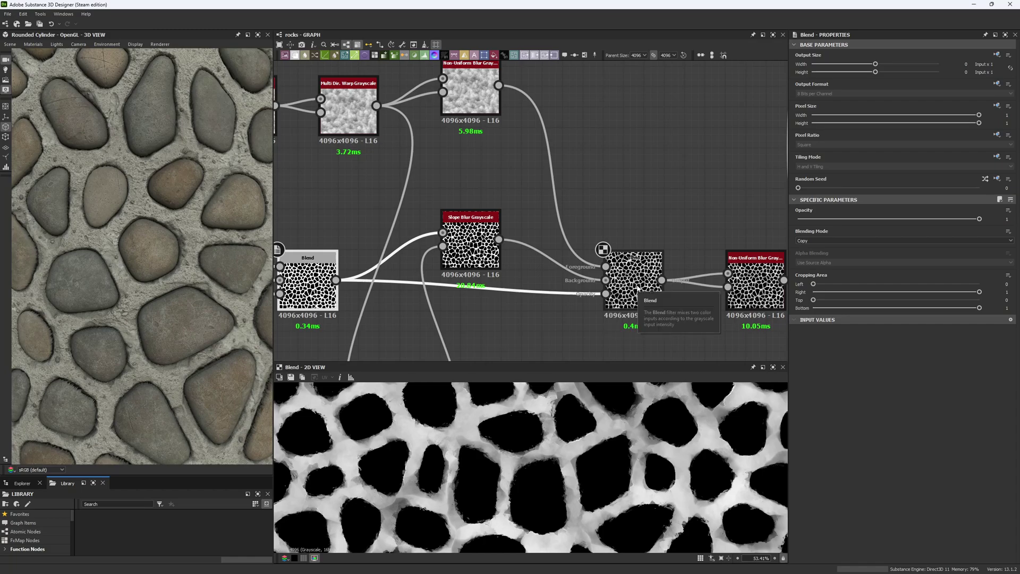
scroll(474, 451, "up", 4)
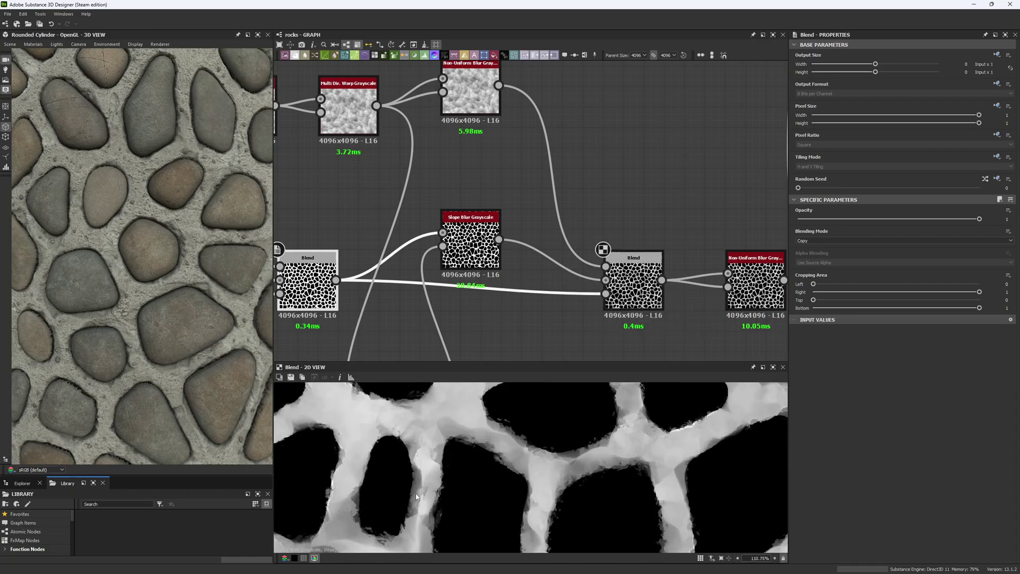
middle_click_drag(474, 452, 466, 444)
scroll(466, 444, "up", 2)
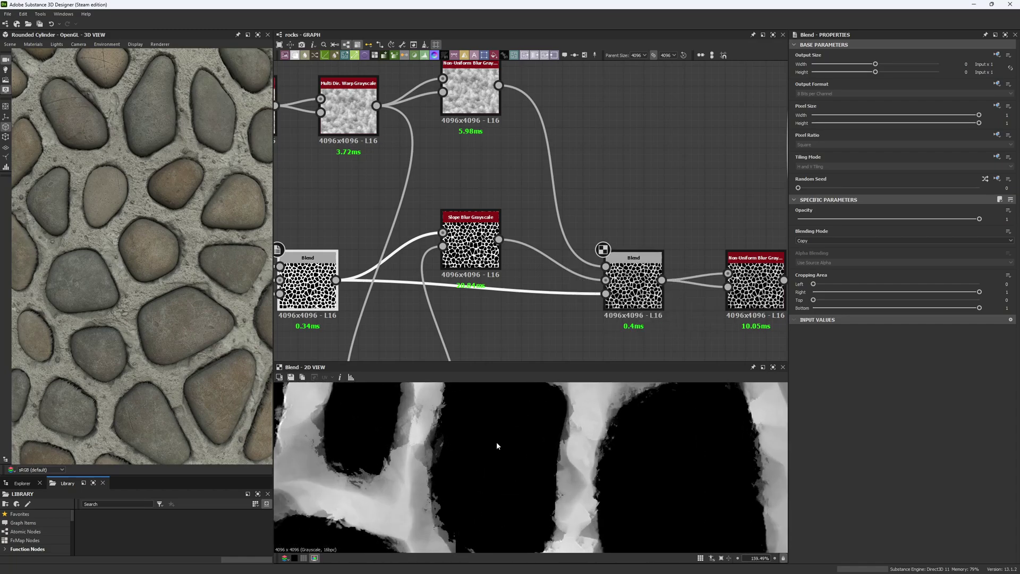
middle_click_drag(514, 304, 488, 301)
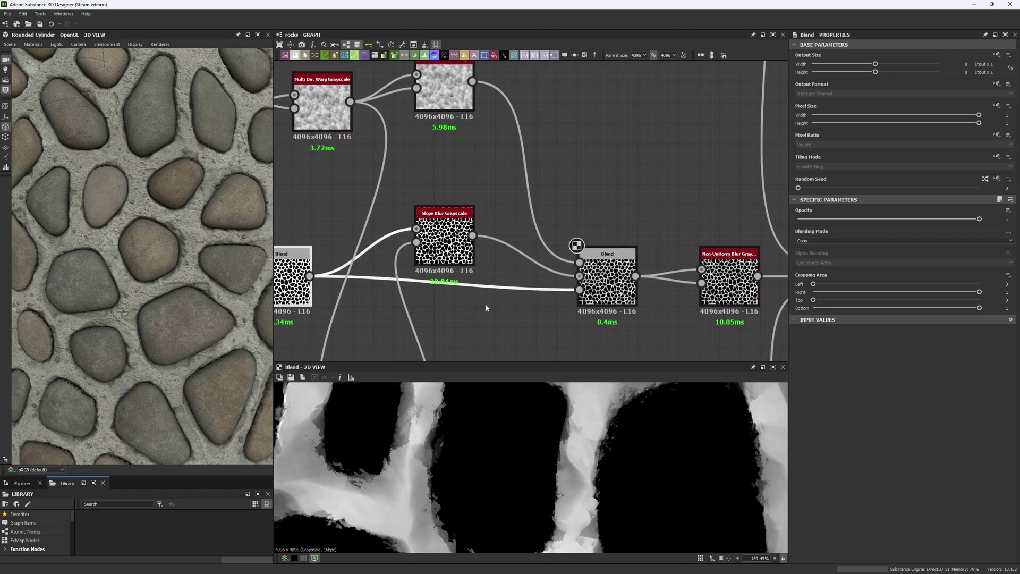
middle_click_drag(631, 322, 577, 323)
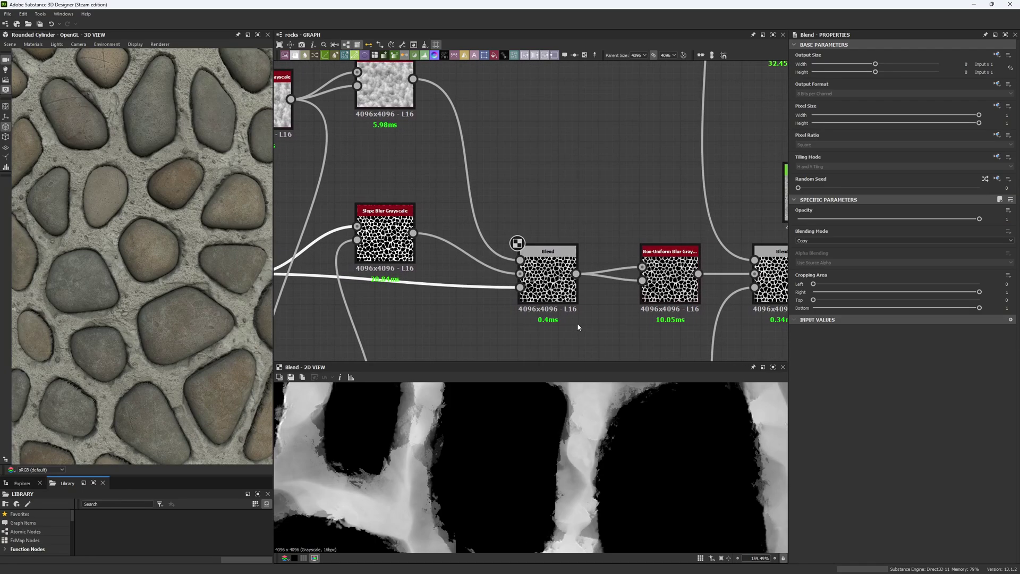
Try an Opacity of 1 on the Blend after the Slope Blur Grayscale, check the 3D cylinder, and undo the change.
left_click(548, 296)
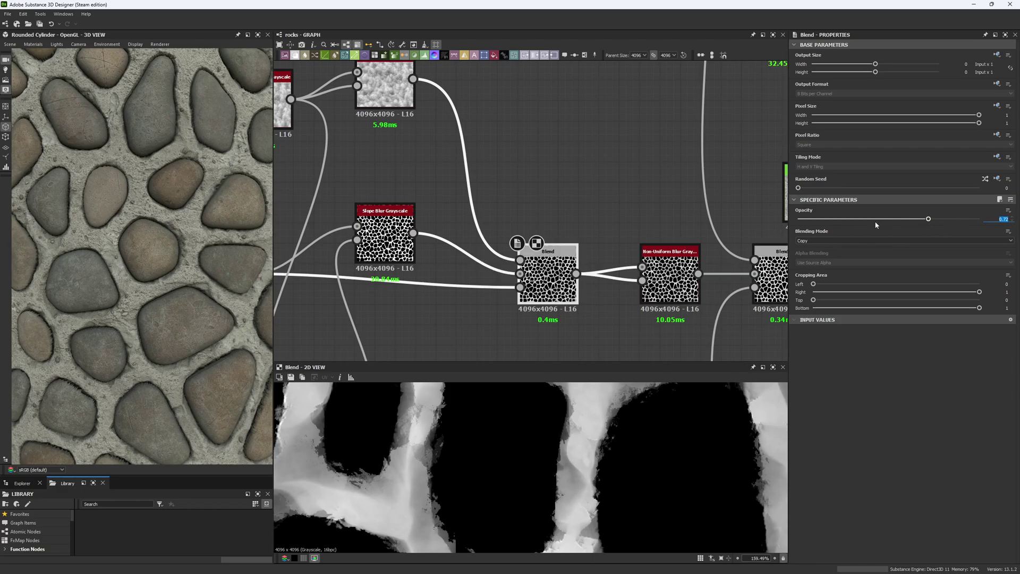
type("1")
key("Return")
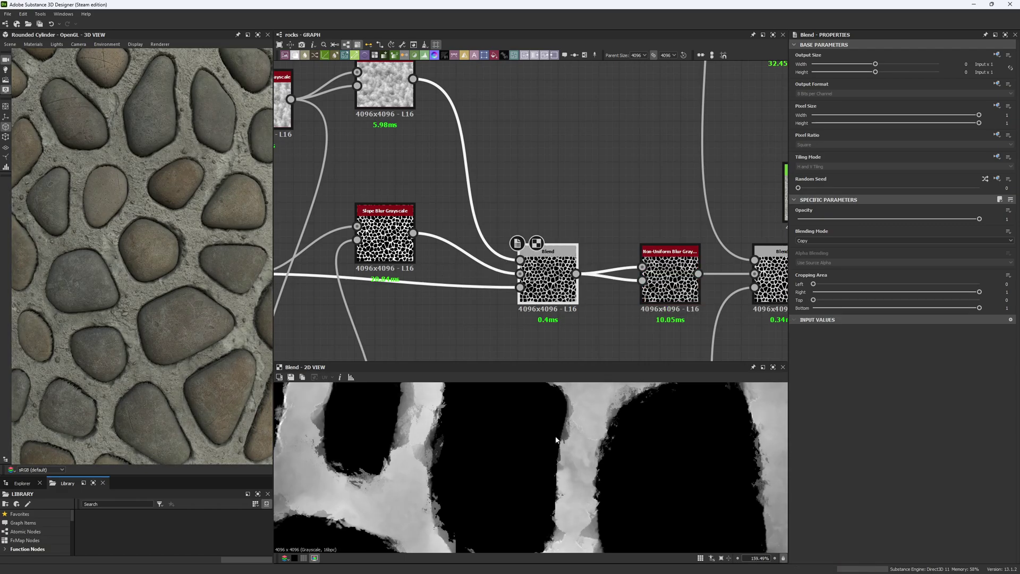
left_click_drag(95, 353, 147, 324)
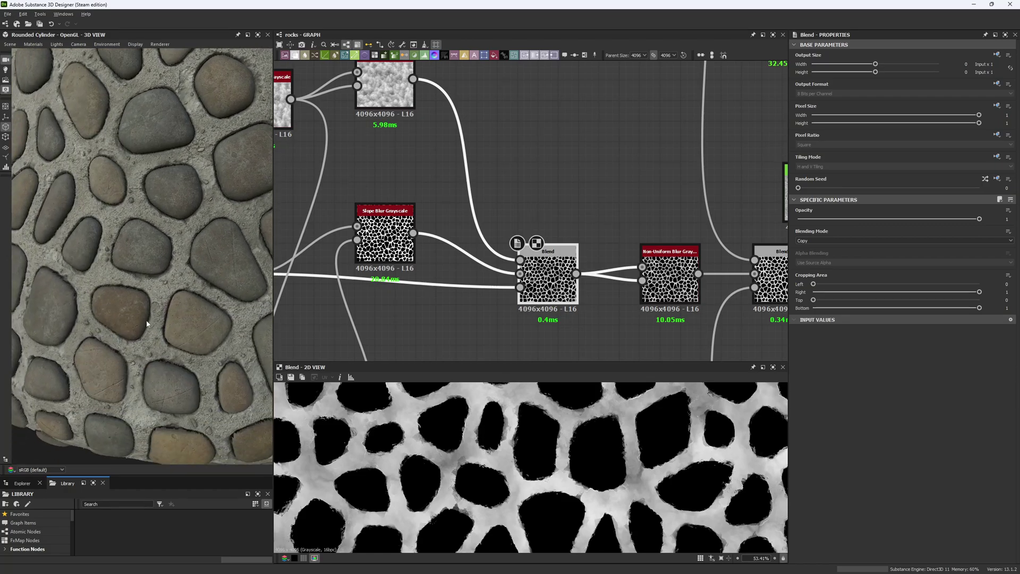
scroll(173, 360, "up", 2)
right_click_drag(173, 360, 216, 374, "ctrl+shift")
key("ctrl+z")
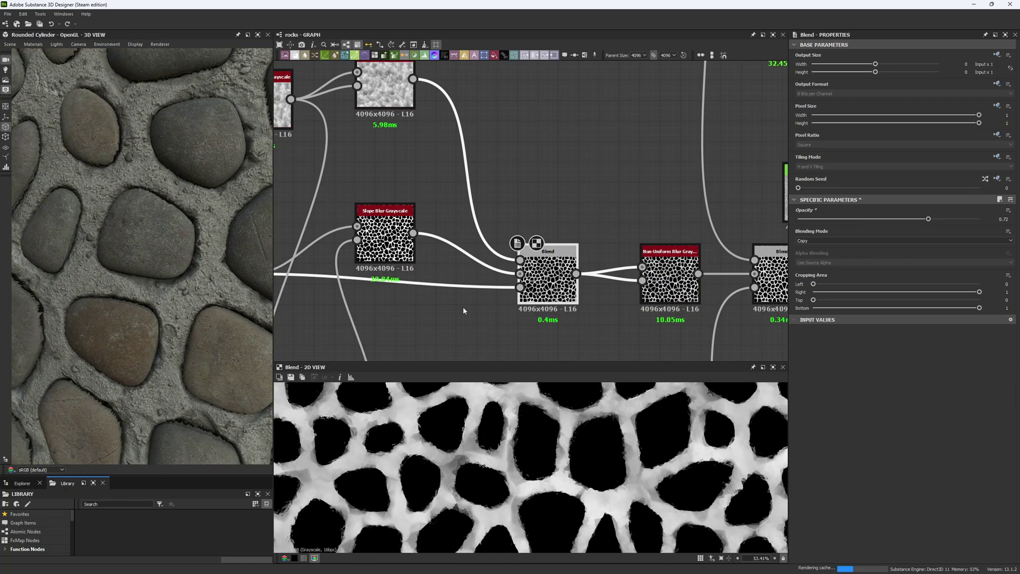
Preview the Non-Uniform Blur Grayscale after the masked Blend and inspect its softened edges in the 2D and 3D views.
middle_click_drag(588, 297, 404, 259)
left_click(486, 242)
scroll(528, 444, "up", 5)
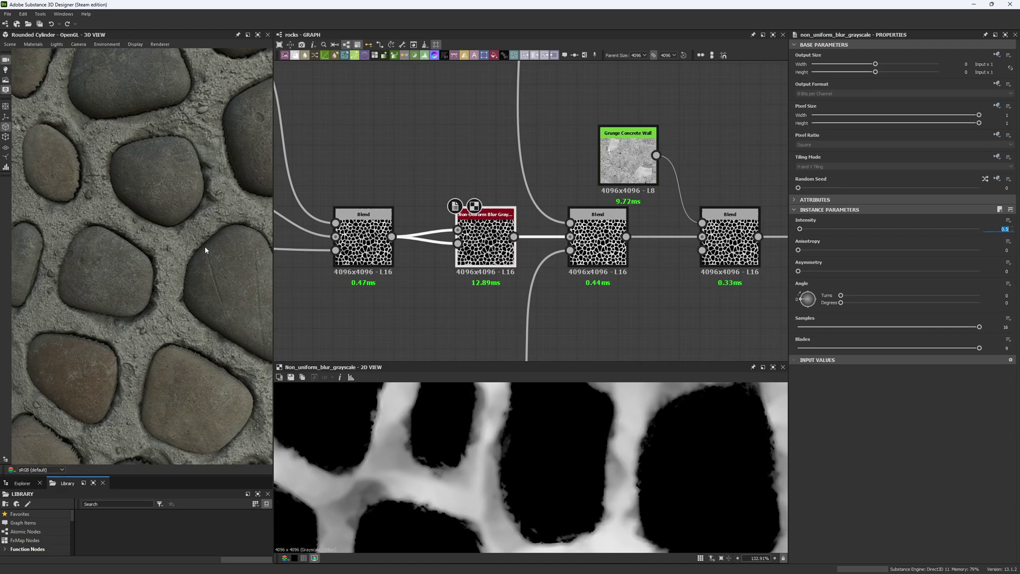
right_click_drag(202, 243, 184, 252, "ctrl+shift")
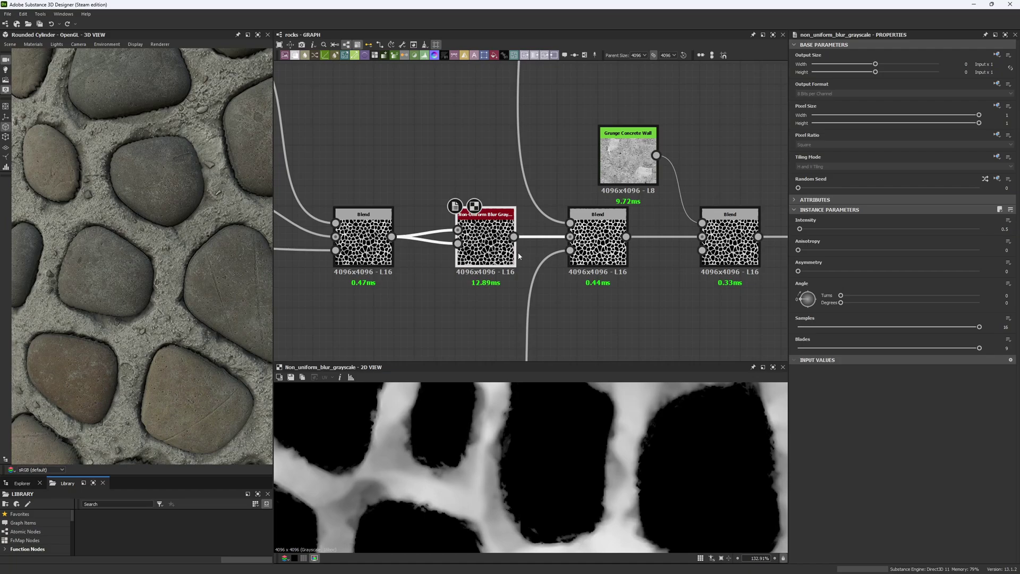
Try an Intensity of 0.25 on the Non-Uniform Blur Grayscale and check the mortar around the 3D cylinder.
left_click(1003, 229)
type(".25")
key("Return")
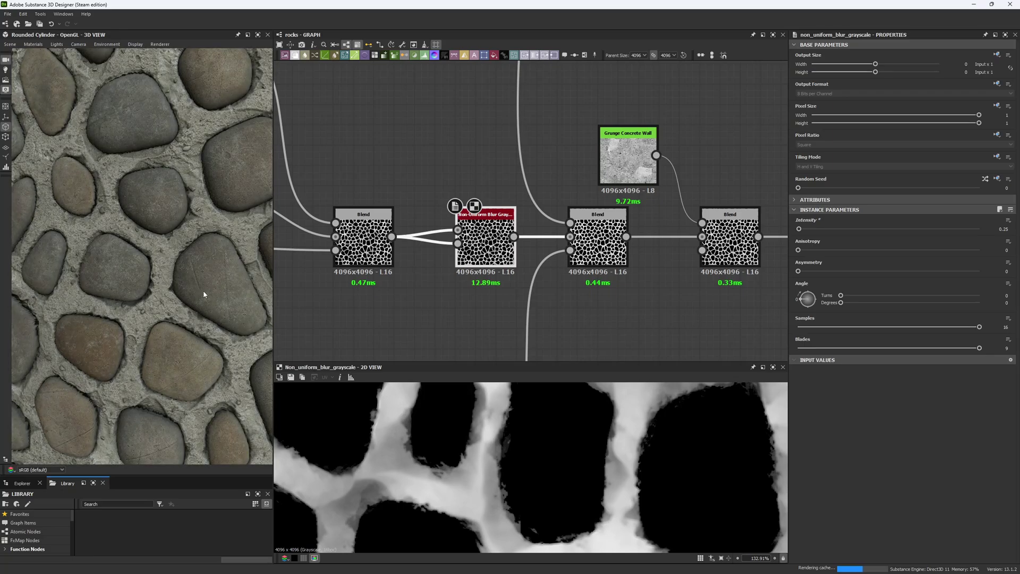
right_click_drag(176, 252, 168, 404)
middle_click_drag(168, 403, 174, 284)
right_click_drag(174, 284, 154, 309, "ctrl+shift")
scroll(148, 255, "down", 4)
mouse_move(159, 299)
left_mouse_down()
mouse_move(164, 291)
mouse_move(206, 311)
mouse_move(202, 289)
mouse_move(171, 285)
mouse_move(262, 296)
left_mouse_up()
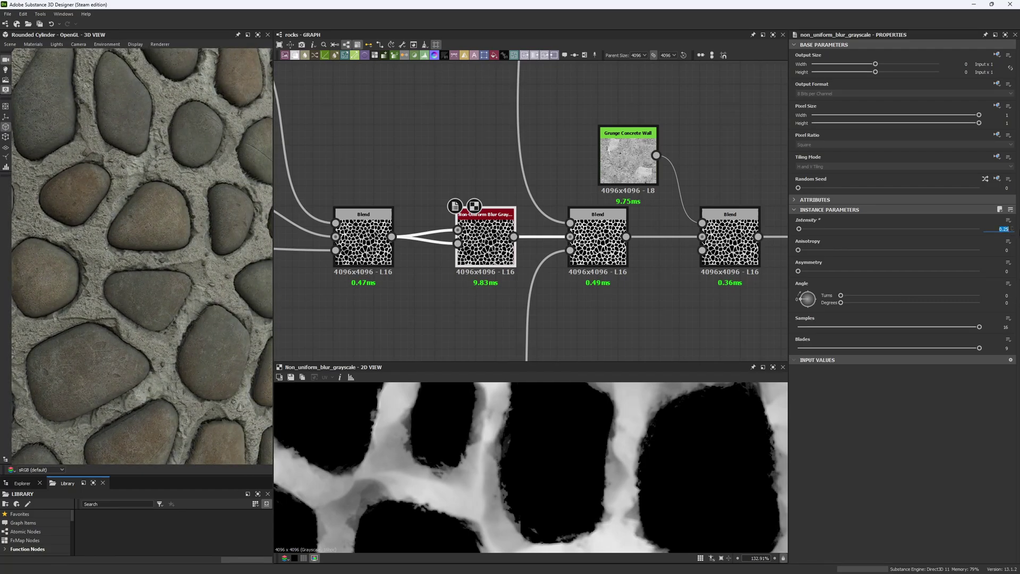
Set the Intensity of the Non-Uniform Blur Grayscale to 0.4.
key("Return")
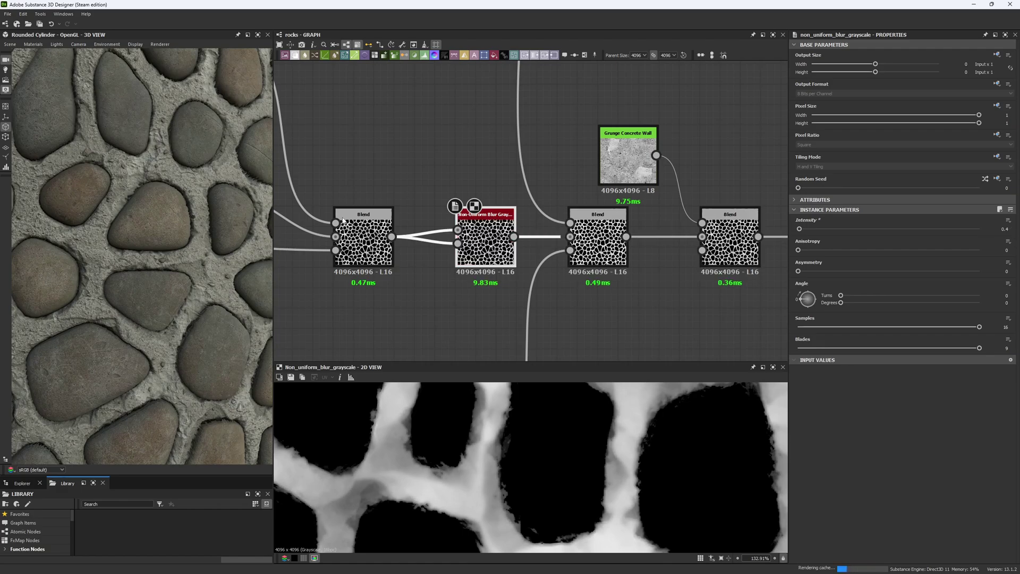
middle_click_drag(516, 221, 388, 209)
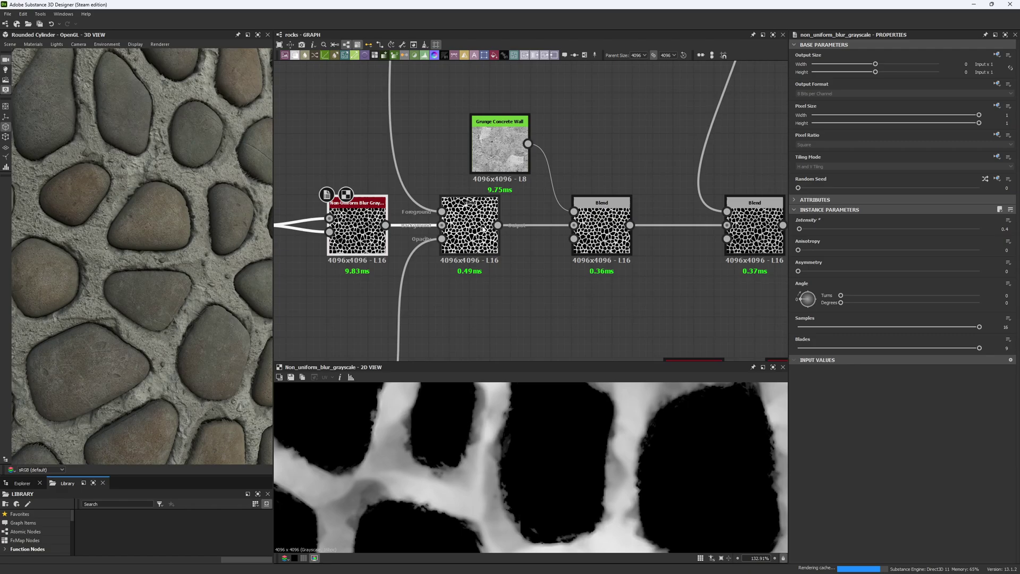
scroll(482, 230, "down", 5)
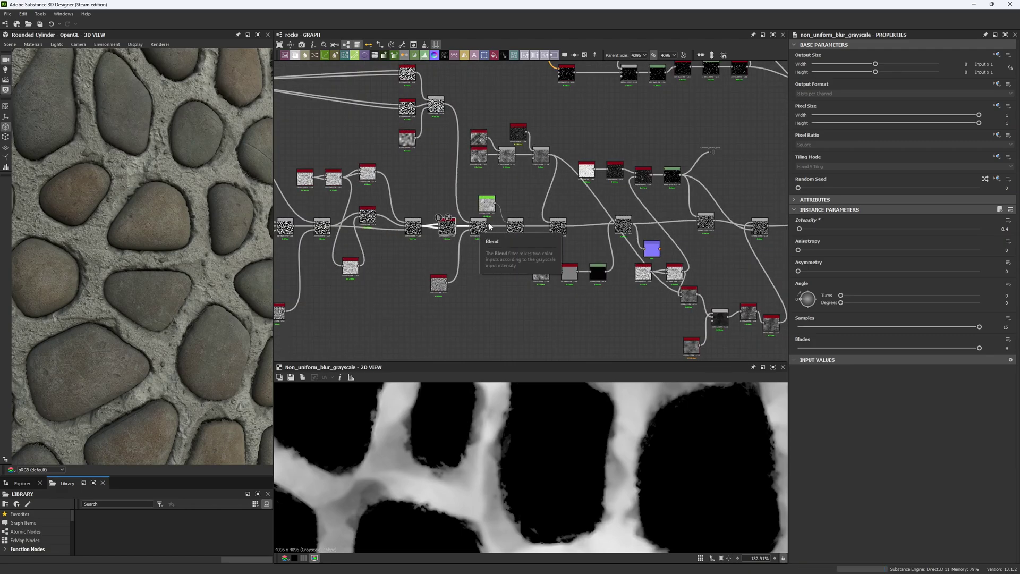
Review the node chain leading into the Non-Uniform Blur Grayscale and the earlier stone-pattern Blend above it.
middle_click_drag(469, 200, 623, 222)
left_click_drag(336, 95, 620, 317)
middle_click_drag(602, 261, 527, 271)
scroll(529, 260, "up", 3)
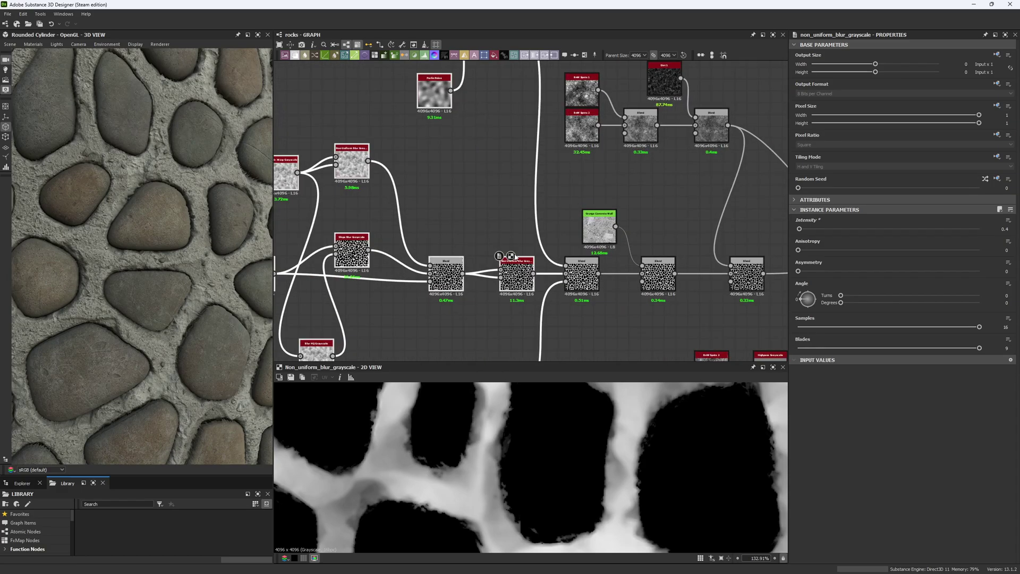
left_click(516, 273)
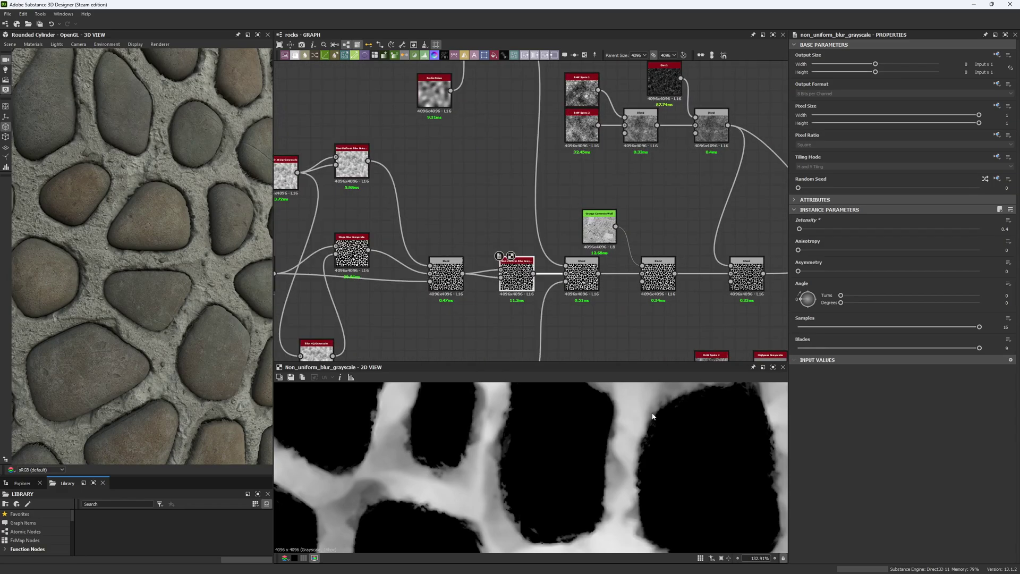
middle_click_drag(493, 132, 466, 244)
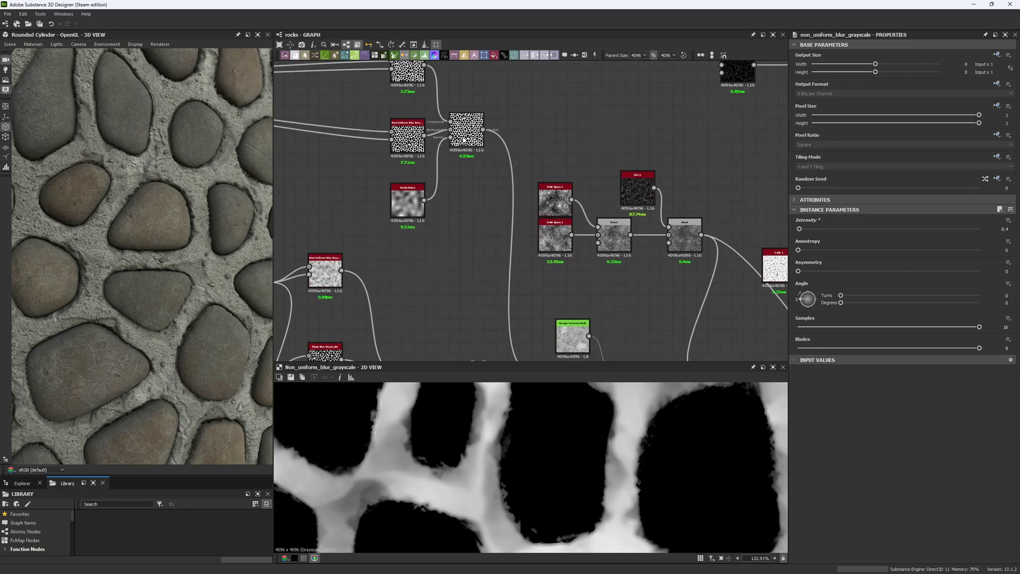
middle_click_drag(477, 204, 424, 103)
Preview the Blend after the Non-Uniform Blur Grayscale, trace its foreground and mask inputs, and undo the trial edit.
left_click(500, 289)
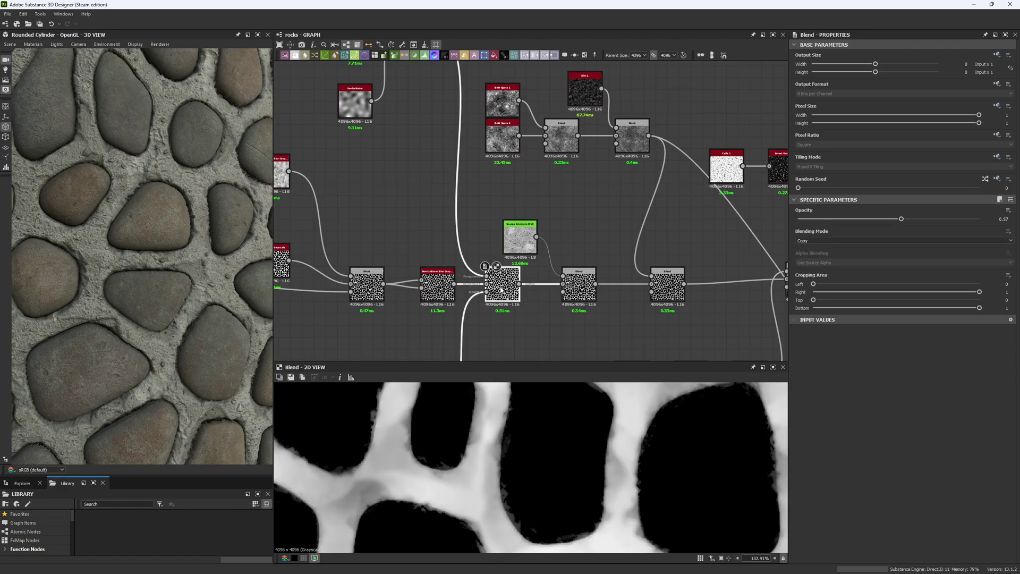
middle_click_drag(501, 290, 455, 270)
double_click(1003, 219)
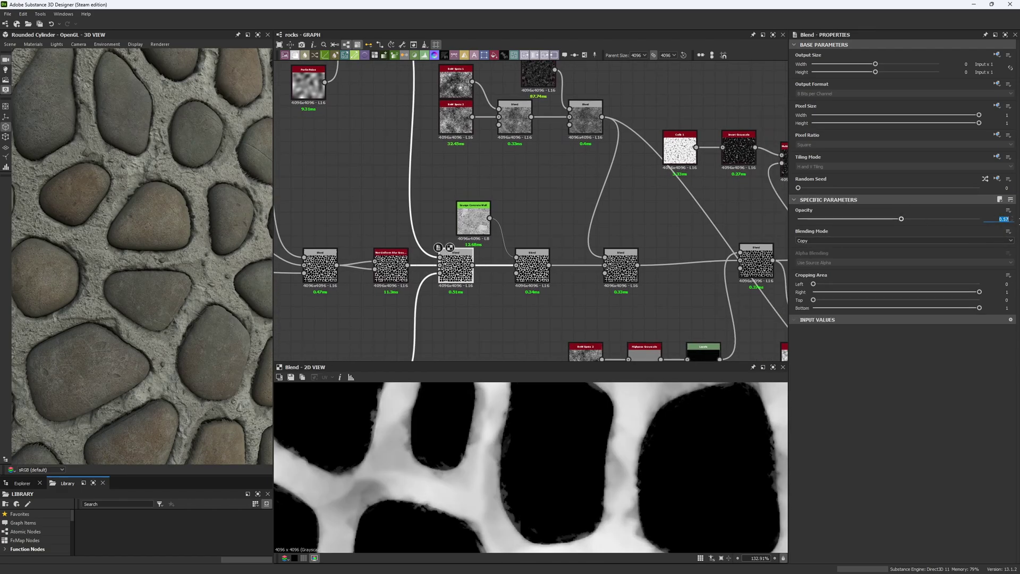
middle_click_drag(583, 327, 601, 266)
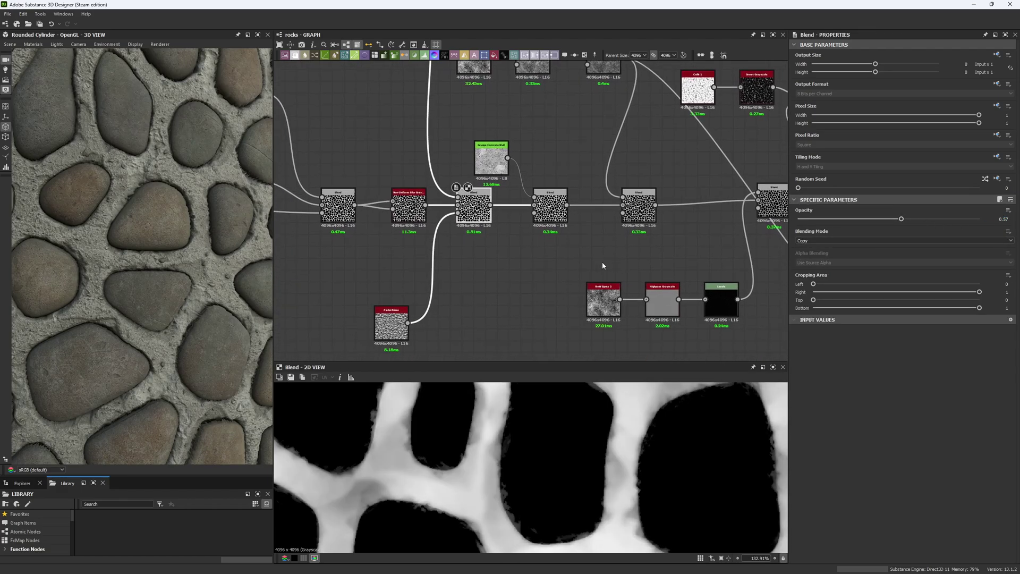
scroll(425, 456, "down", 3)
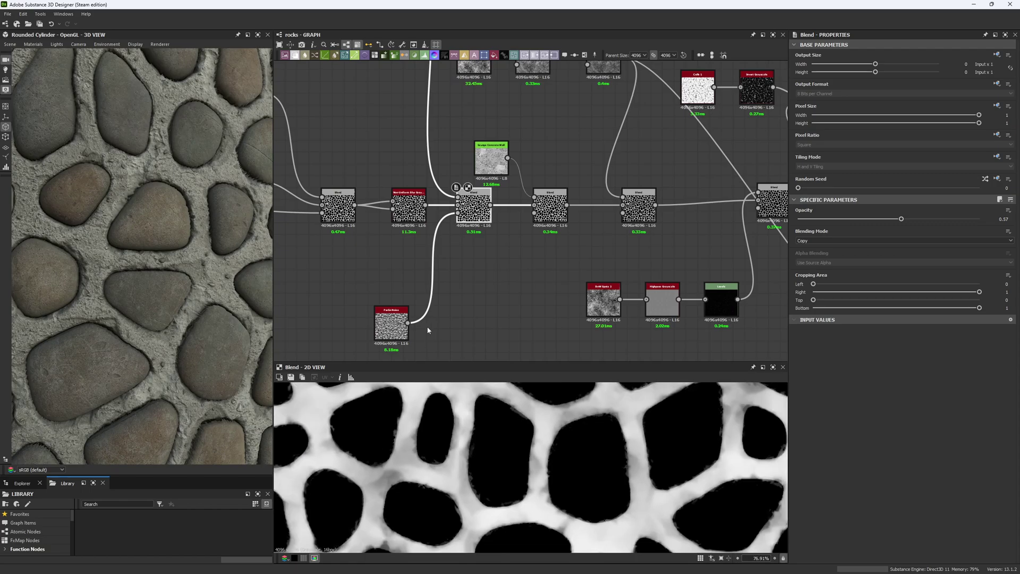
left_click_drag(448, 249, 447, 249)
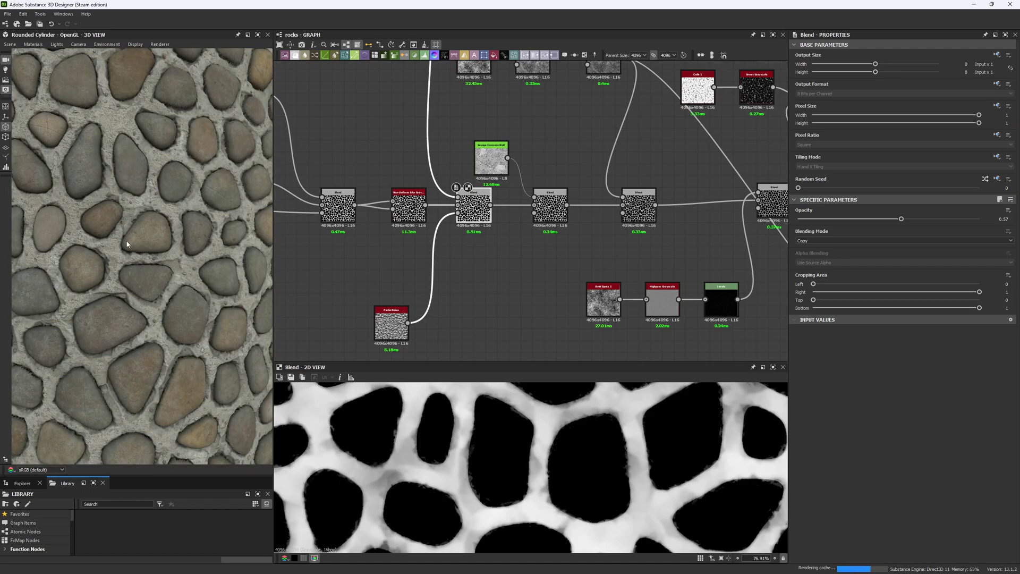
key("ctrl+z")
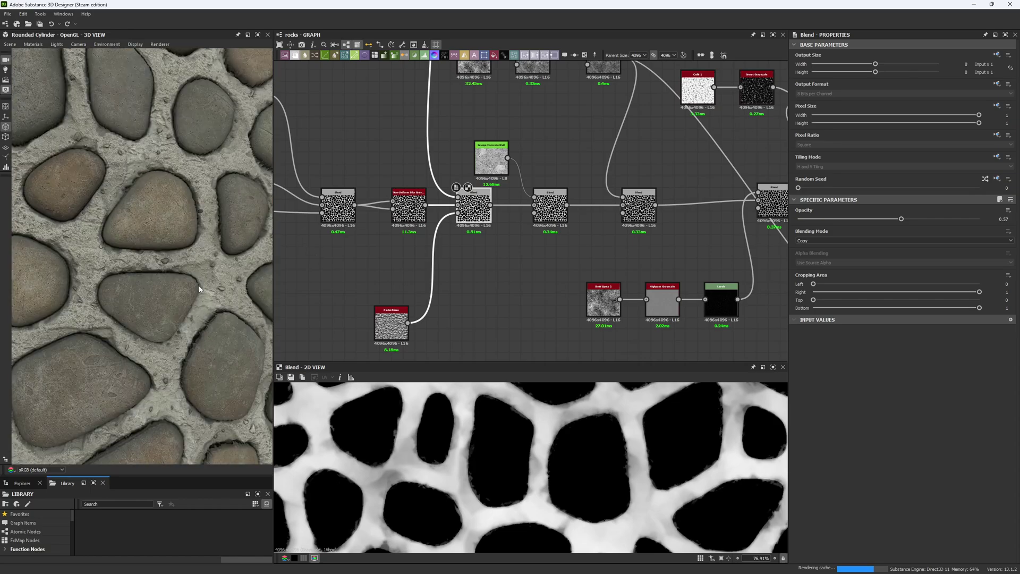
Preview the Perlin Noise masking the Blend and inspect the resulting mortar variation on the 3D cylinder.
double_click(399, 317)
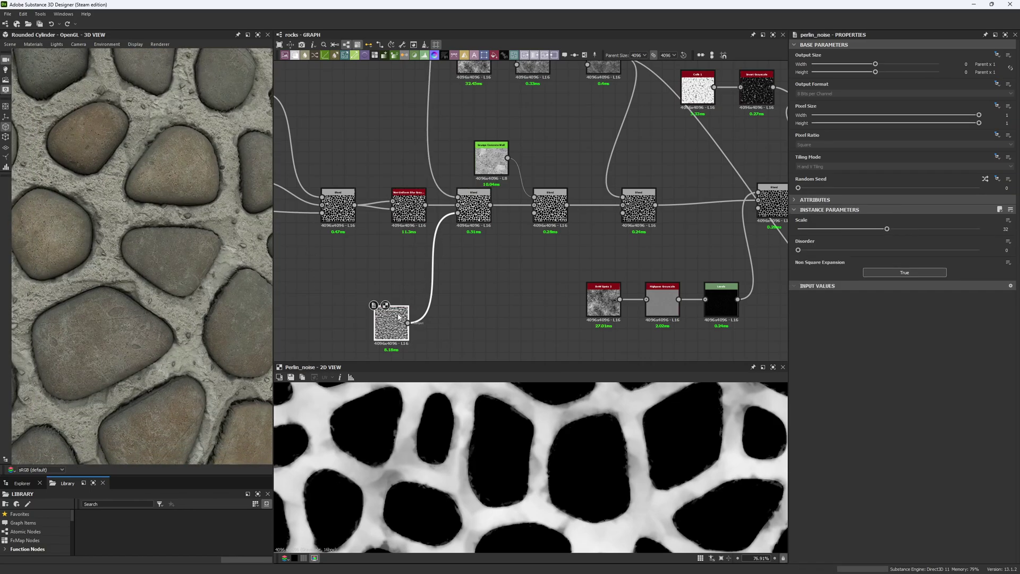
right_click_drag(121, 250, 45, 183)
left_click_drag(126, 182, 141, 227)
right_click_drag(142, 226, 190, 292)
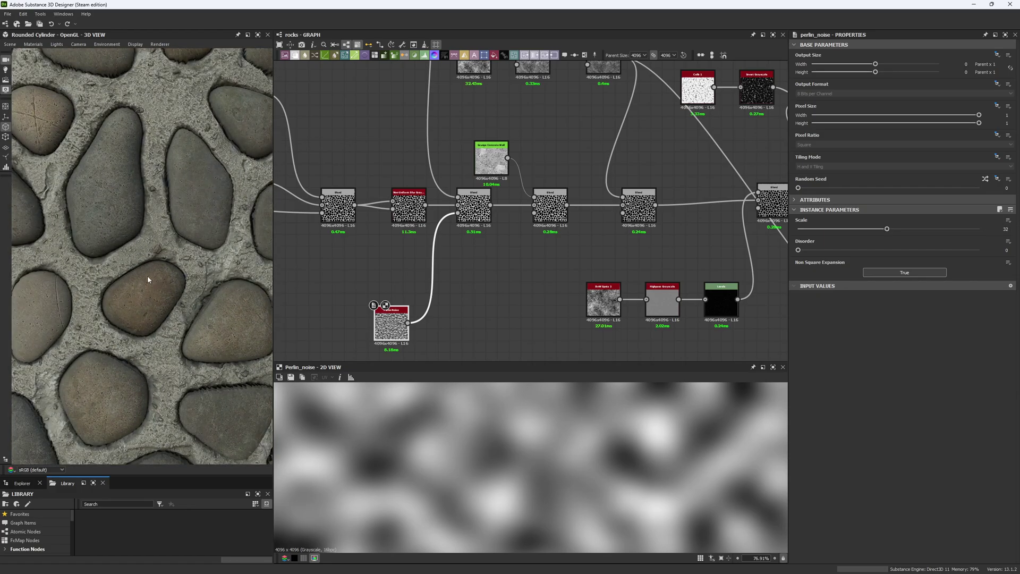
Preview the Grunge Concrete Wall texture that feeds the following Blend and view its whole pattern.
middle_click_drag(536, 260, 451, 295)
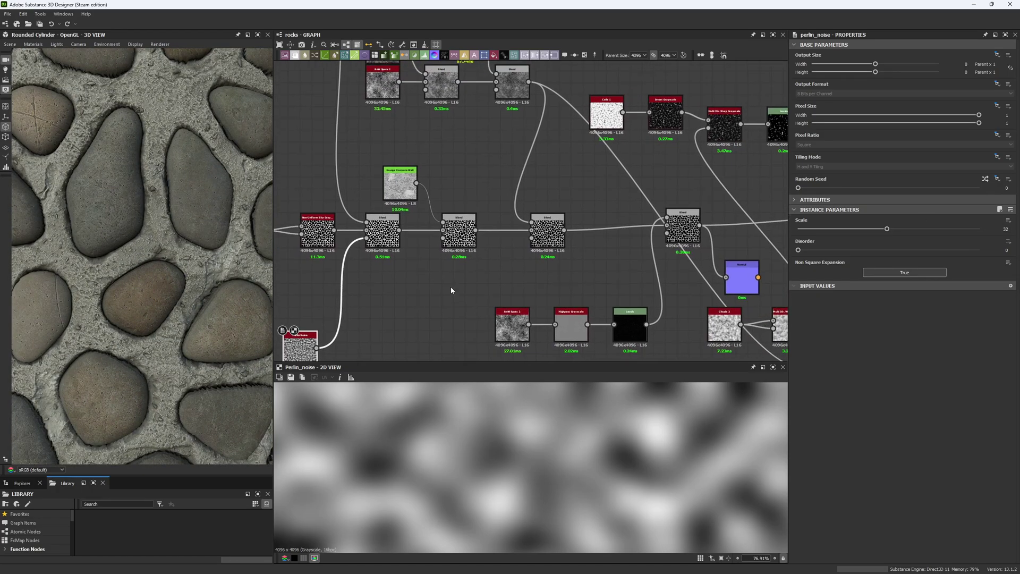
scroll(439, 225, "down", 5)
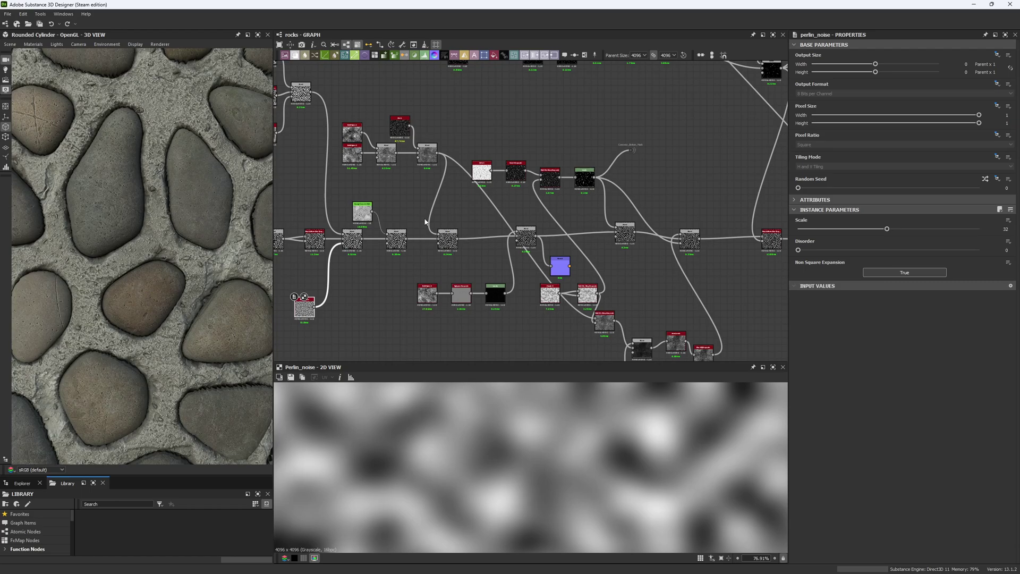
scroll(366, 220, "up", 7)
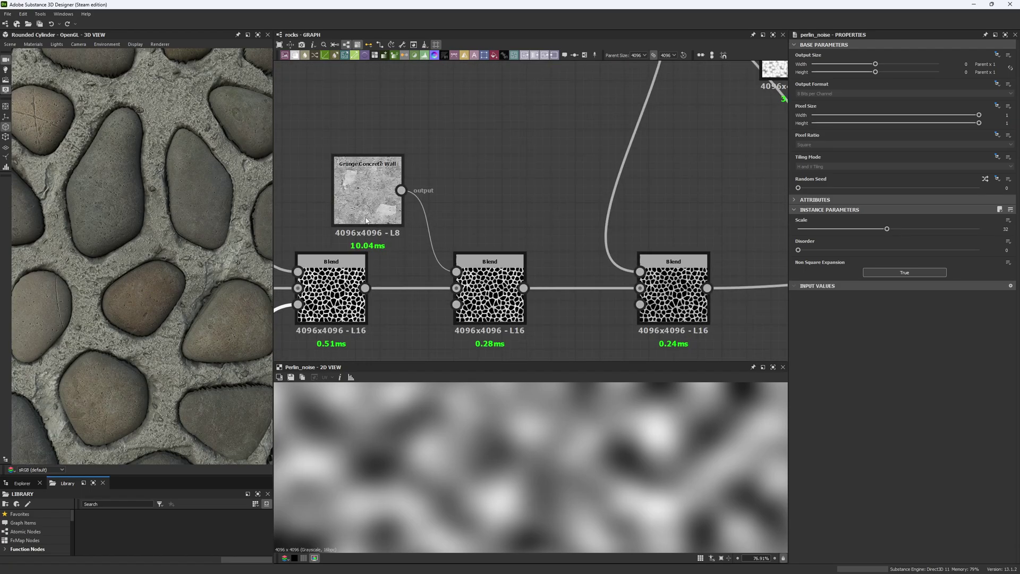
double_click(366, 220)
scroll(447, 457, "down", 4)
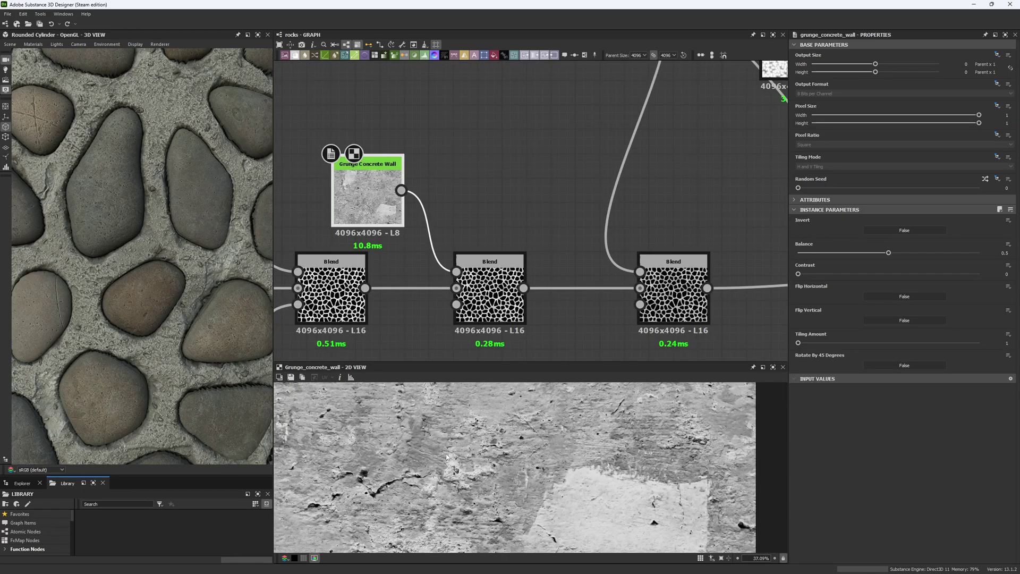
scroll(446, 457, "down", 4)
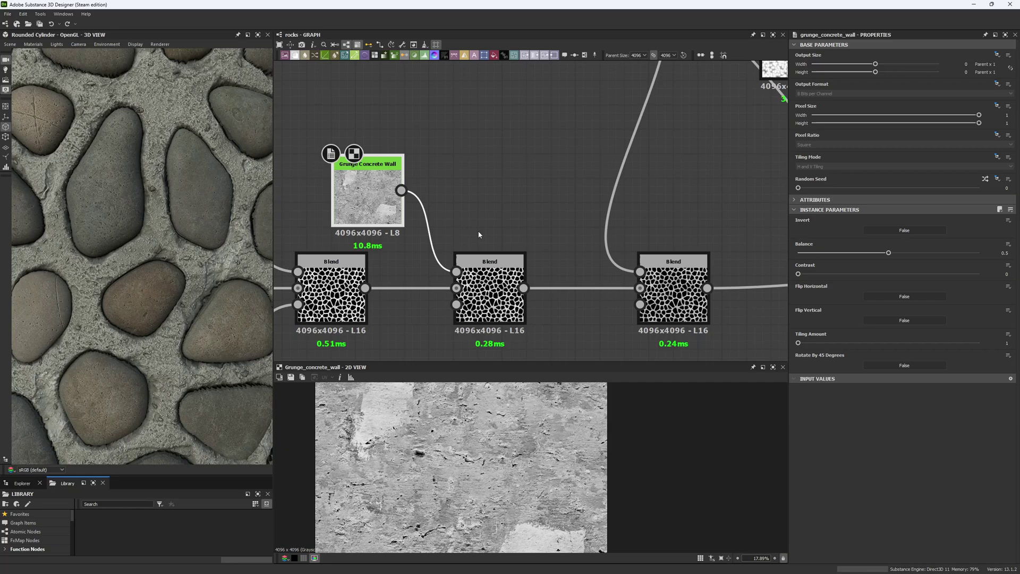
Try an Opacity of 0.5 on the Multiply Blend fed by the Grunge Concrete Wall and check the 3D cylinder.
left_click(478, 268)
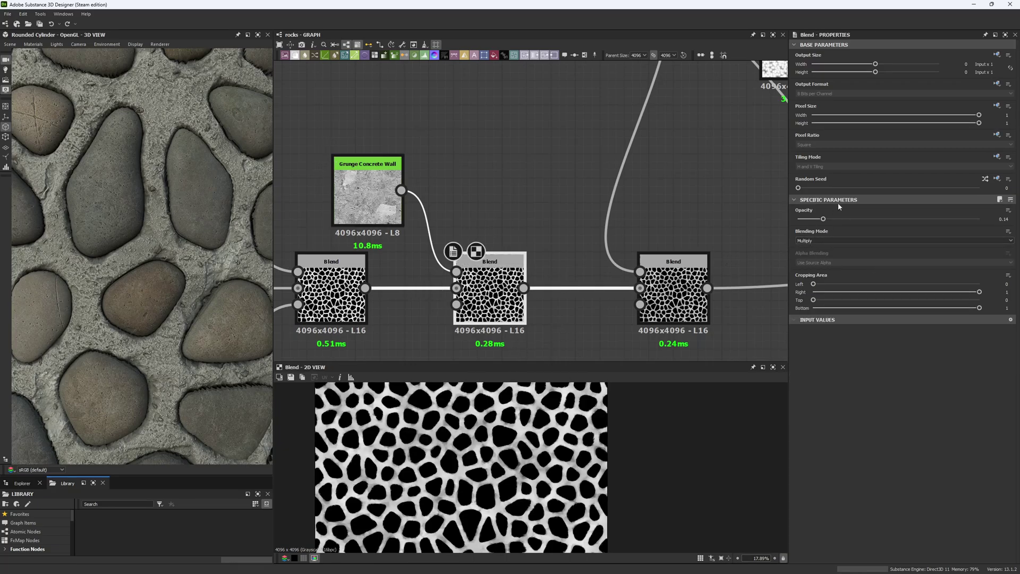
left_click(1003, 219)
left_click(889, 219)
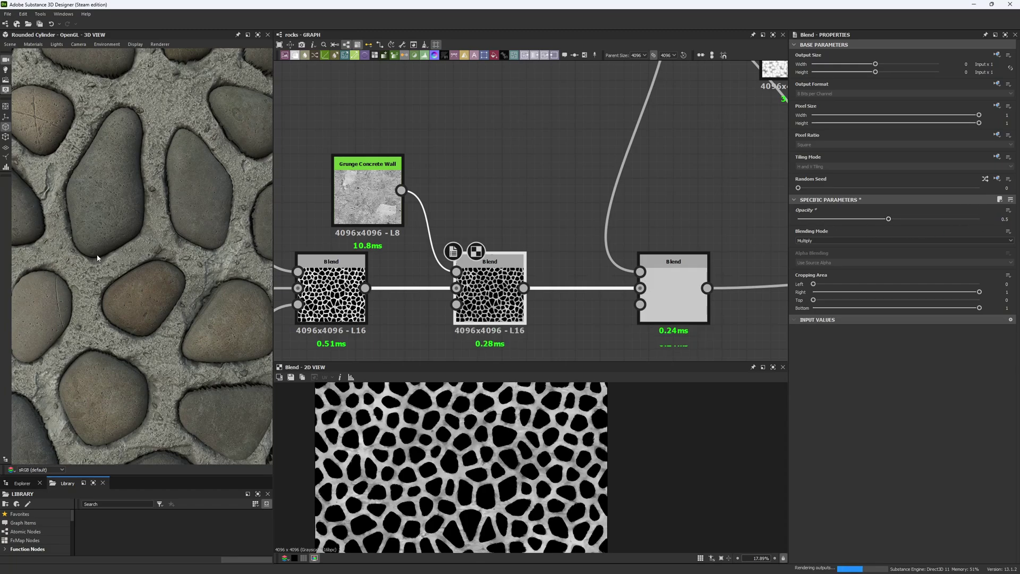
scroll(142, 275, "down", 5)
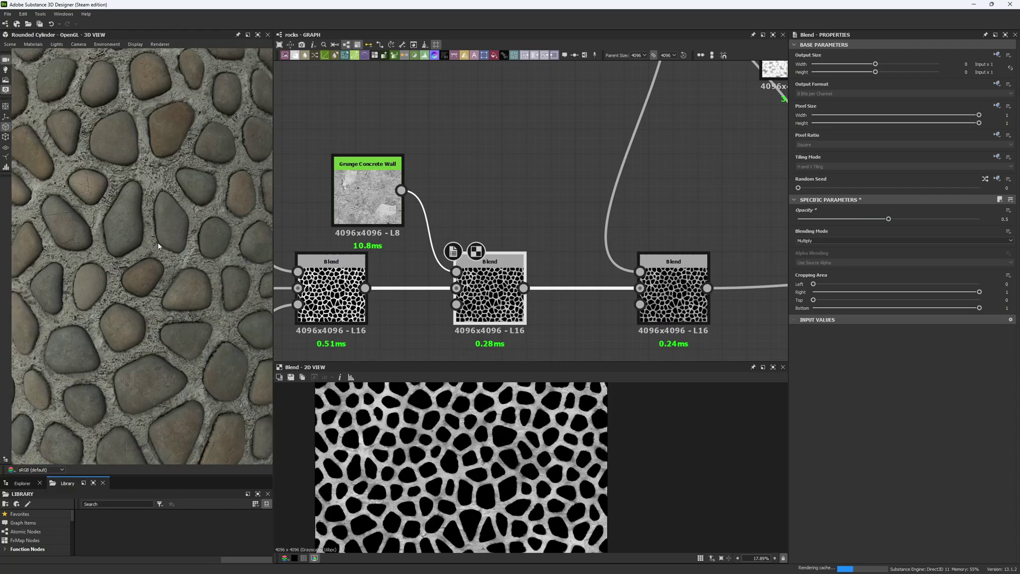
scroll(212, 264, "down", 3)
scroll(197, 319, "up", 8)
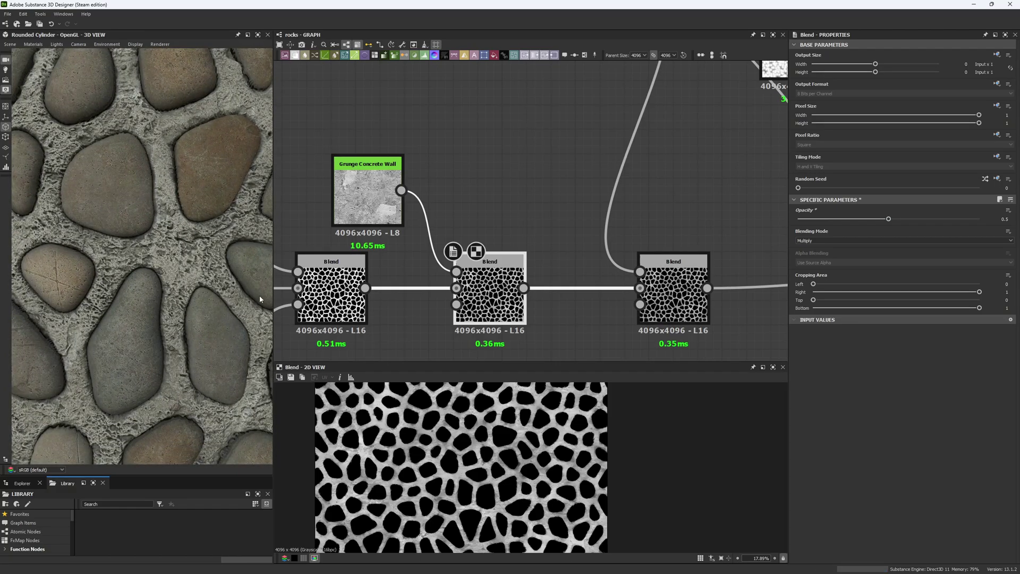
scroll(180, 266, "down", 6)
scroll(167, 217, "up", 8)
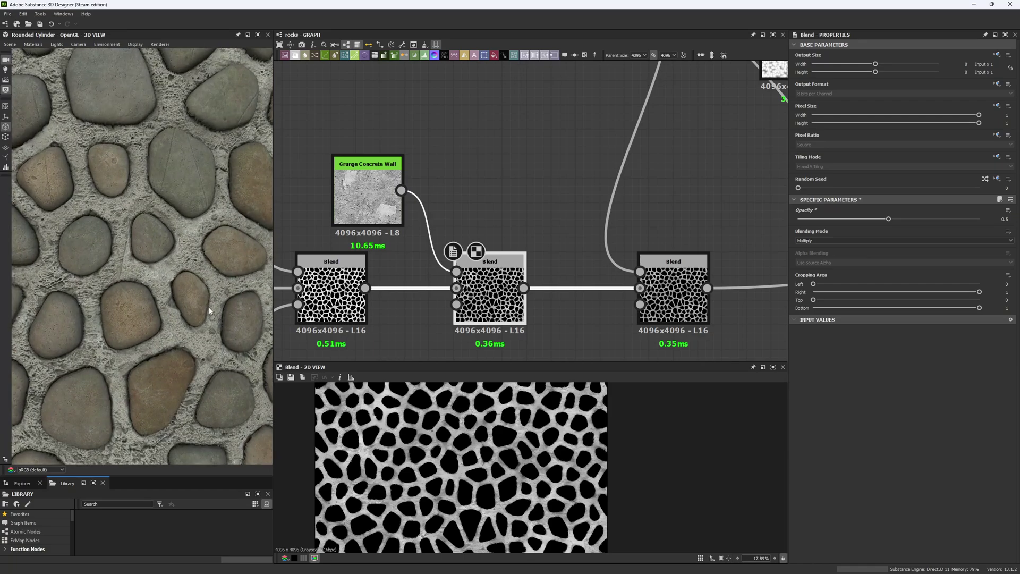
Add a Gaussian Noise node and connect it to the Opacity input of the Grunge Concrete Wall's Multiply Blend.
middle_click_drag(394, 312, 446, 171)
key("space")
type("gau")
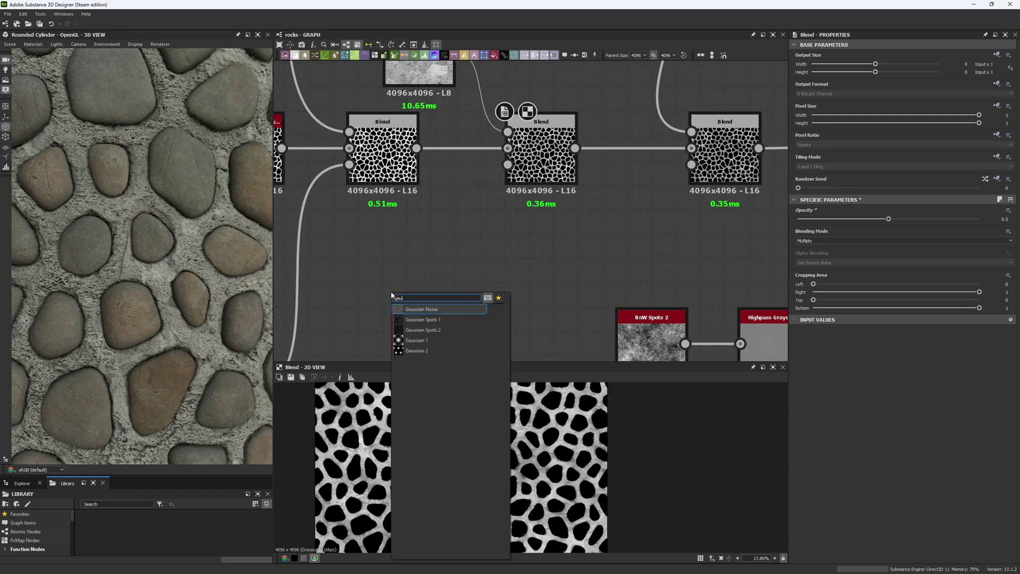
left_click(421, 308)
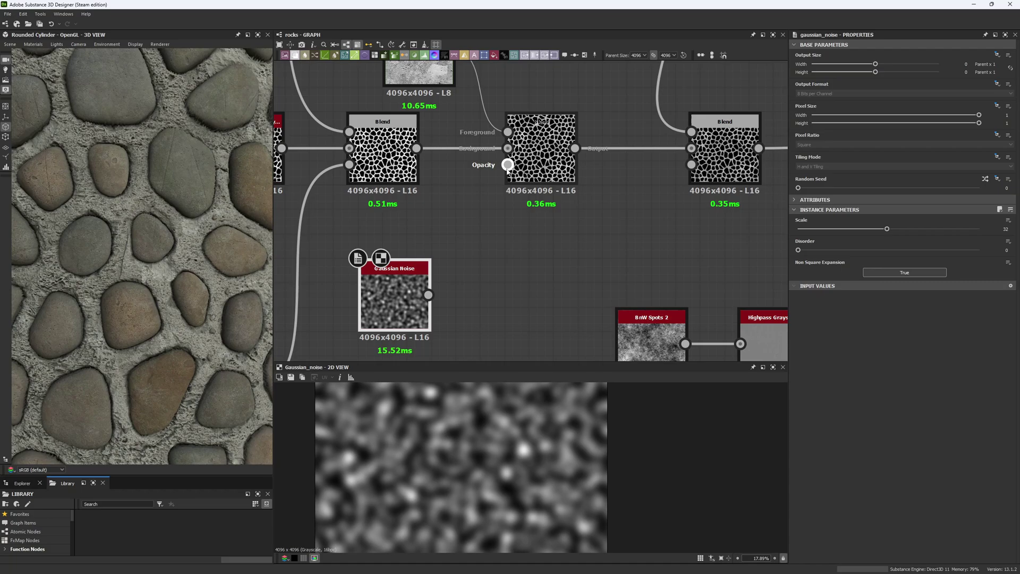
left_click_drag(507, 164, 405, 280)
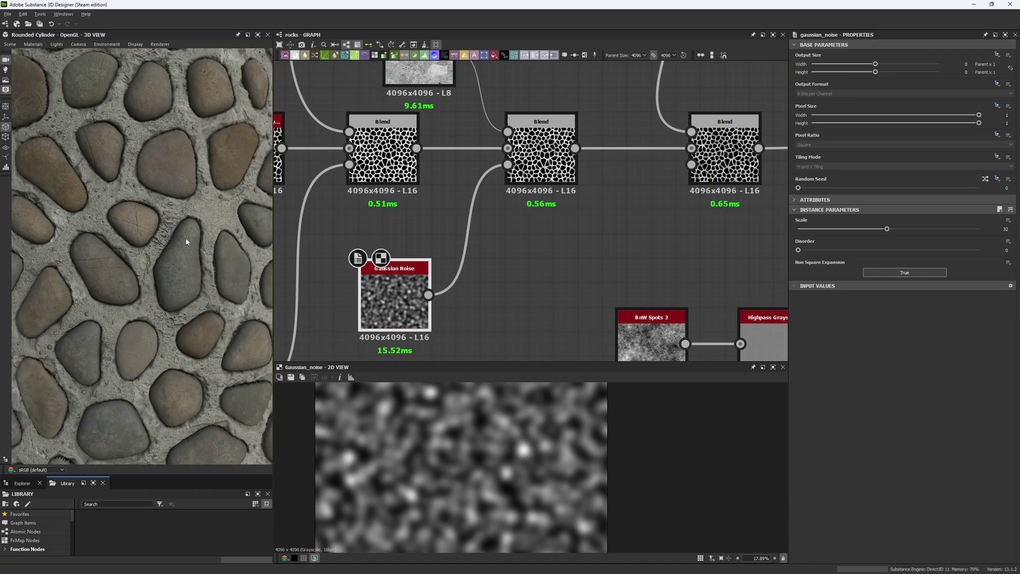
scroll(184, 247, "up", 2)
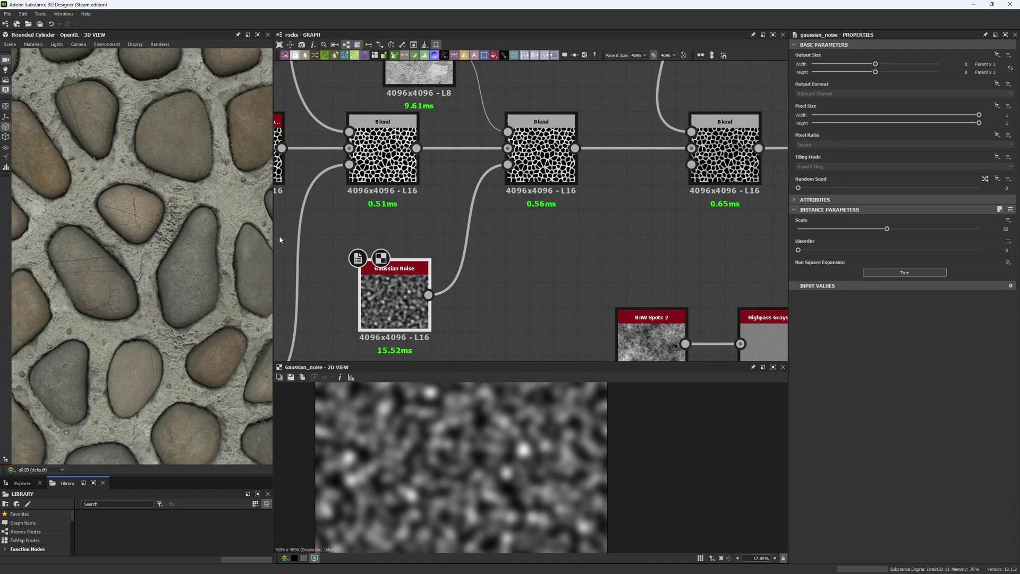
Set the Opacity of the Multiply Blend masked by Gaussian Noise to 0.3 and check the mortar on the cylinder.
left_click(541, 154)
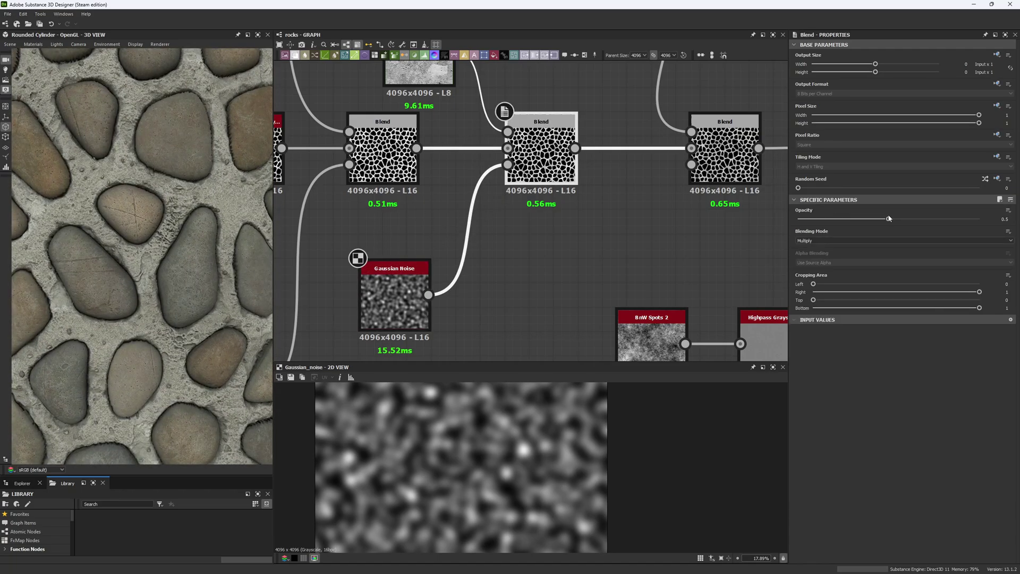
left_click(853, 219)
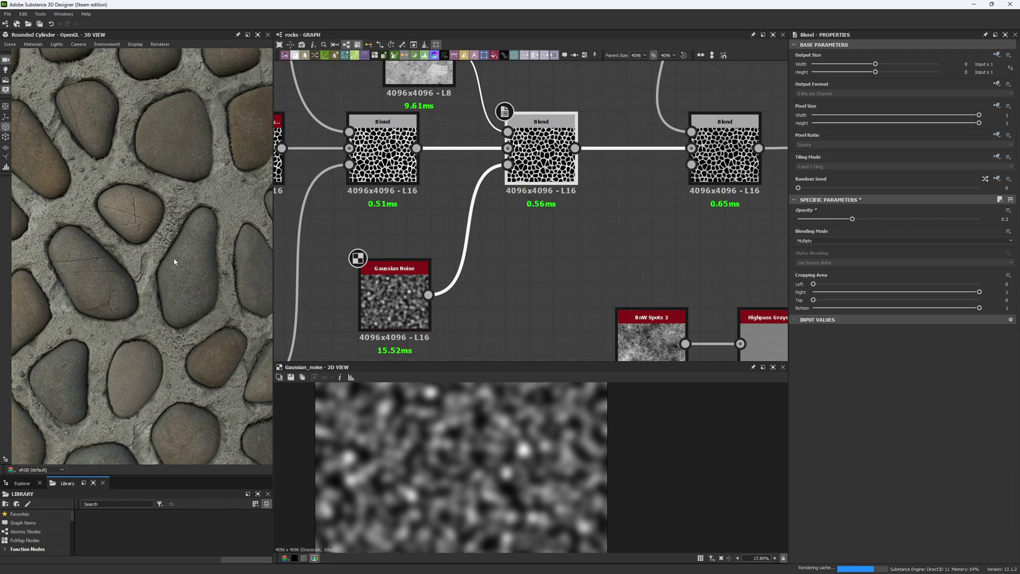
scroll(175, 224, "down", 5)
scroll(175, 225, "up", 5)
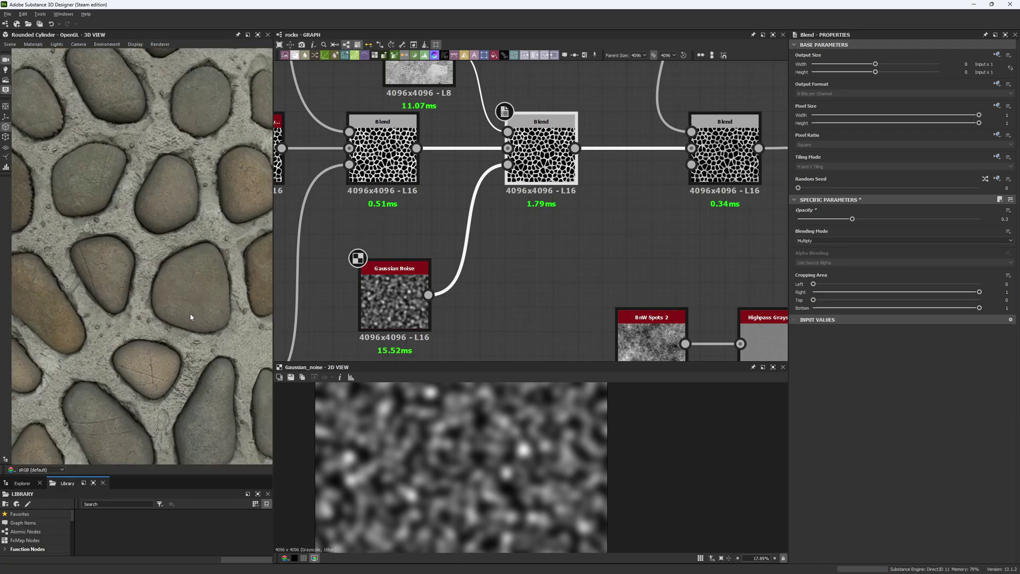
Preview the Multiply Blend that follows the Gaussian-masked one, and examine the Normal output of the next Blend up close.
middle_click_drag(580, 227, 435, 269)
scroll(440, 263, "down", 4)
middle_click_drag(430, 187, 408, 246)
scroll(409, 249, "up", 1)
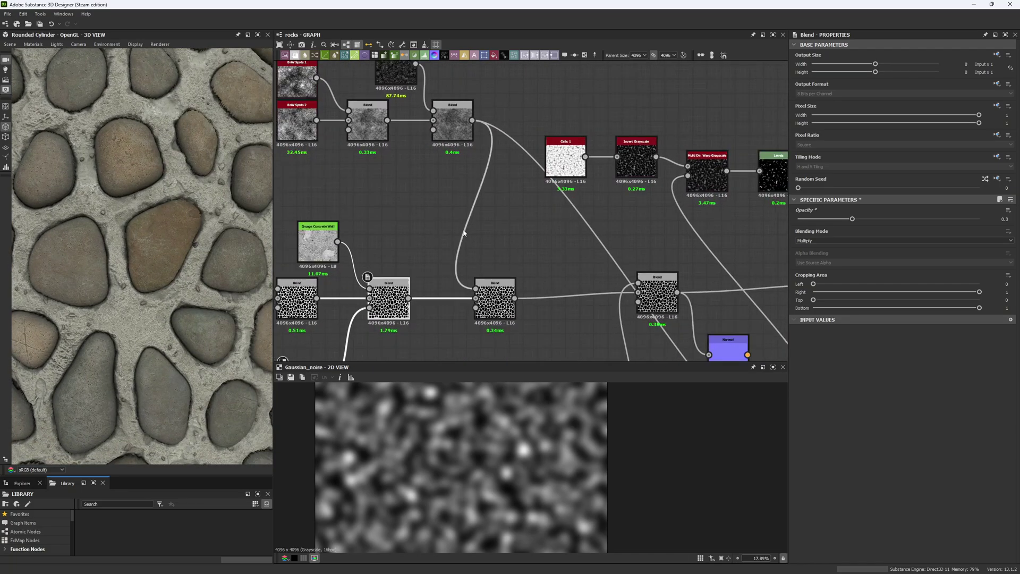
double_click(494, 294)
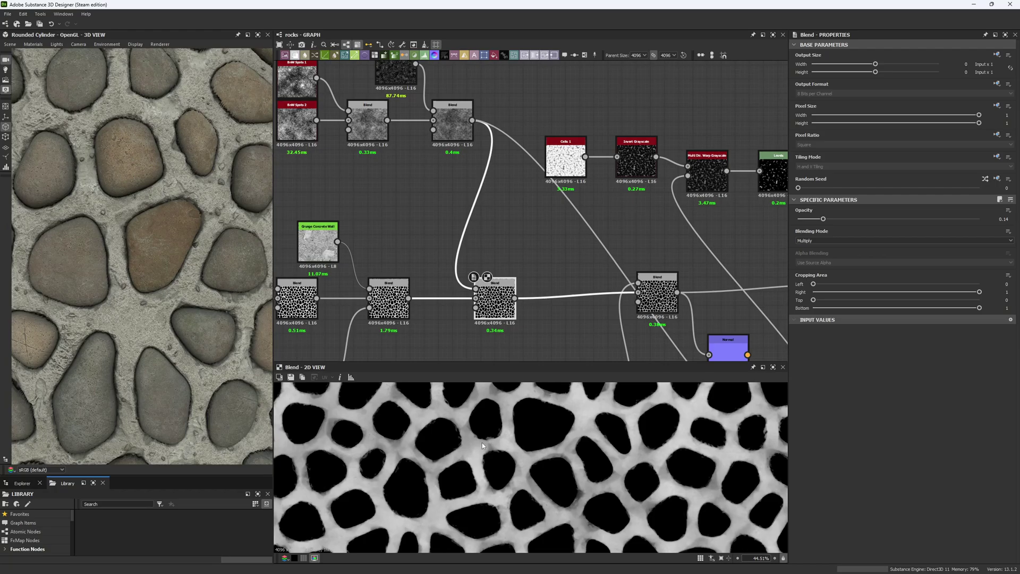
middle_click_drag(530, 324, 494, 274)
double_click(693, 305)
scroll(555, 457, "up", 5)
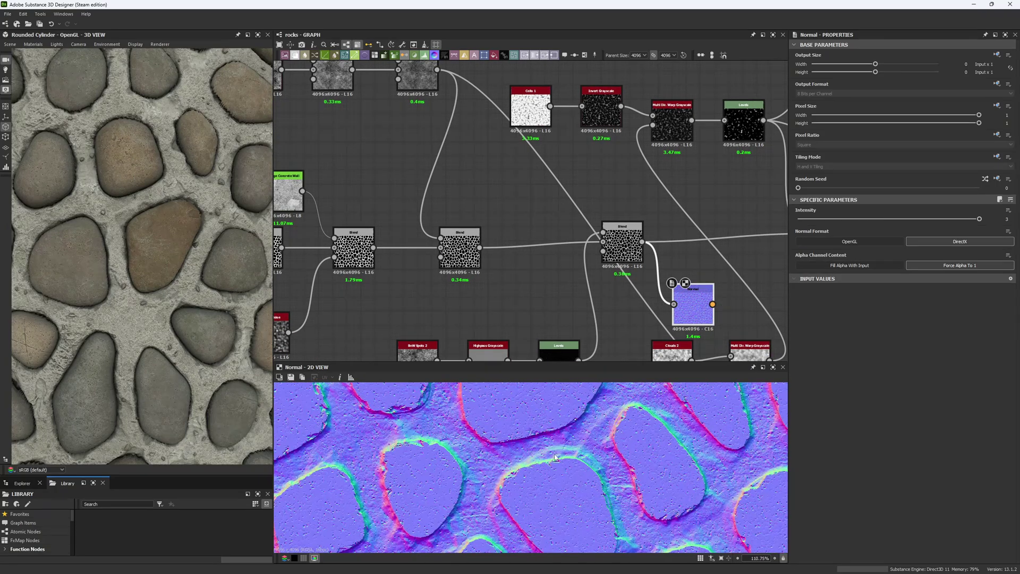
Move the Normal node beneath the Multiply Blend fed by the spots-and-dirt mix and feed it from successive Blends to compare mortar relief.
left_click_drag(690, 309, 526, 294)
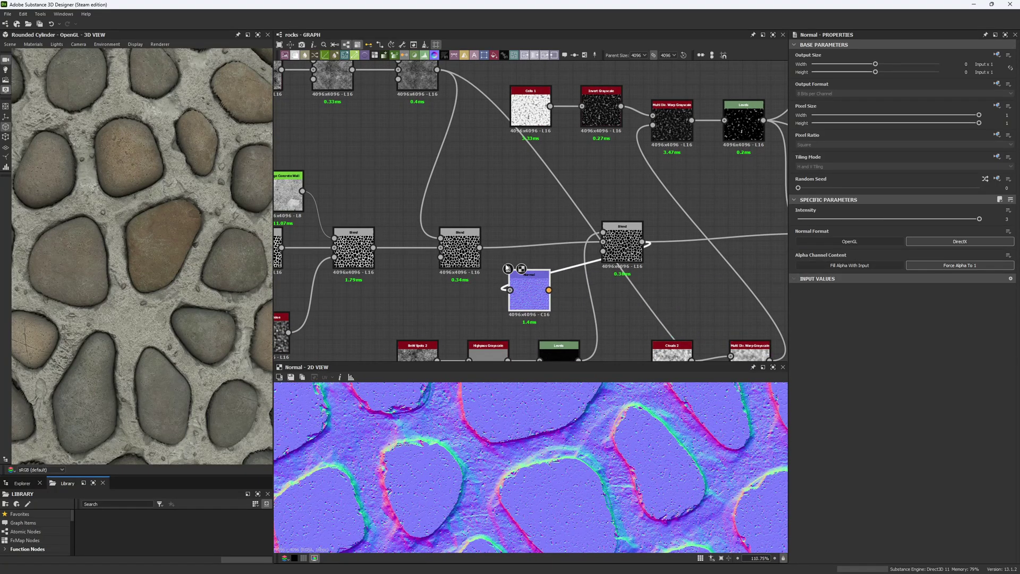
left_click_drag(480, 247, 527, 295)
middle_click_drag(527, 296, 575, 292)
left_click_drag(575, 292, 327, 234)
scroll(429, 406, "down", 1)
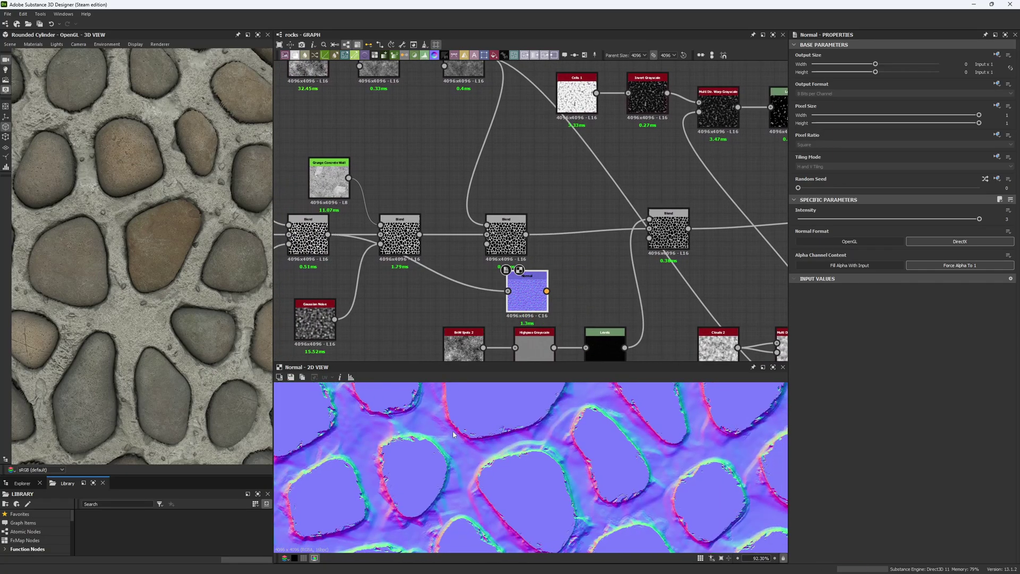
left_click_drag(420, 234, 549, 290)
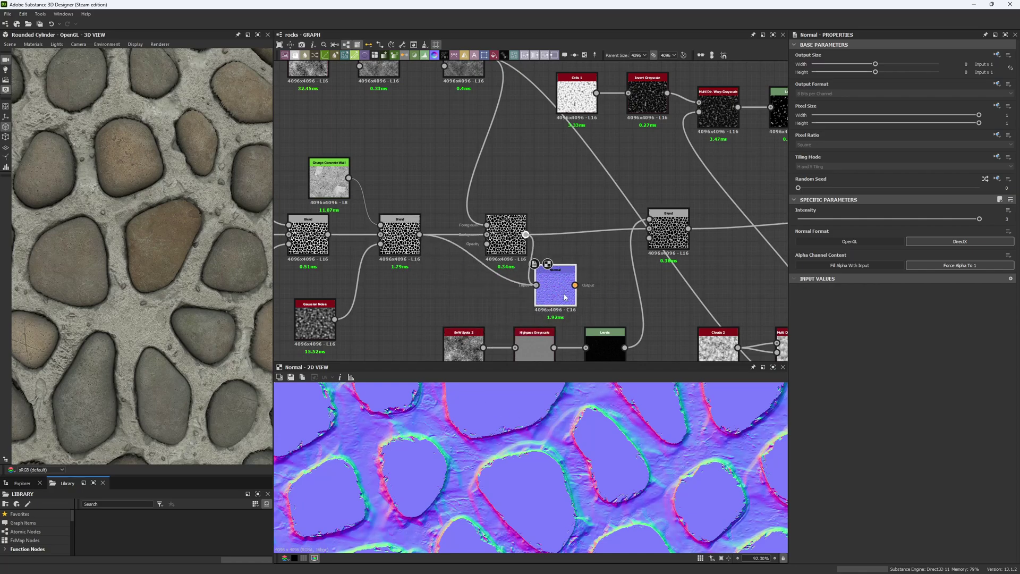
scroll(479, 452, "up", 5)
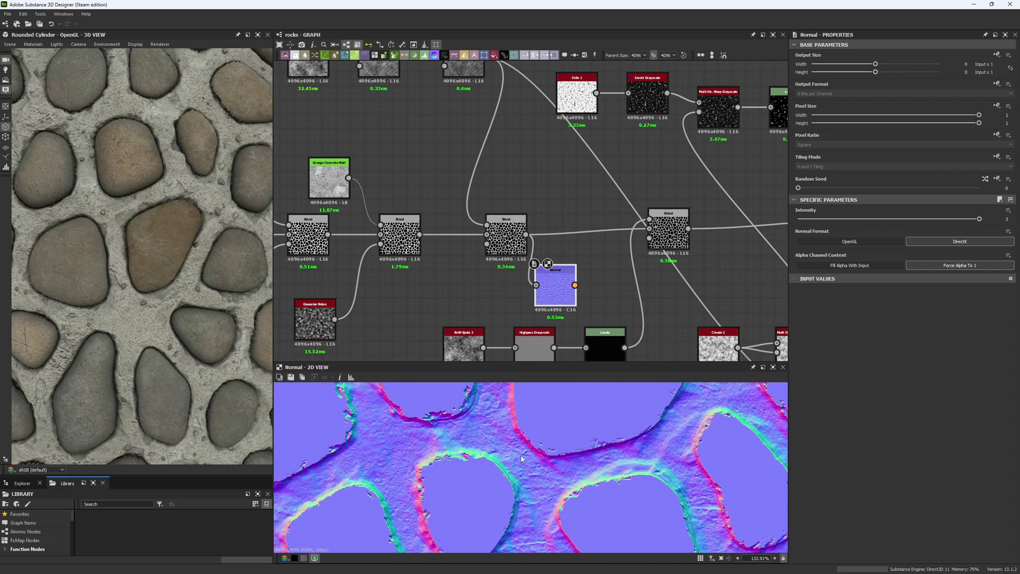
Inspect the BnW Spots 1 and BnW Spots 2 sources and the Opacity of the Copy Blend that mixes them.
middle_click_drag(414, 203, 468, 289)
middle_click_drag(417, 188, 412, 258)
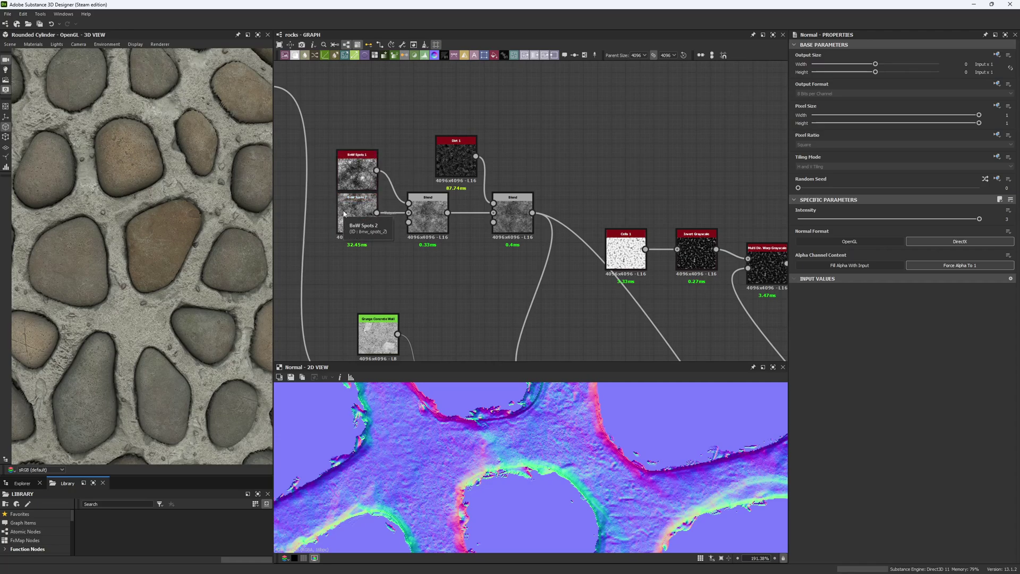
double_click(426, 222)
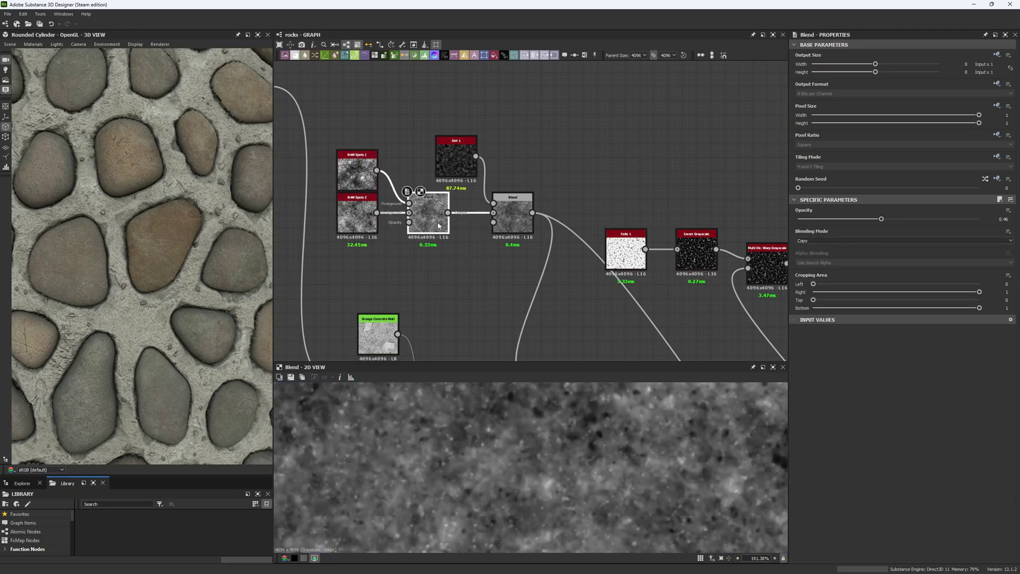
scroll(438, 225, "up", 2)
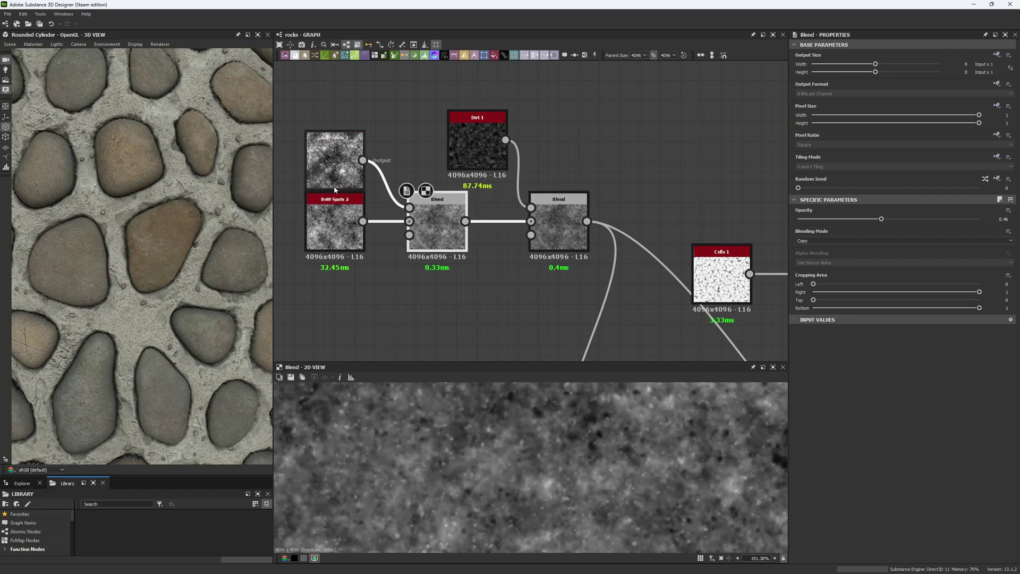
left_click(336, 144)
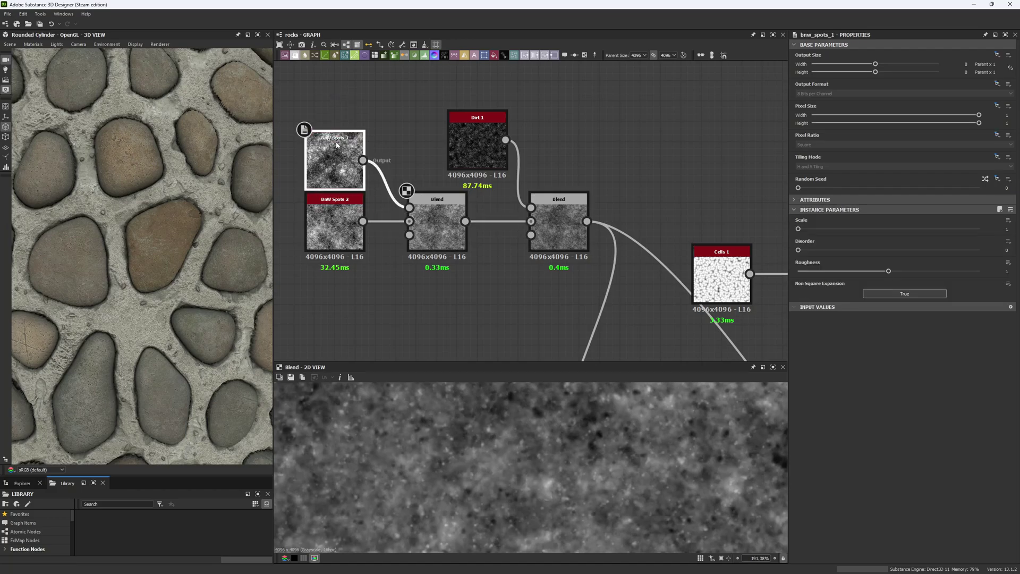
double_click(334, 223)
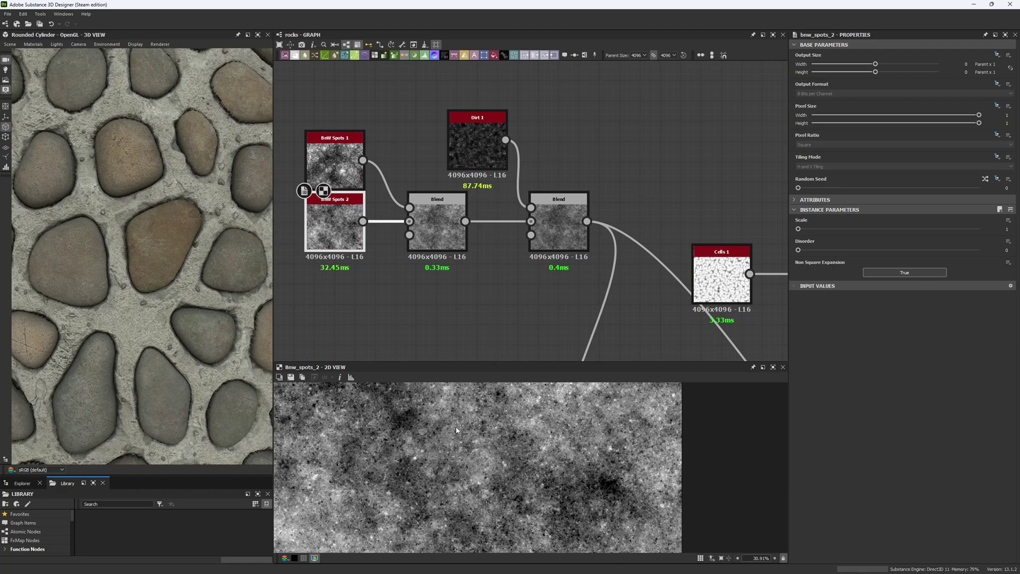
double_click(437, 226)
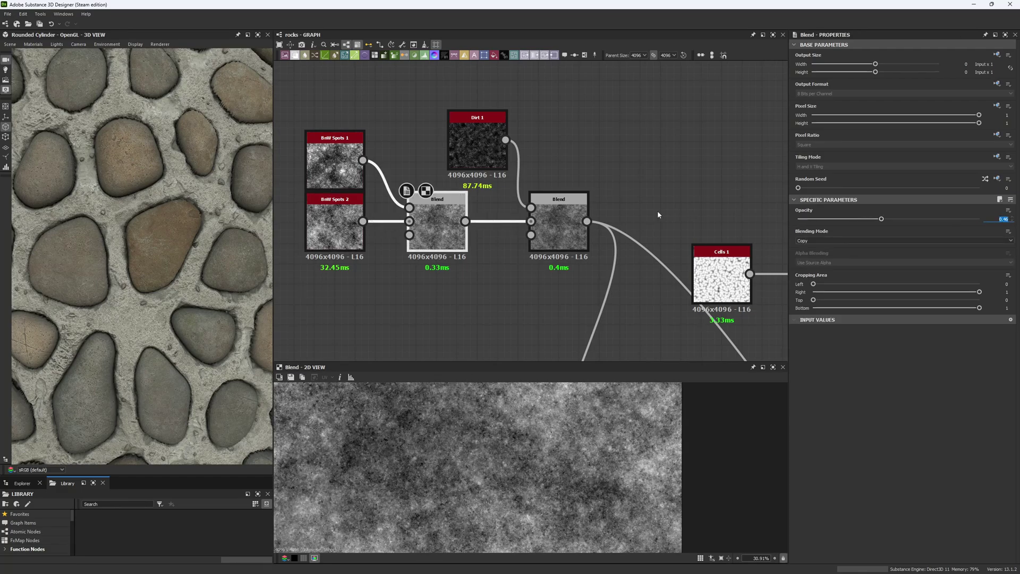
Examine the Opacity of the Copy Blend that adds Dirt 1, and the Dirt 1 node's pattern and Scale.
middle_click_drag(547, 212, 430, 210)
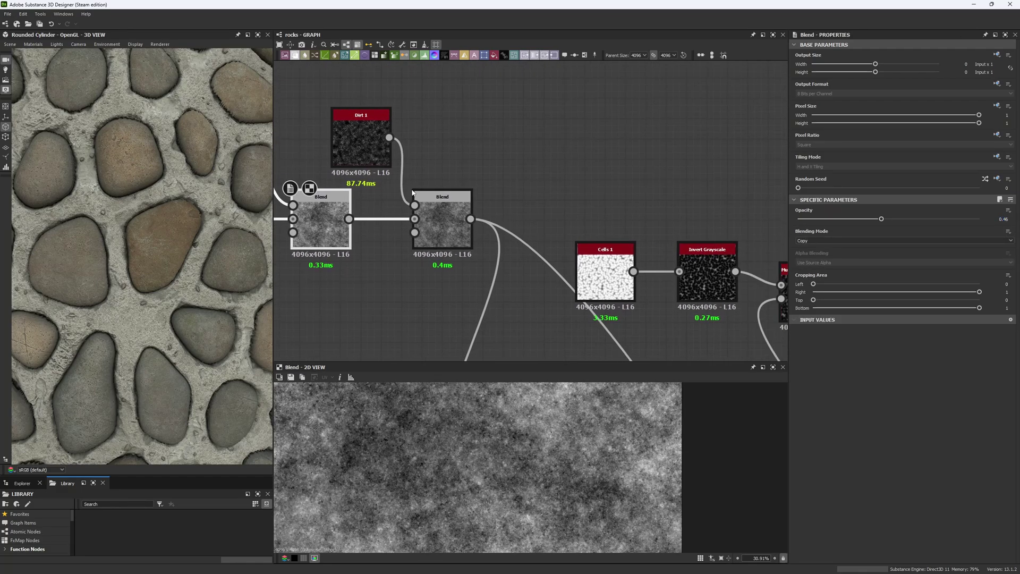
double_click(431, 211)
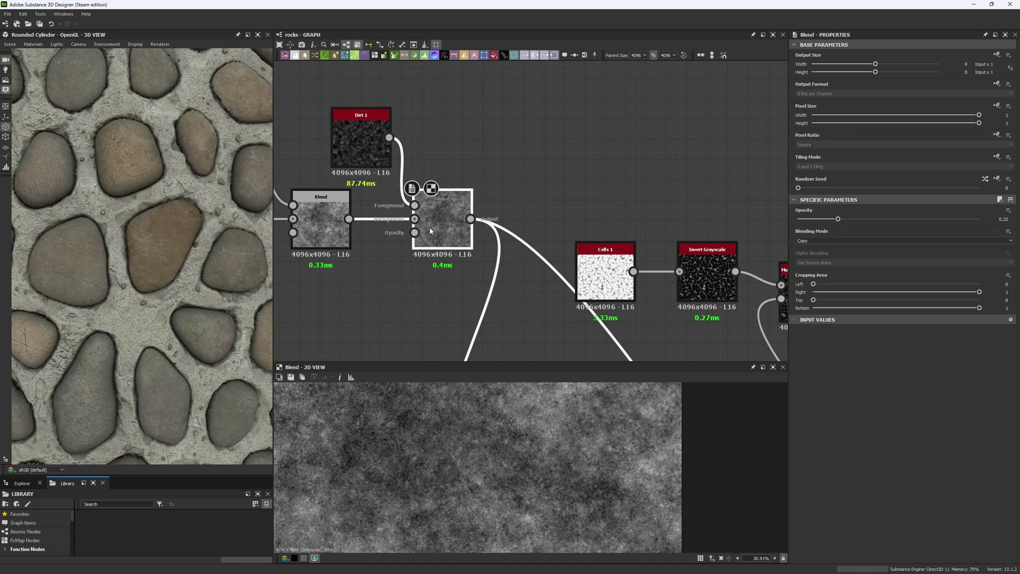
left_click(998, 218)
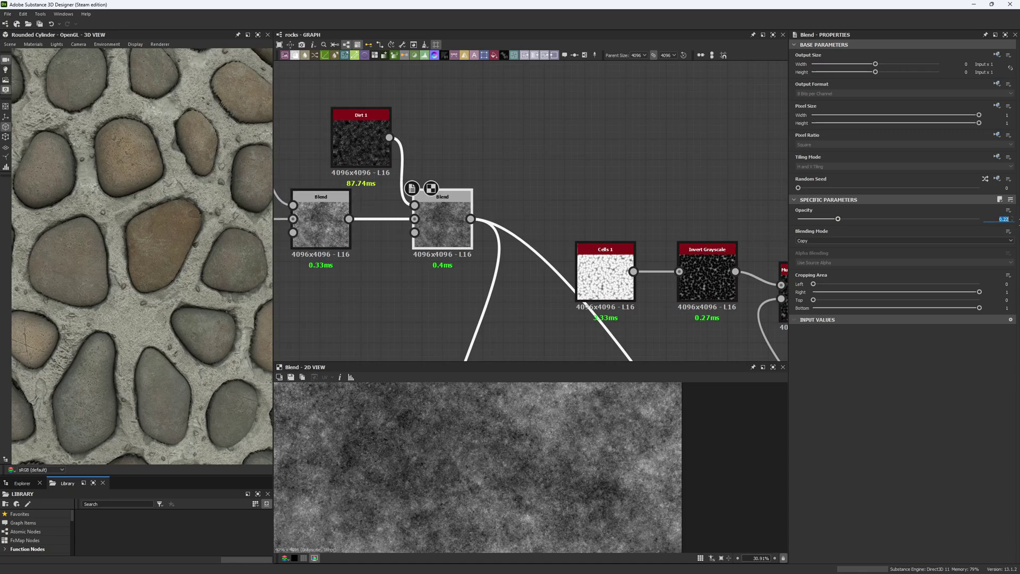
scroll(372, 146, "down", 5)
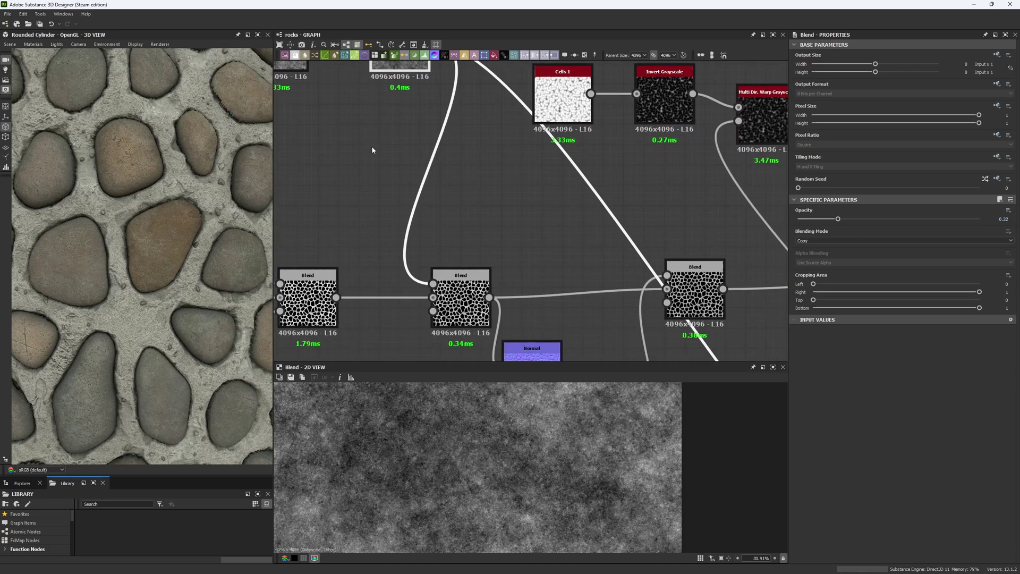
scroll(397, 182, "up", 6)
left_click(397, 182)
double_click(398, 182)
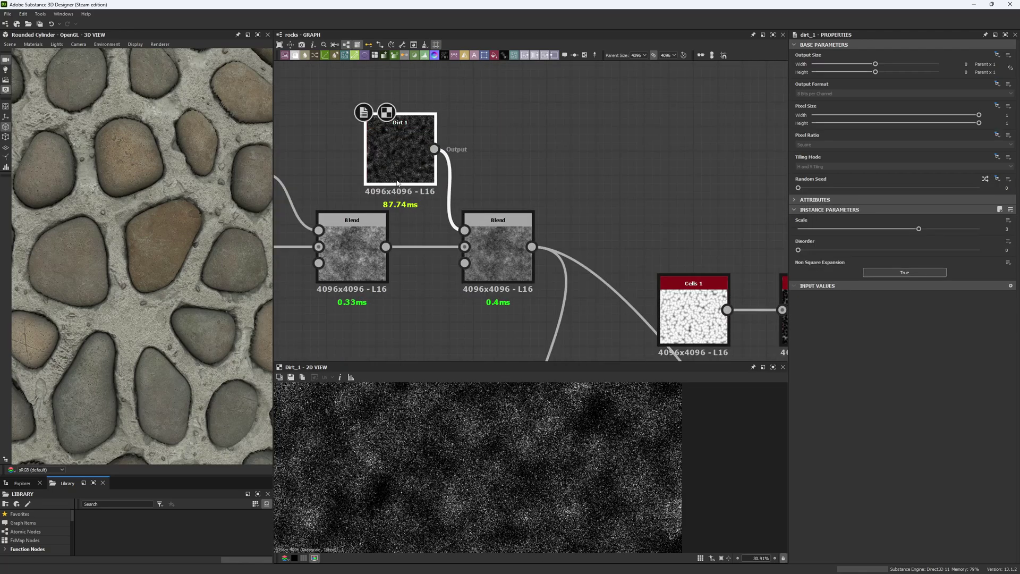
left_click(1006, 229)
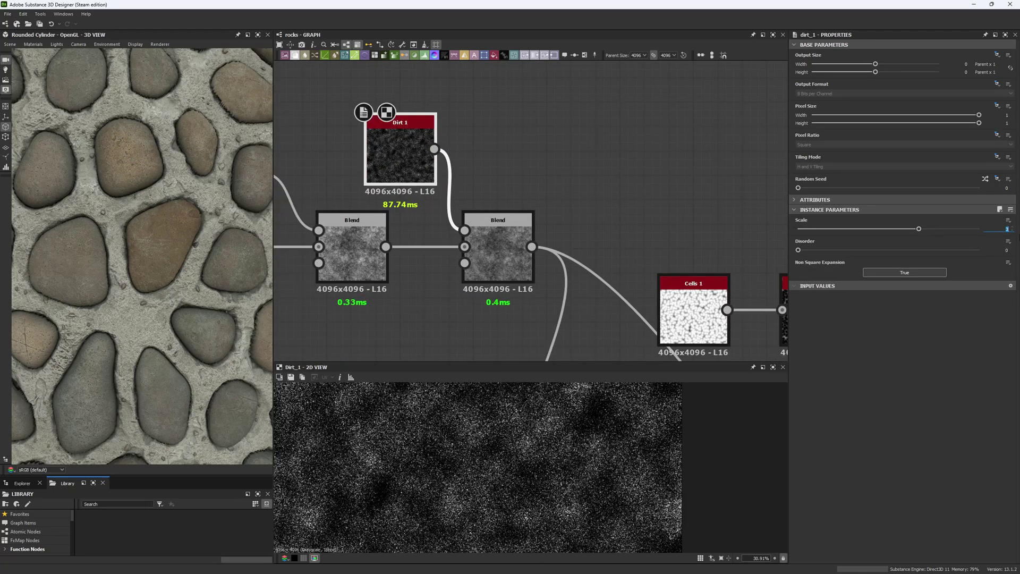
scroll(482, 207, "down", 3)
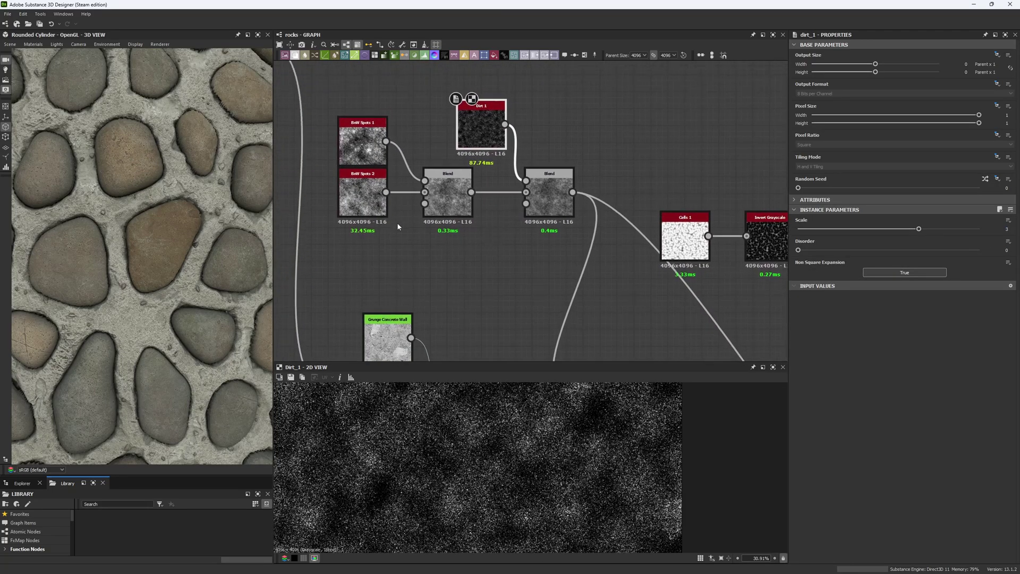
Preview BnW Spots 2, BnW Spots 1 and the combined spots-and-dirt Blend in turn.
double_click(340, 206)
double_click(355, 153)
middle_click_drag(408, 225, 277, 164)
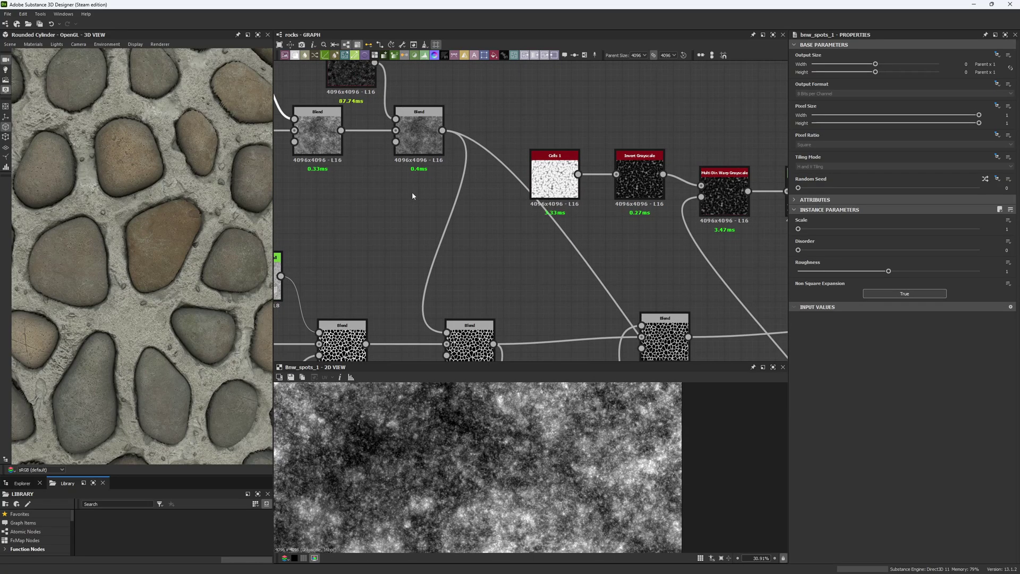
middle_click_drag(412, 192, 461, 195)
double_click(467, 133)
scroll(480, 149, "down", 3)
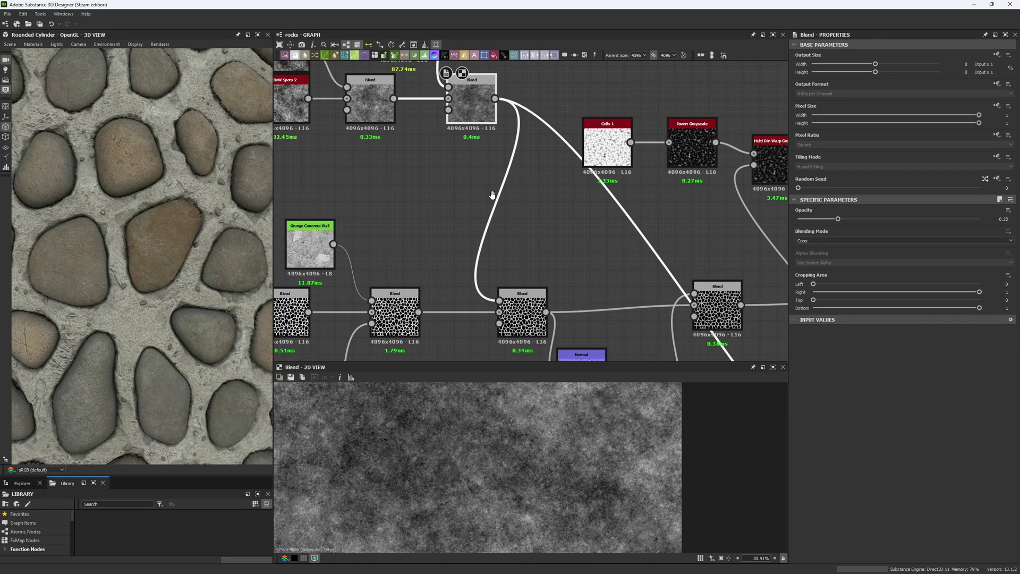
Try an Opacity of 0.57 on the Multiply Blend fed by the spots-and-dirt mix, check the mortar close-up, and undo it.
scroll(480, 149, "up", 3)
middle_click_drag(473, 237, 487, 128)
double_click(528, 239)
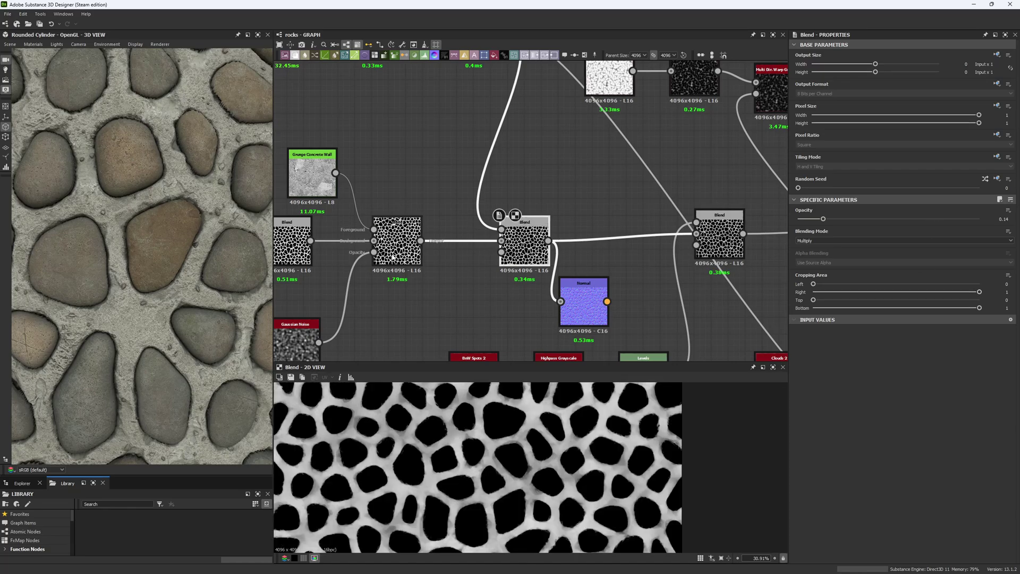
scroll(179, 202, "up", 4)
middle_click_drag(183, 287, 190, 222)
right_click_drag(189, 222, 217, 234, "ctrl+shift")
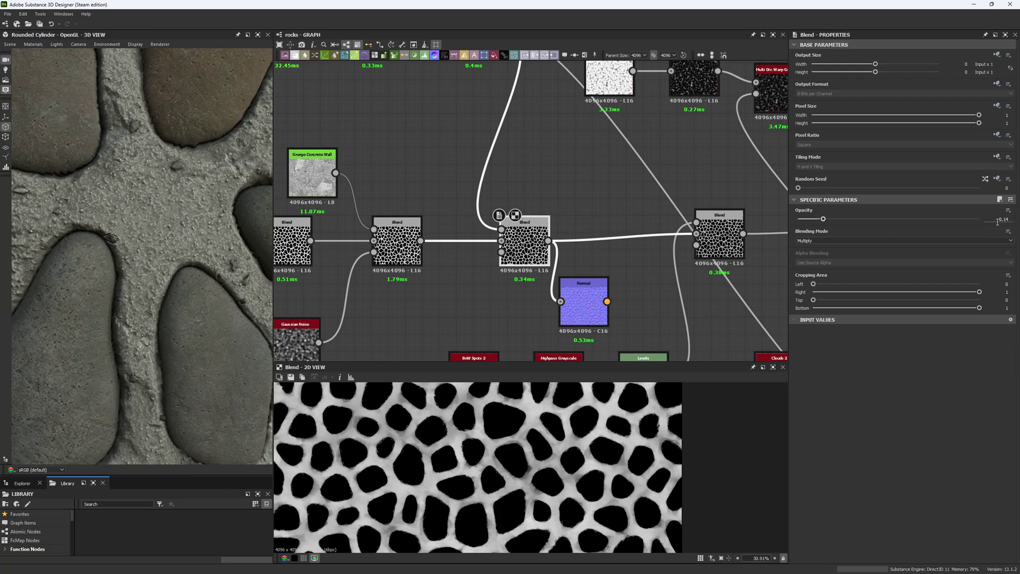
left_click(901, 219)
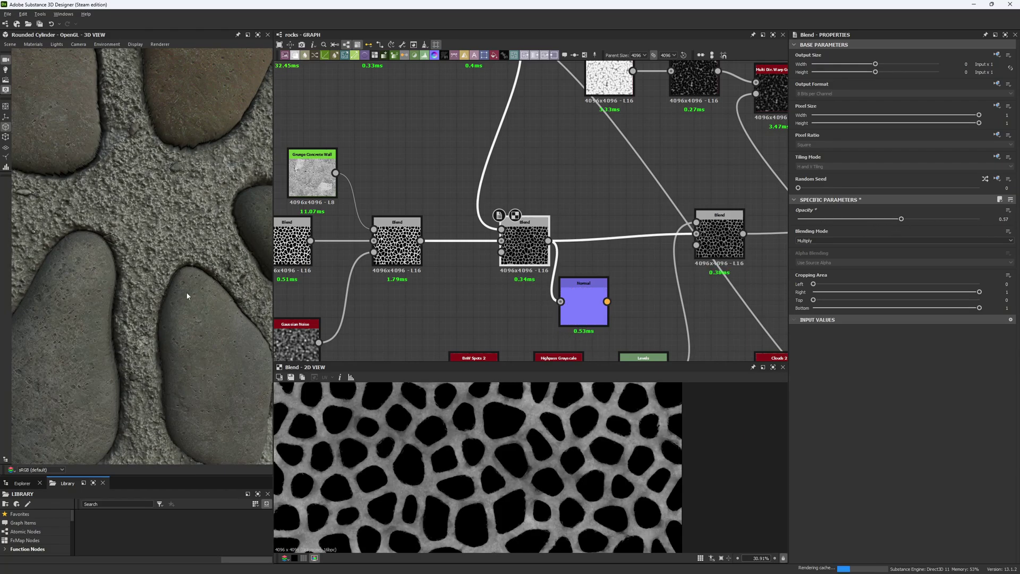
scroll(127, 222, "down", 5)
key("ctrl+z")
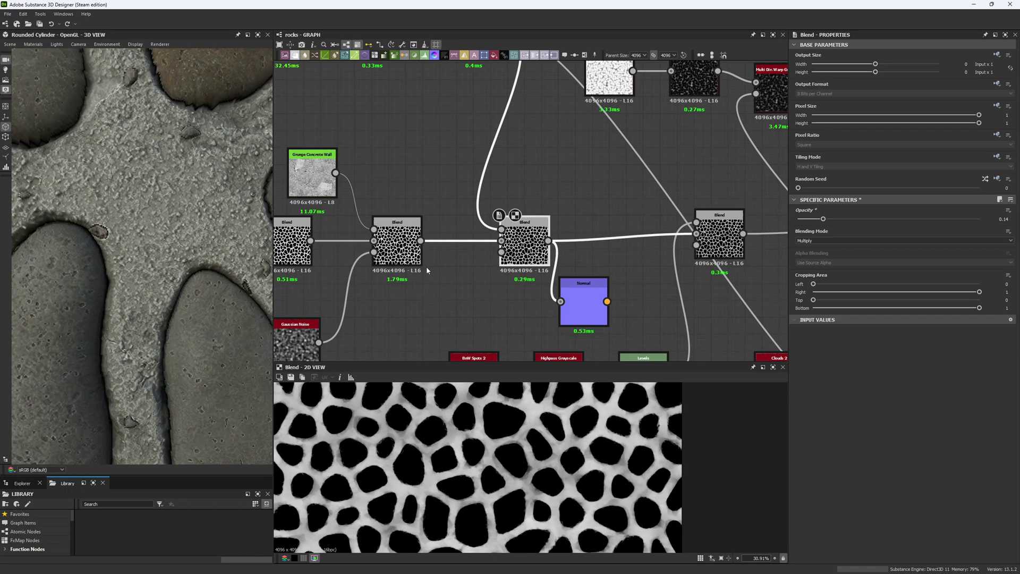
Move the Normal node beneath the Copy Blend fed by Levels and connect that Blend's output to it.
middle_click_drag(507, 277, 304, 237)
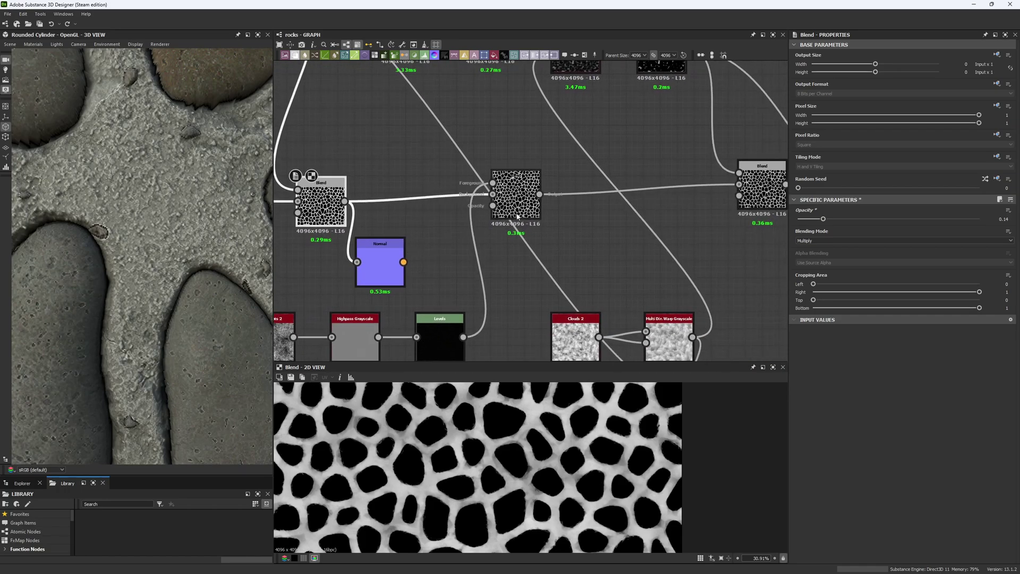
left_click(517, 215)
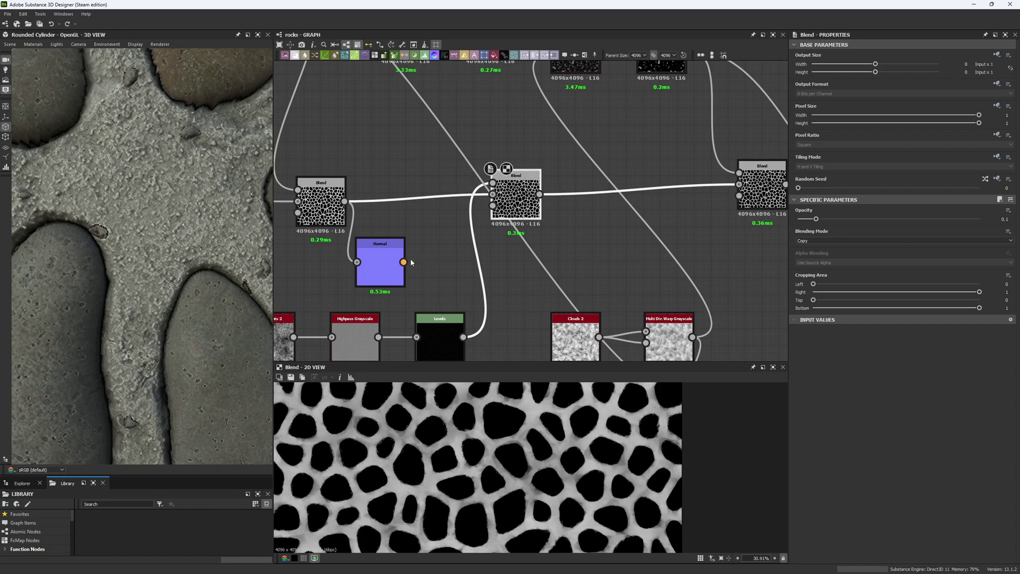
left_click_drag(373, 257, 559, 248)
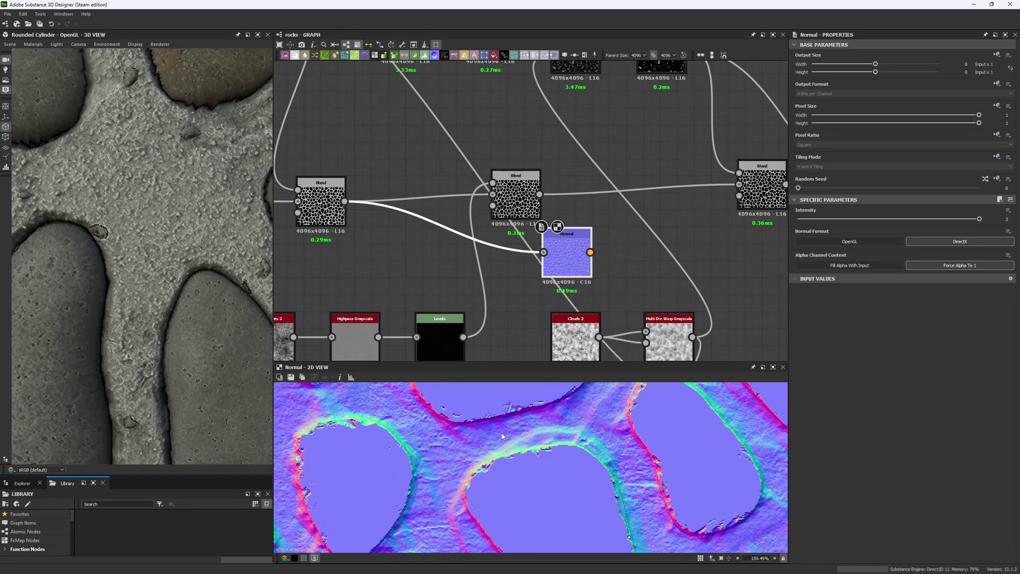
left_click_drag(539, 194, 552, 254)
Preview the BnW Spots 2 node feeding the Highpass Grayscale, and examine the Highpass result and Radius up close.
middle_click_drag(471, 316, 551, 241)
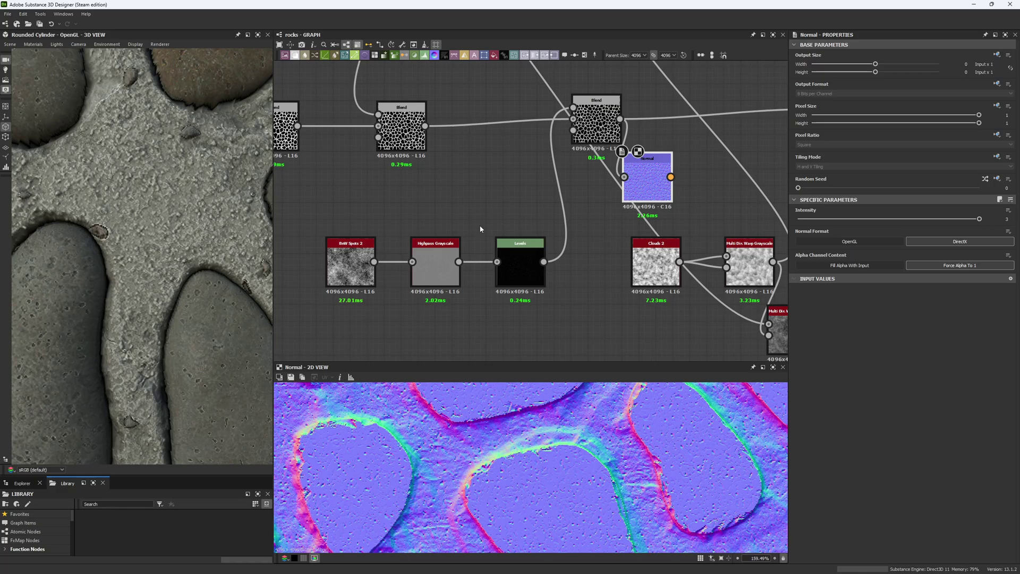
middle_click_drag(412, 215, 417, 186)
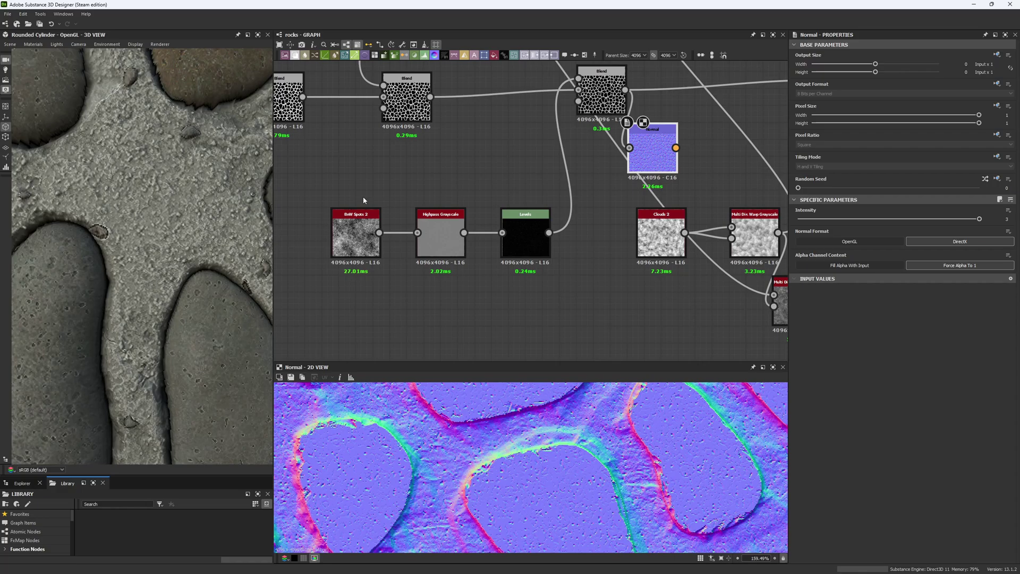
double_click(355, 233)
scroll(397, 463, "down", 5)
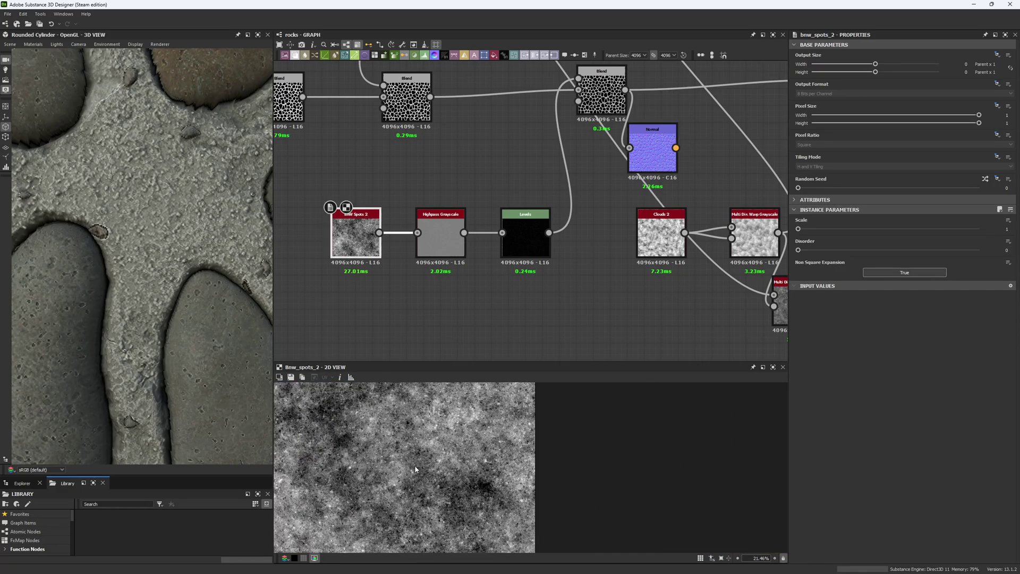
middle_click_drag(418, 462, 519, 418)
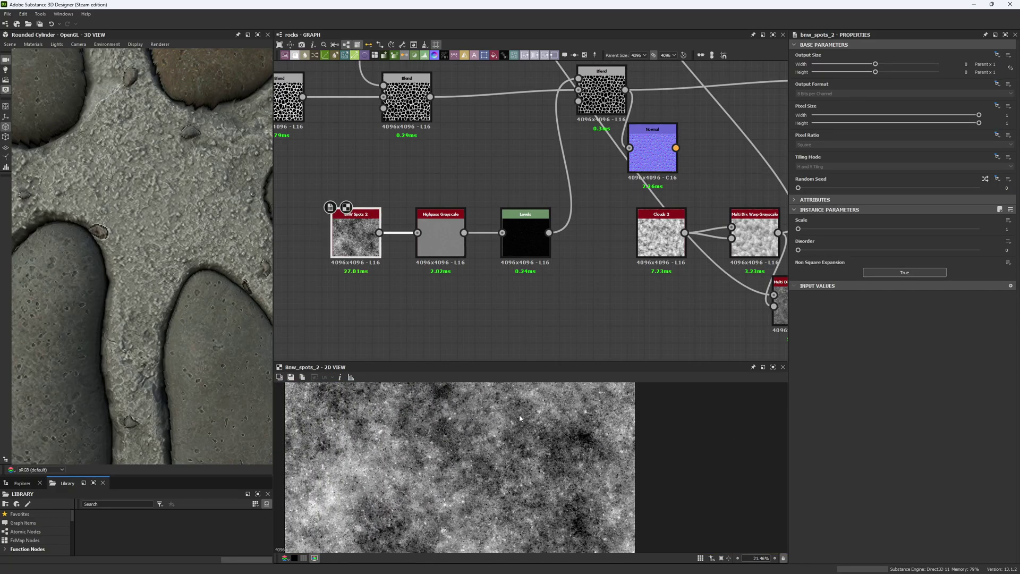
double_click(446, 238)
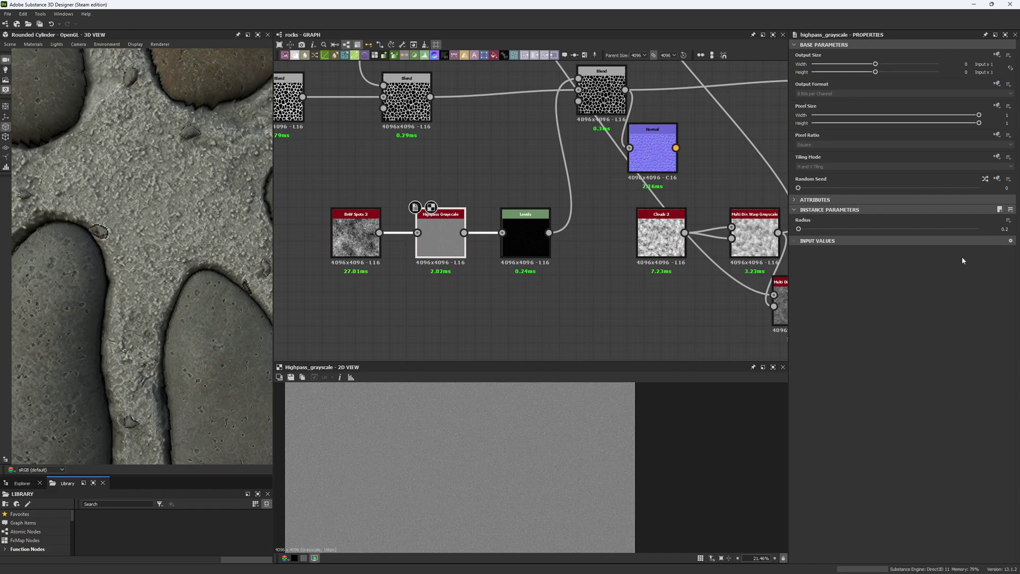
scroll(478, 464, "up", 10)
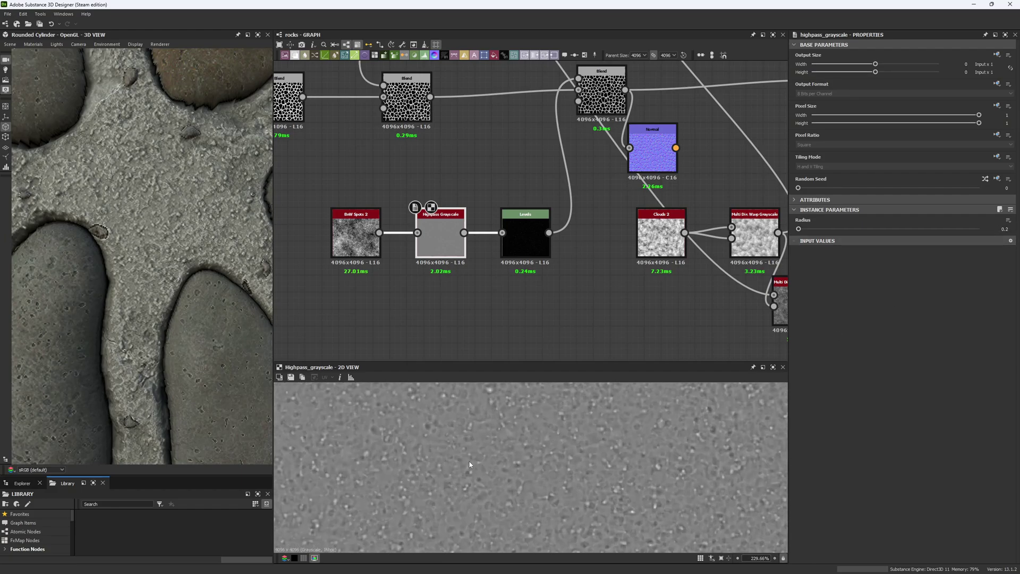
Try a second Levels node on the Highpass Grayscale output with its black level raised past the histogram peak, and delete it.
double_click(524, 236)
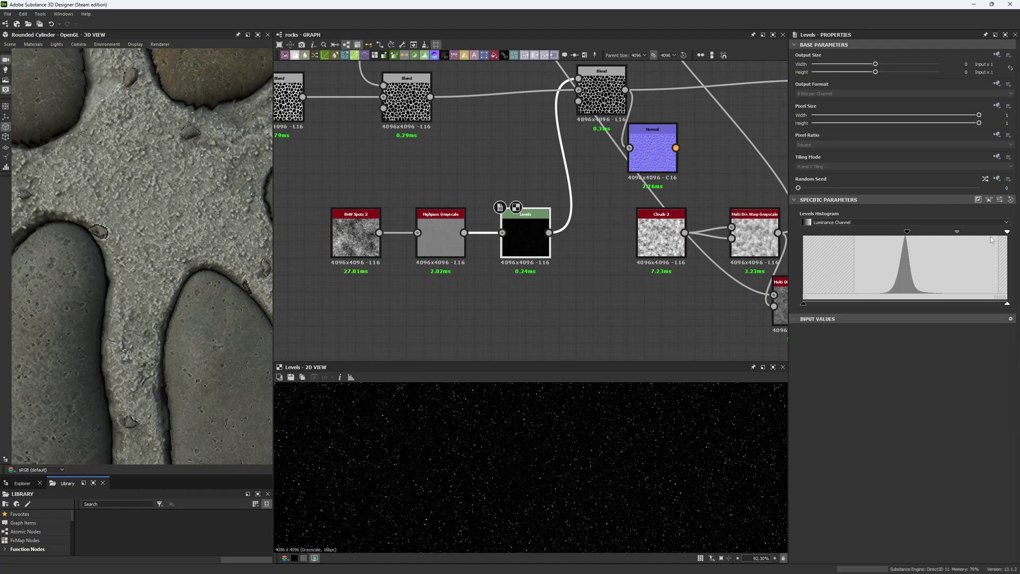
middle_click_drag(494, 339, 471, 292)
left_click_drag(441, 187, 456, 264)
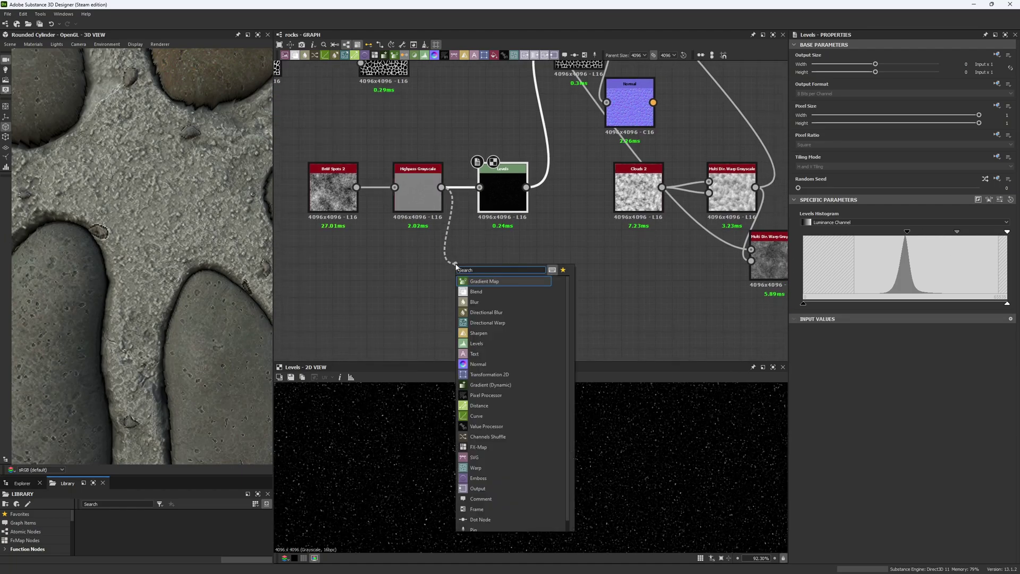
key("Return")
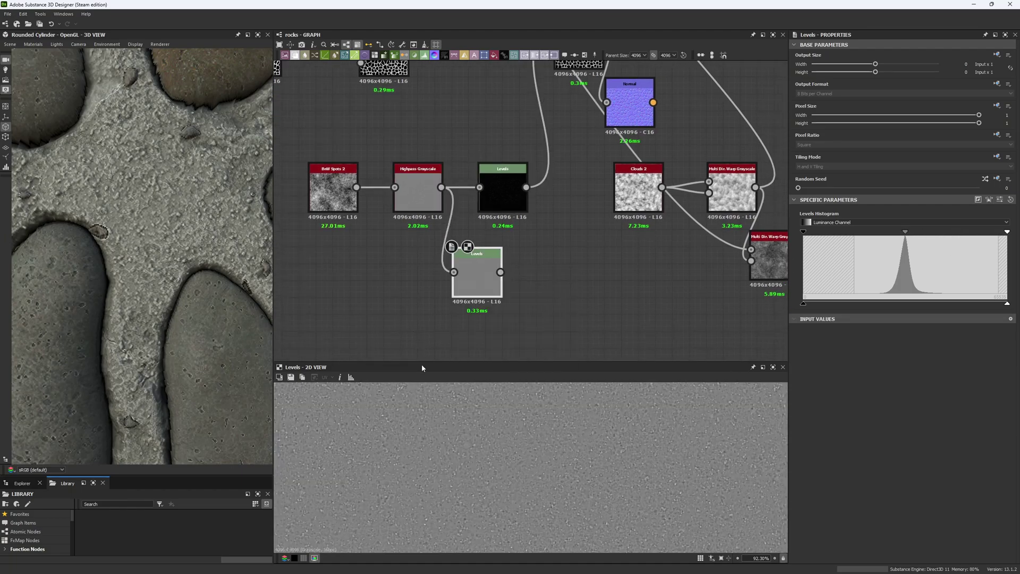
scroll(446, 439, "up", 5)
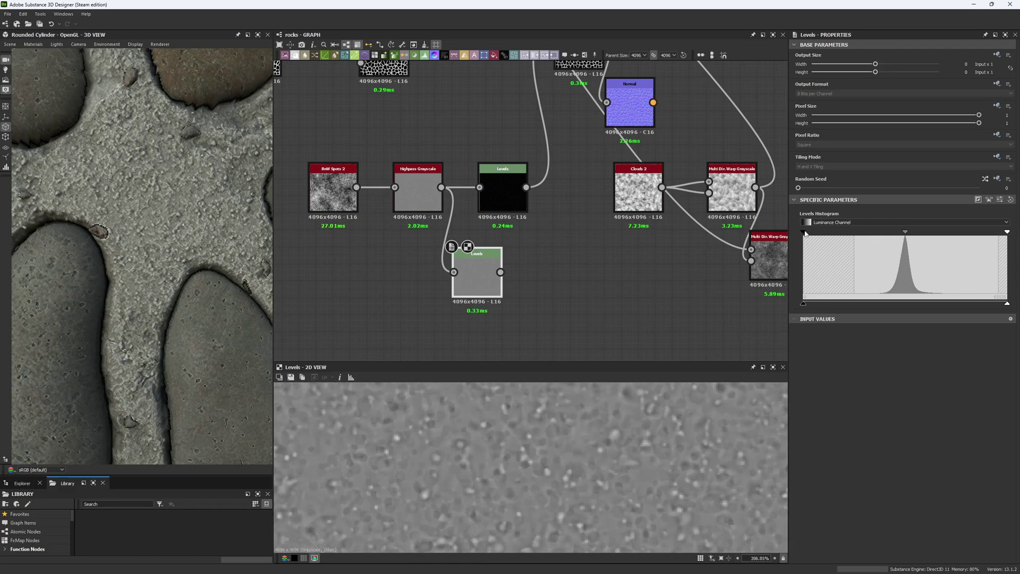
left_click_drag(804, 233, 959, 234)
scroll(668, 420, "down", 4)
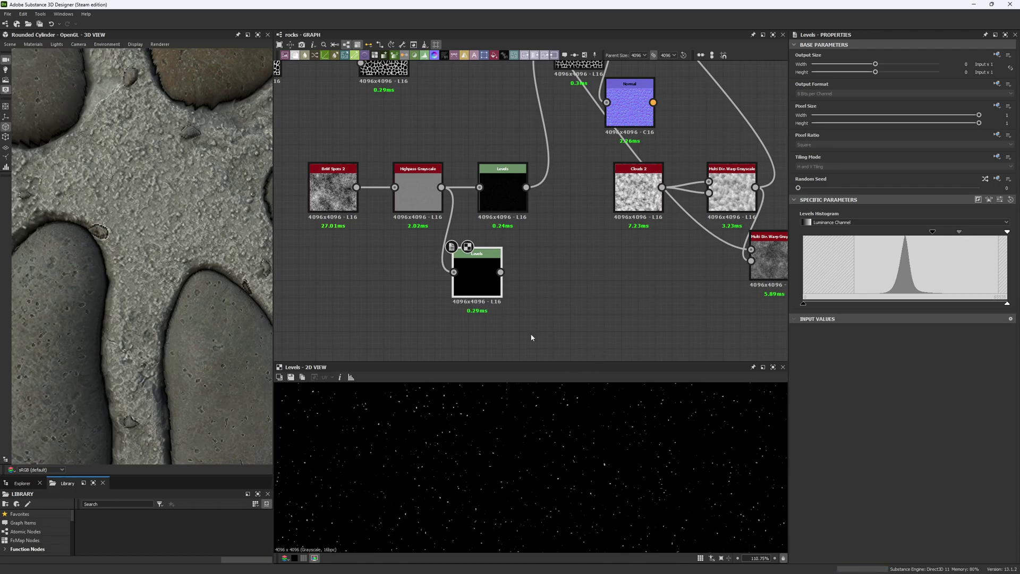
key("Delete")
Move the Normal node beneath the Blend fed by the Cells 1 chain, connect that Blend's output to it, and preview the normals.
middle_click_drag(691, 110, 503, 262)
scroll(503, 261, "down", 1)
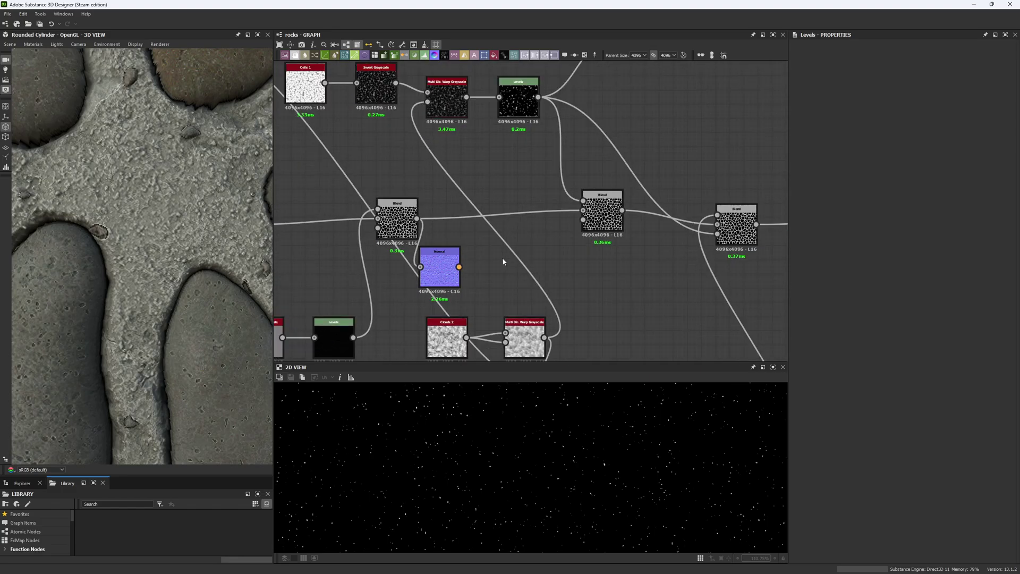
scroll(503, 262, "down", 1)
left_click_drag(428, 249, 582, 252)
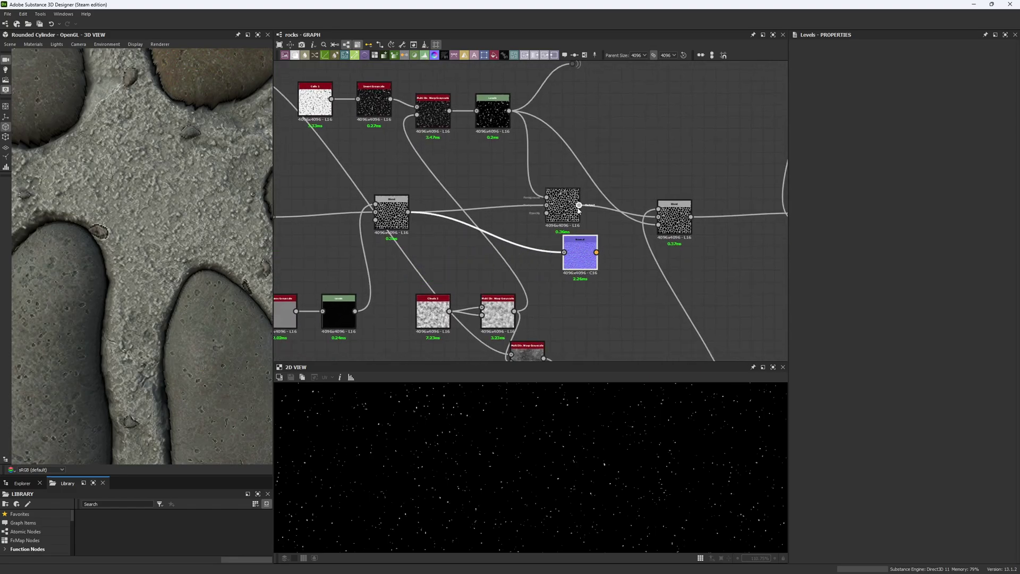
left_click_drag(579, 206, 564, 252)
double_click(580, 254)
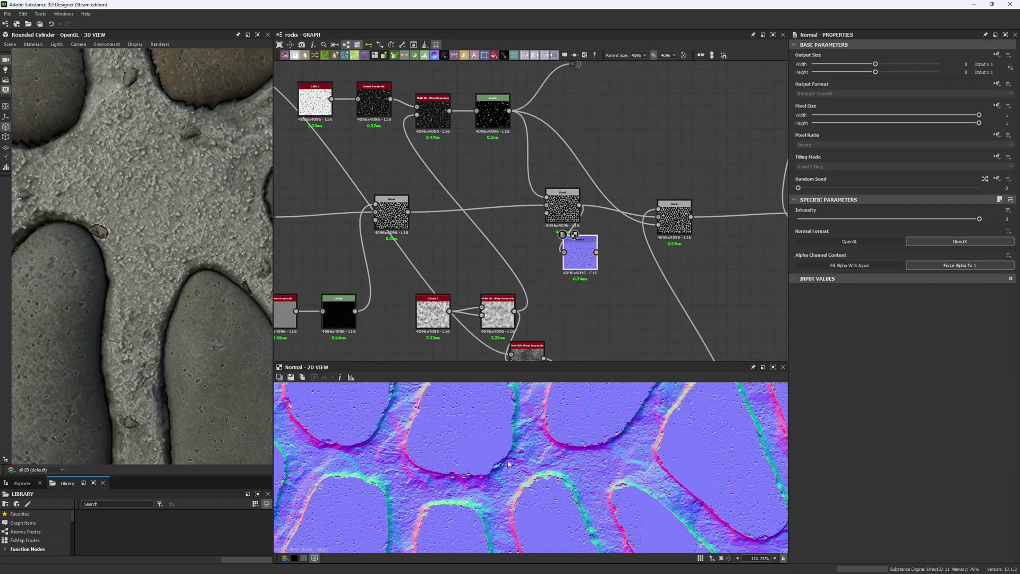
scroll(509, 463, "down", 2)
Move the Cells 1, Invert Grayscale, Multi Dir. Warp Grayscale and Levels nodes up level with the Concrete_Broken_Mask portal.
middle_click_drag(379, 138, 435, 229)
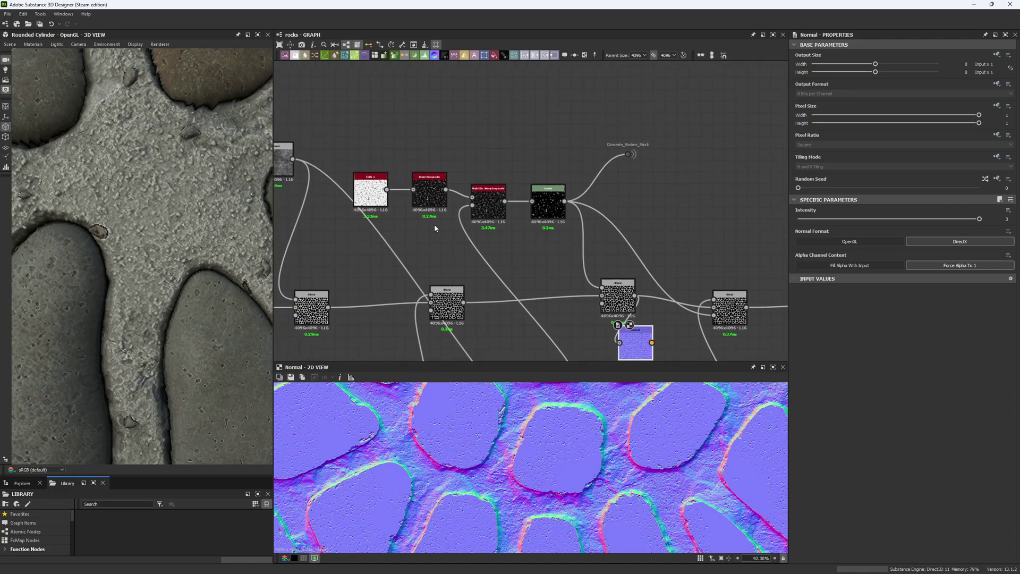
left_click_drag(384, 141, 559, 152)
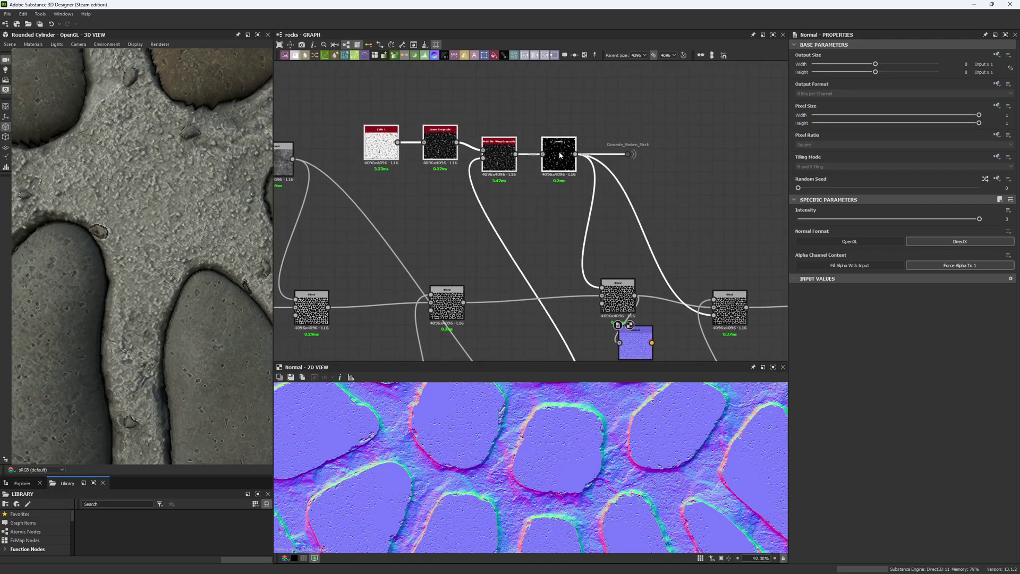
scroll(542, 196, "down", 3)
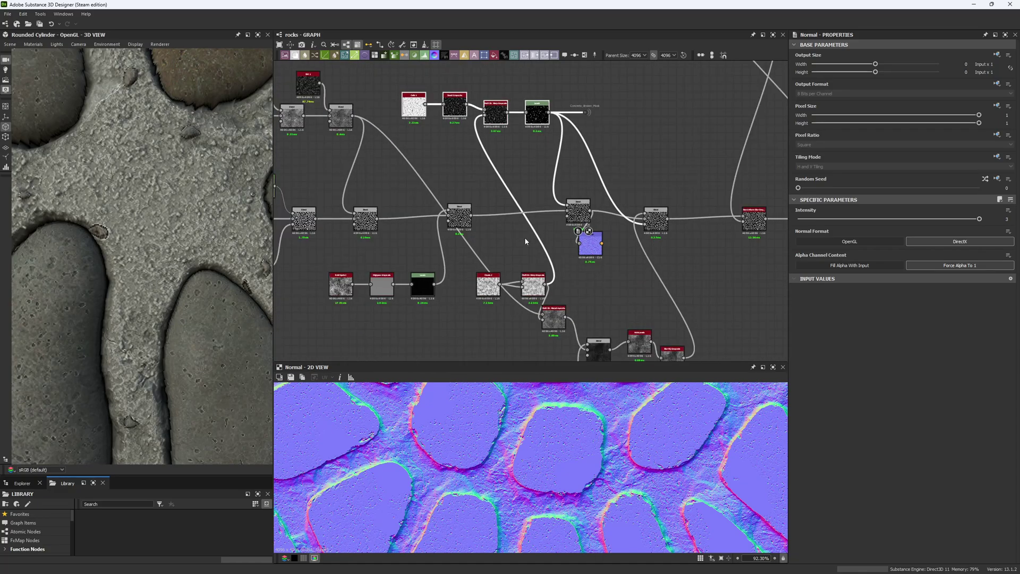
scroll(533, 293, "up", 3)
scroll(533, 292, "down", 4)
middle_click_drag(502, 244, 503, 271)
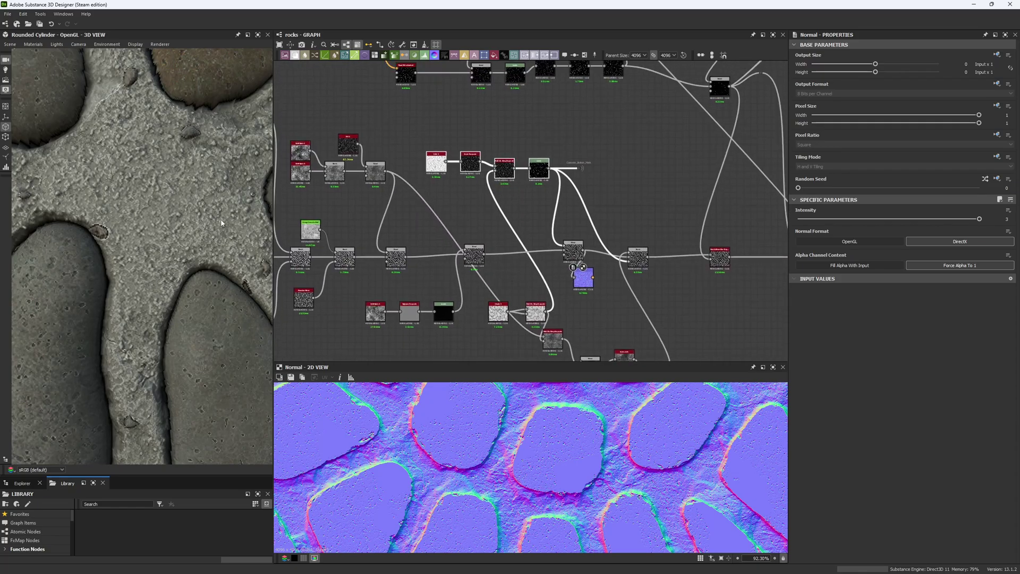
Examine the broken concrete detail in the mortar between several stones on the 3D model.
scroll(221, 224, "down", 5)
scroll(176, 237, "up", 6)
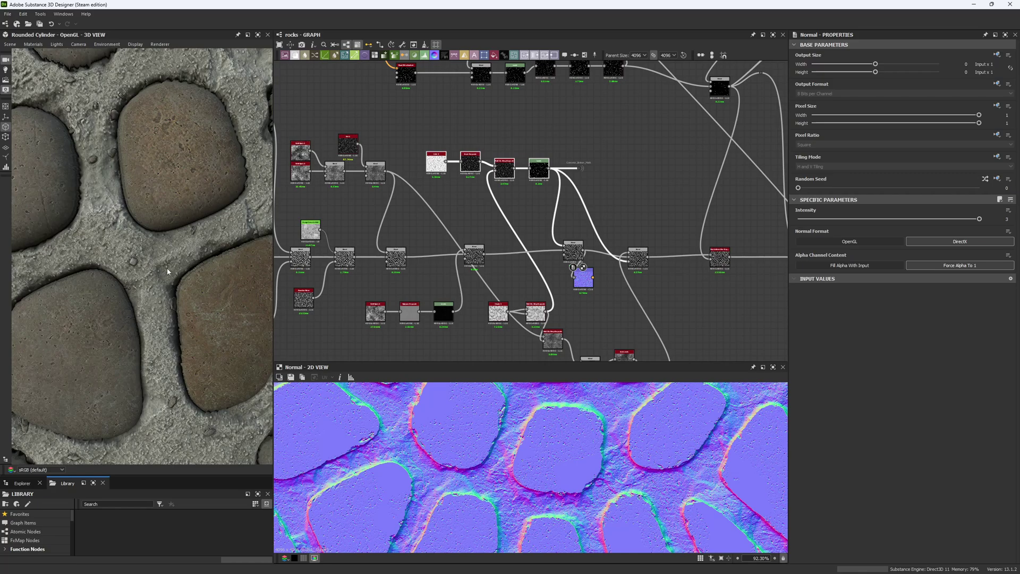
scroll(96, 181, "down", 5)
left_click_drag(164, 201, 168, 232)
scroll(168, 235, "up", 6)
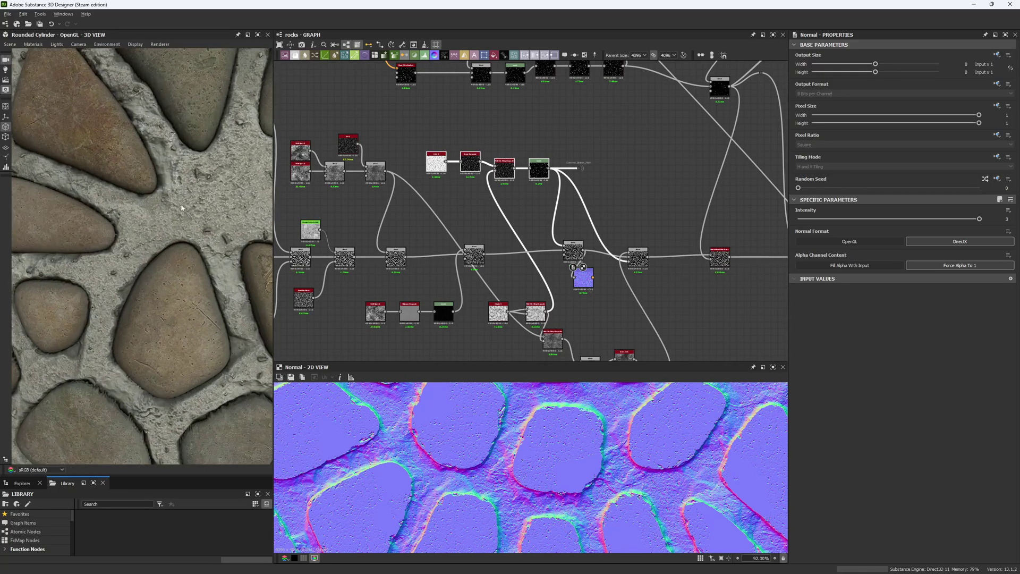
left_click_drag(193, 175, 203, 209)
Preview the Cells 1 node and its Invert Grayscale node, and examine the inverted cell pattern up close.
middle_click_drag(469, 215, 430, 190)
scroll(431, 153, "up", 5)
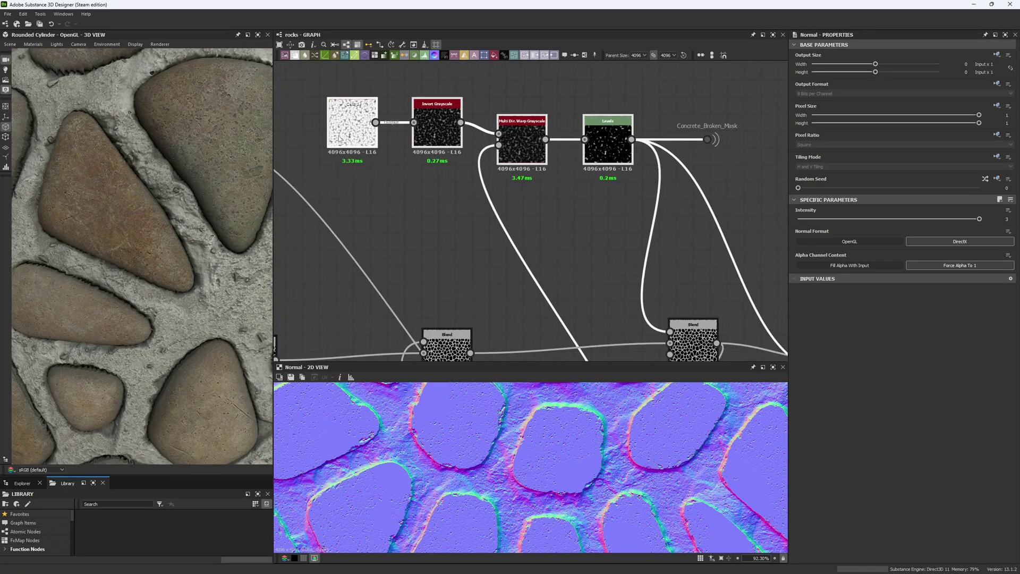
double_click(351, 124)
left_click(429, 137)
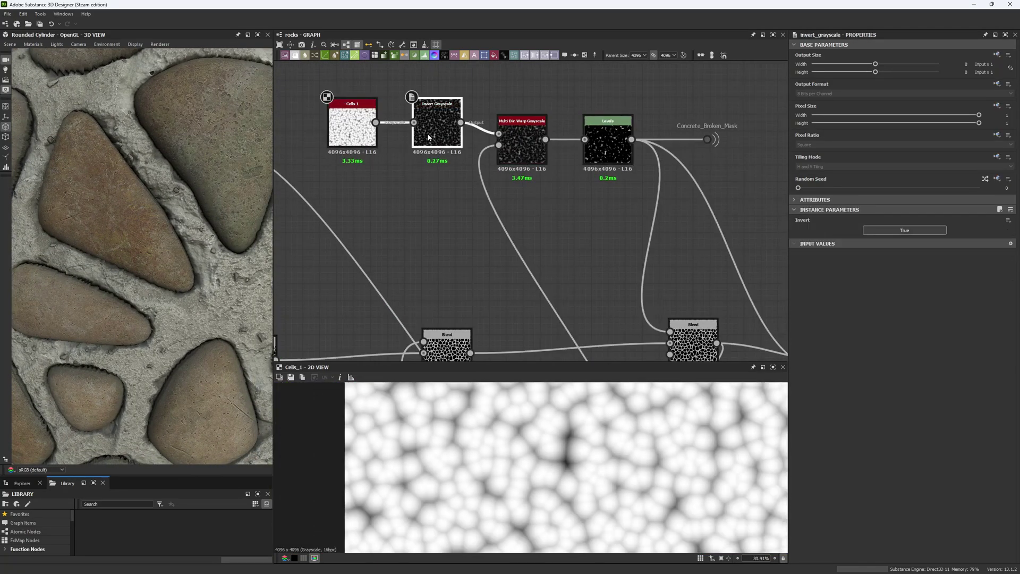
double_click(428, 128)
scroll(534, 423, "up", 3)
middle_click_drag(534, 423, 489, 409)
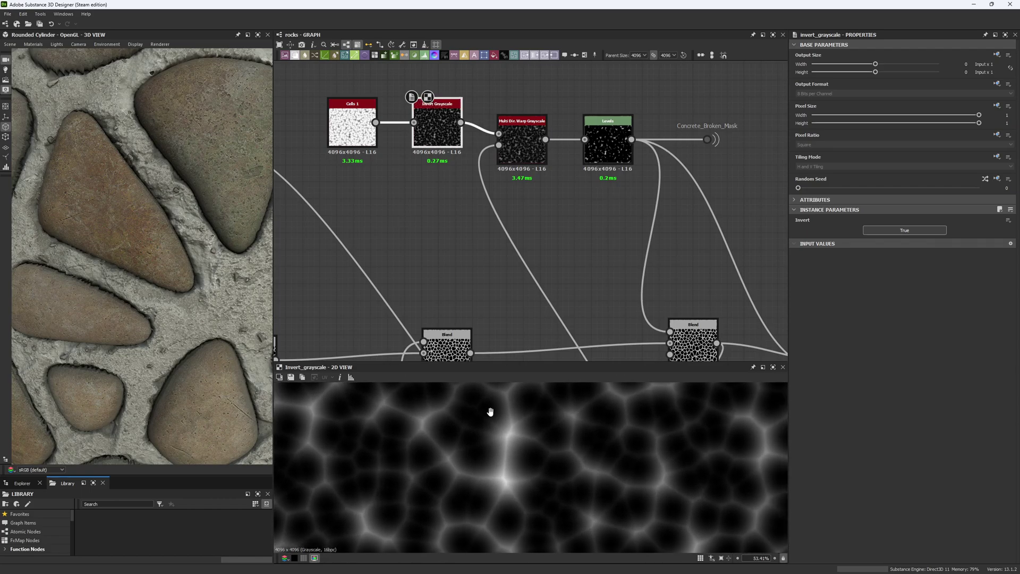
Preview the Multi Dir. Warp Grayscale after the inverted cells and trace its intensity input to the warped Clouds 2 noise.
middle_click_drag(484, 232, 408, 218)
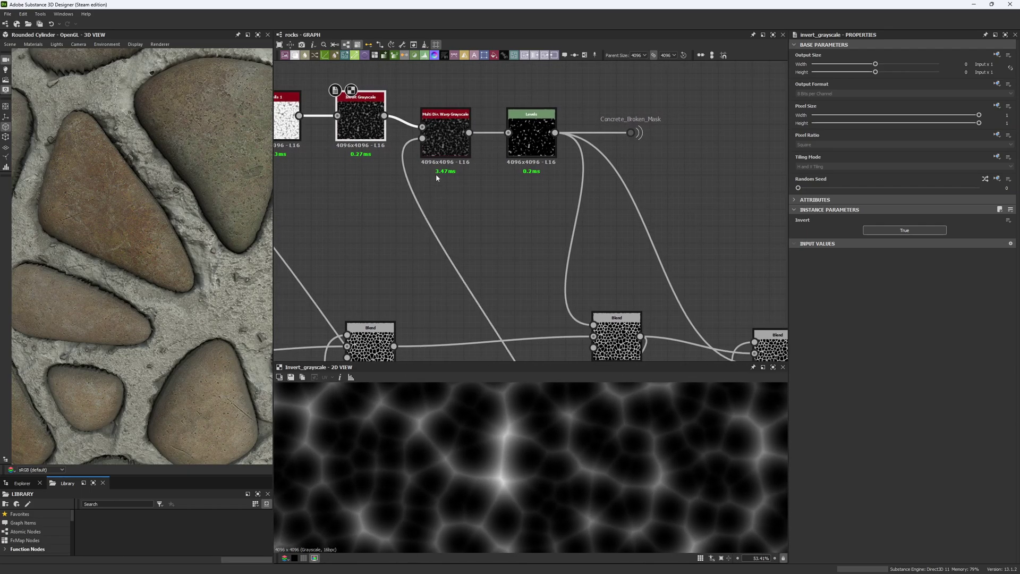
double_click(443, 141)
middle_click_drag(483, 257, 453, 164)
scroll(481, 250, "down", 4)
scroll(463, 257, "up", 6)
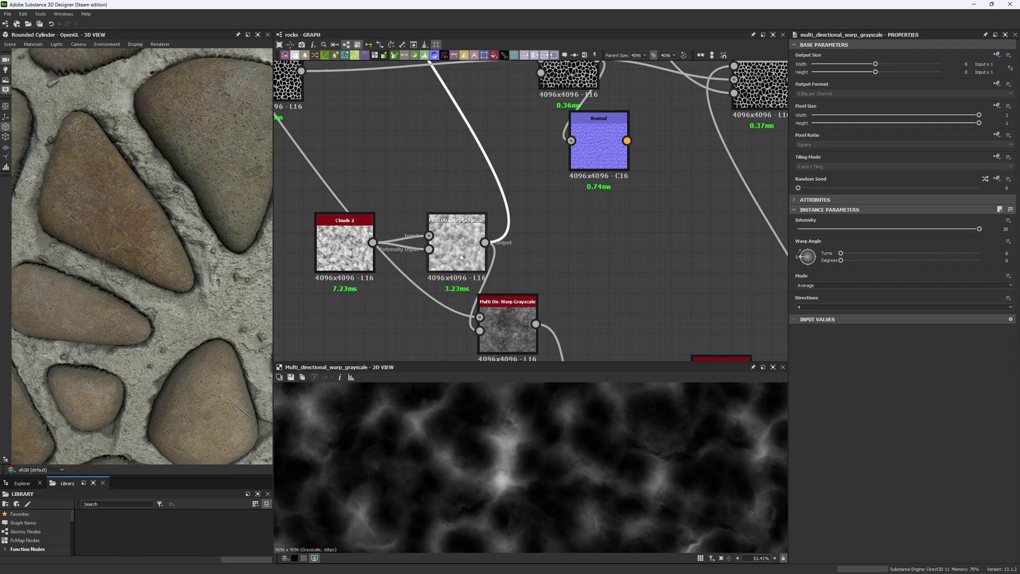
left_click_drag(334, 168, 440, 215)
scroll(440, 217, "down", 8)
scroll(439, 216, "up", 8)
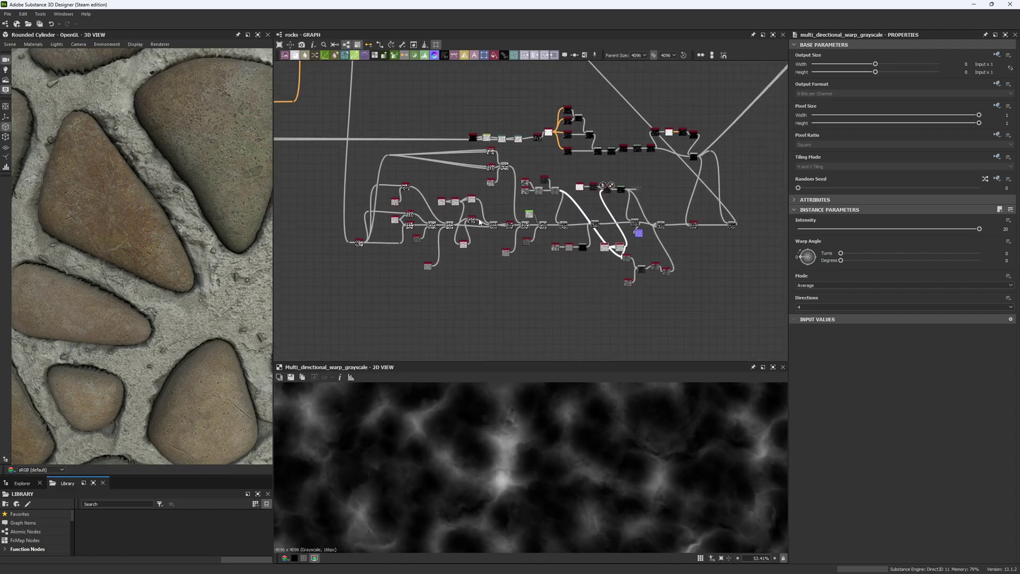
scroll(460, 209, "down", 4)
scroll(437, 156, "up", 2)
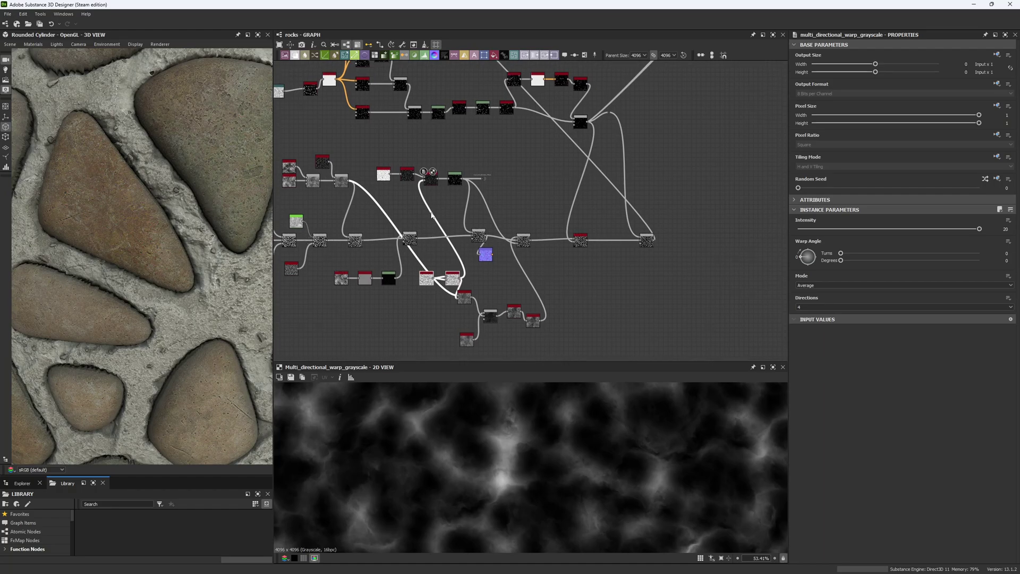
Preview the Levels node of the broken-concrete mask, the Blend and the Normal node in turn.
double_click(486, 152)
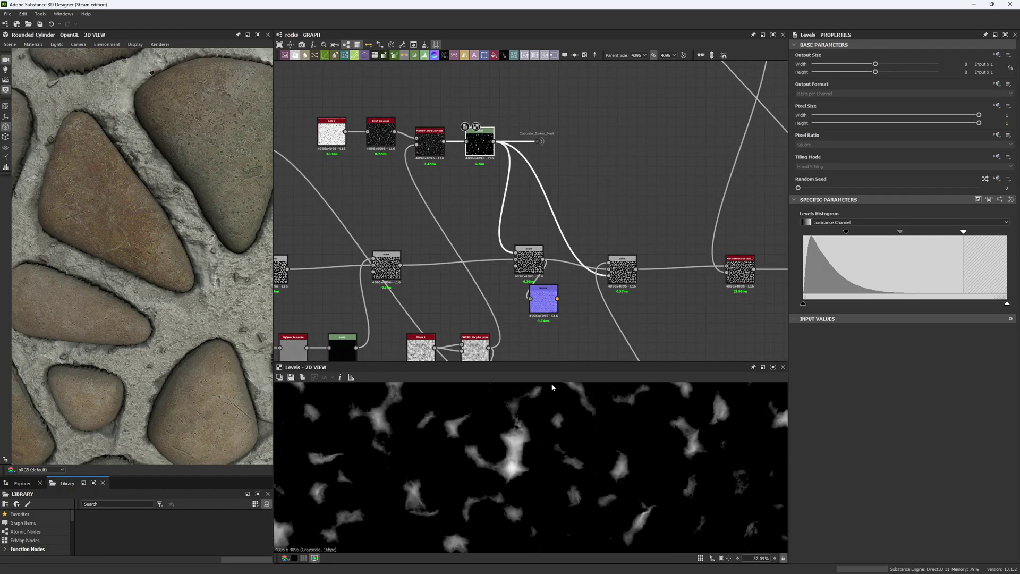
double_click(529, 260)
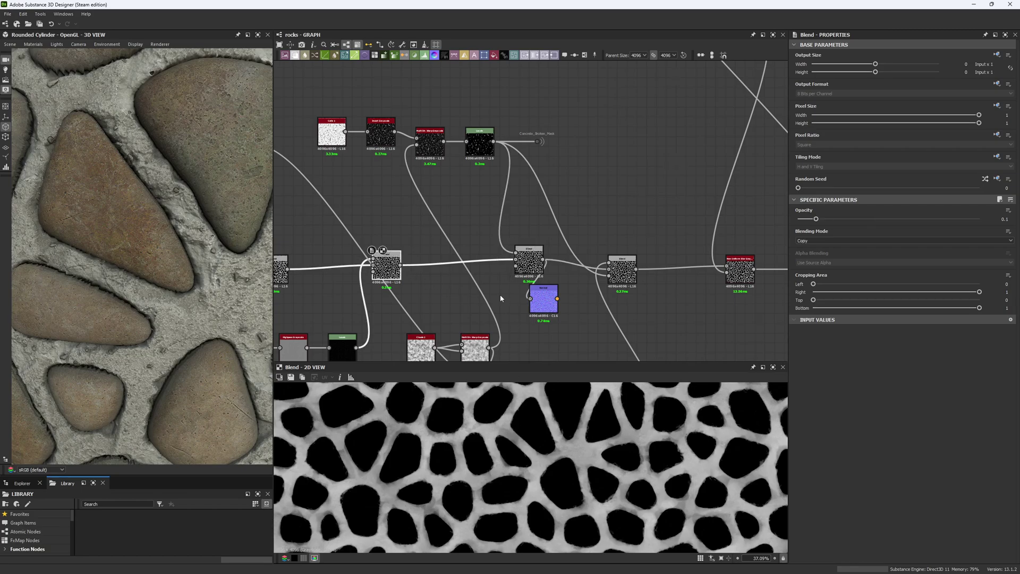
double_click(543, 298)
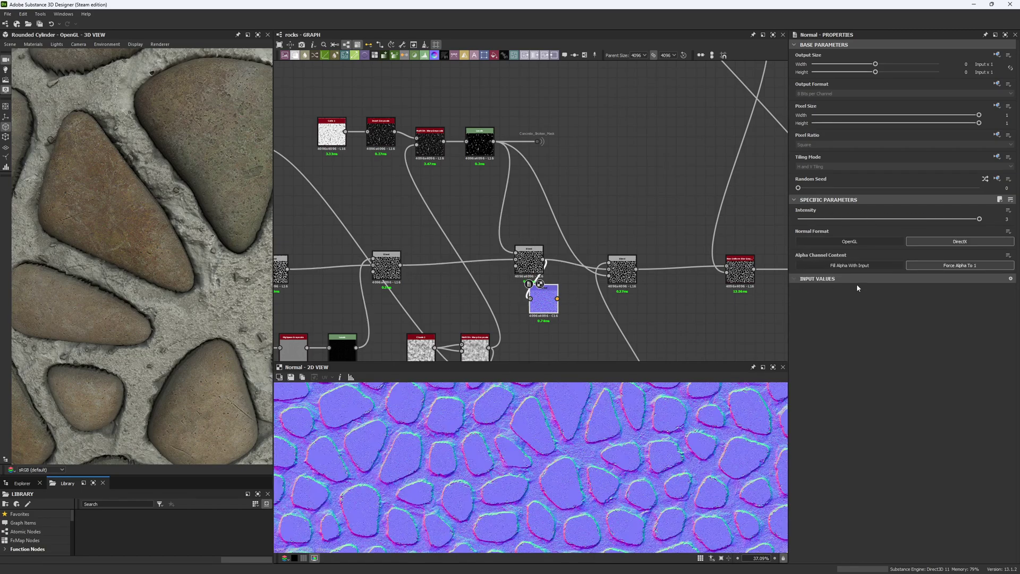
Try the OpenGL format on the Normal node, check the relief up close, and switch back to DirectX.
left_click(824, 244)
scroll(542, 405, "up", 5)
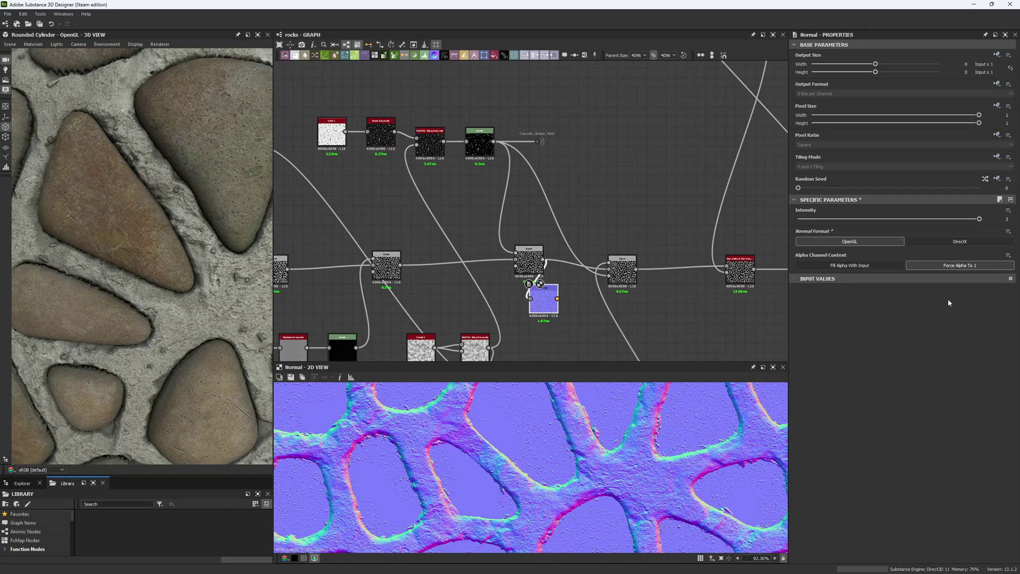
left_click(951, 243)
Move the lower Multi Dir. Warp Grayscale node further down, in line with the Blend it feeds.
middle_click_drag(562, 307, 485, 280)
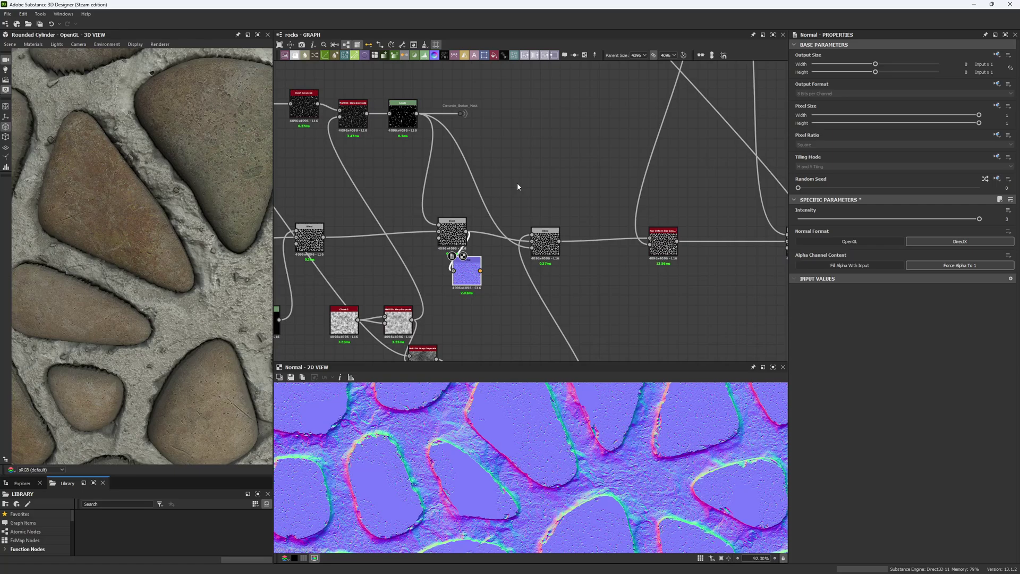
middle_click_drag(526, 282, 495, 194)
scroll(495, 195, "down", 3)
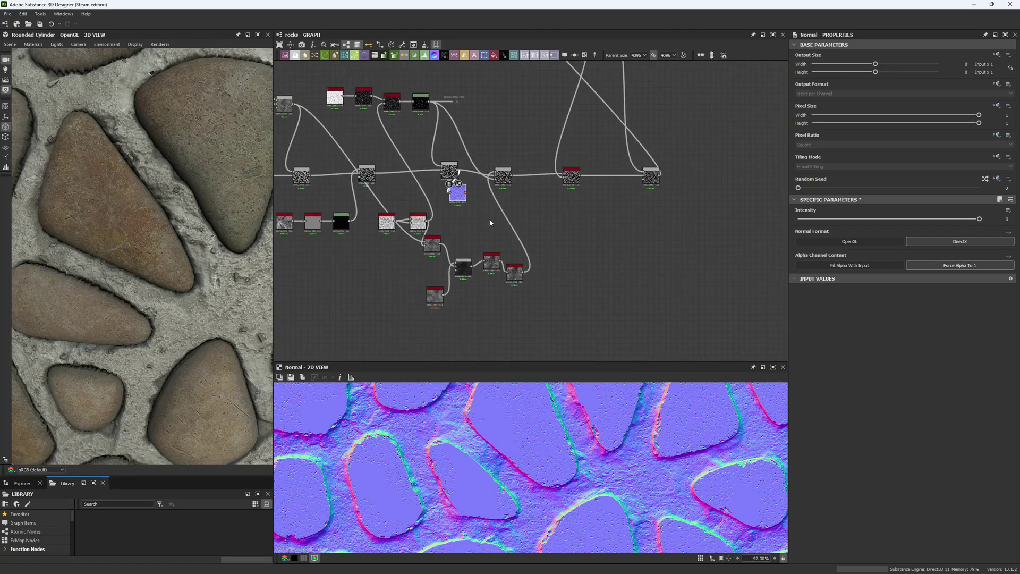
scroll(496, 194, "up", 2)
left_click_drag(411, 264, 407, 296)
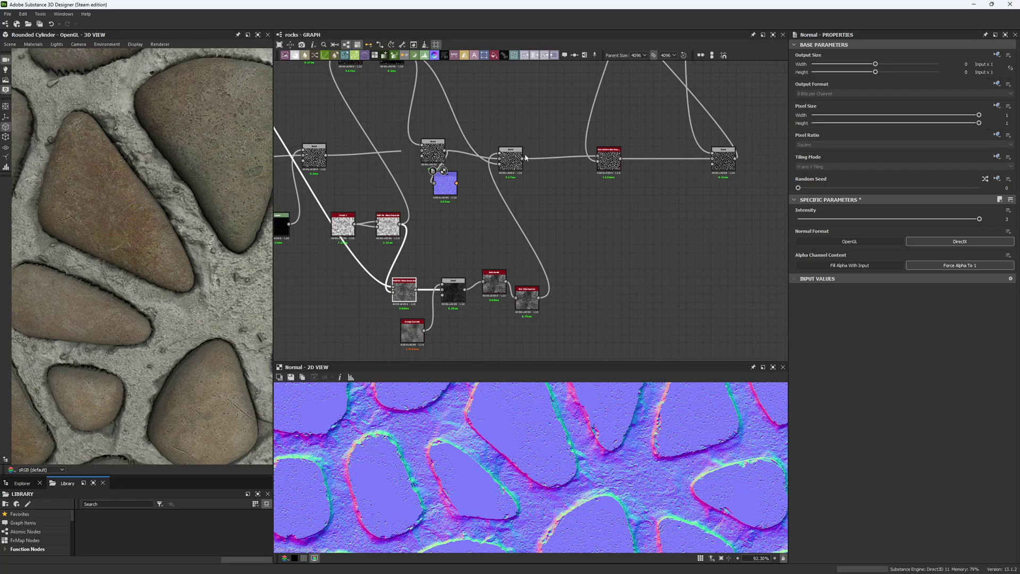
Try bypassing the Blend fed by Blur HQ Grayscale by rerouting its outgoing link to the preceding Blend, check the mortar, and undo it.
left_click_drag(523, 159, 445, 151, "shift")
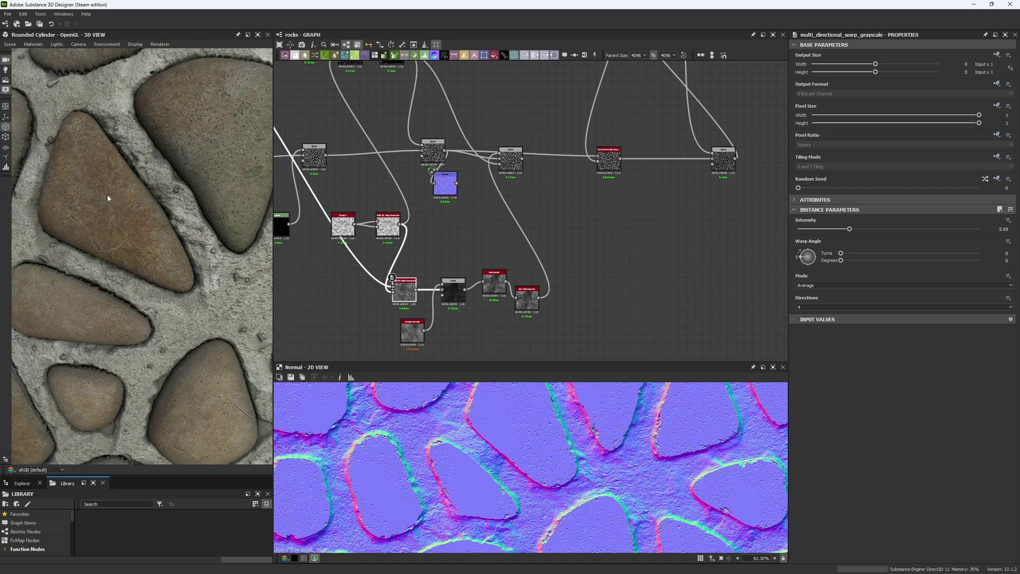
left_click_drag(123, 243, 110, 259, "alt")
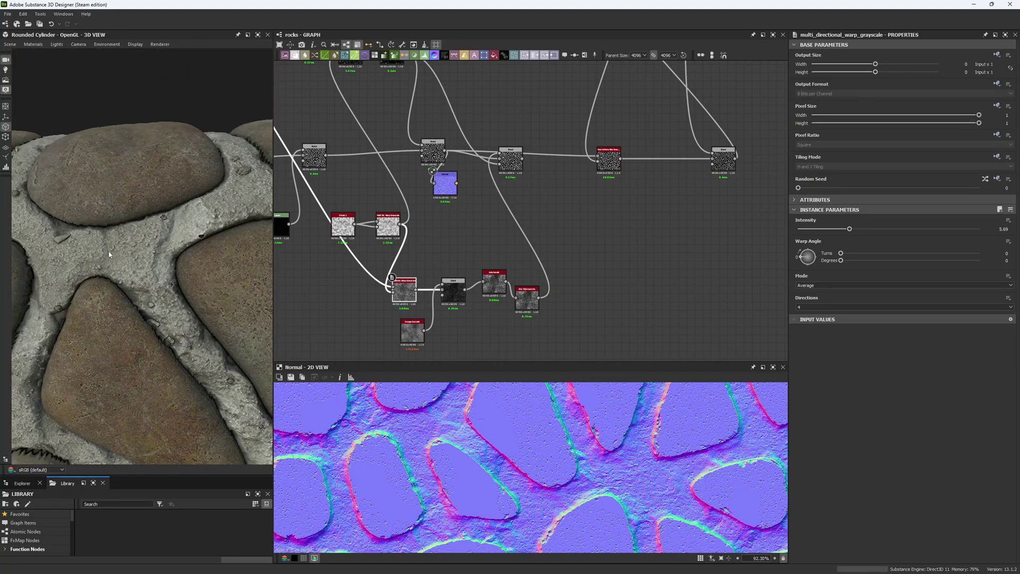
key("ctrl+z")
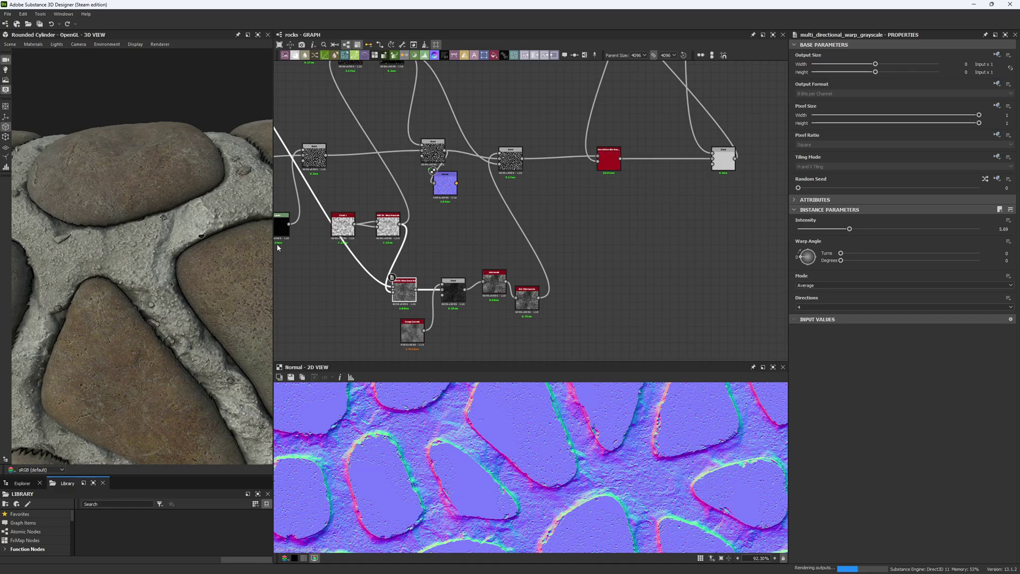
Set the Opacity of the Copy Blend fed by Blur HQ Grayscale to 0.82.
double_click(514, 165)
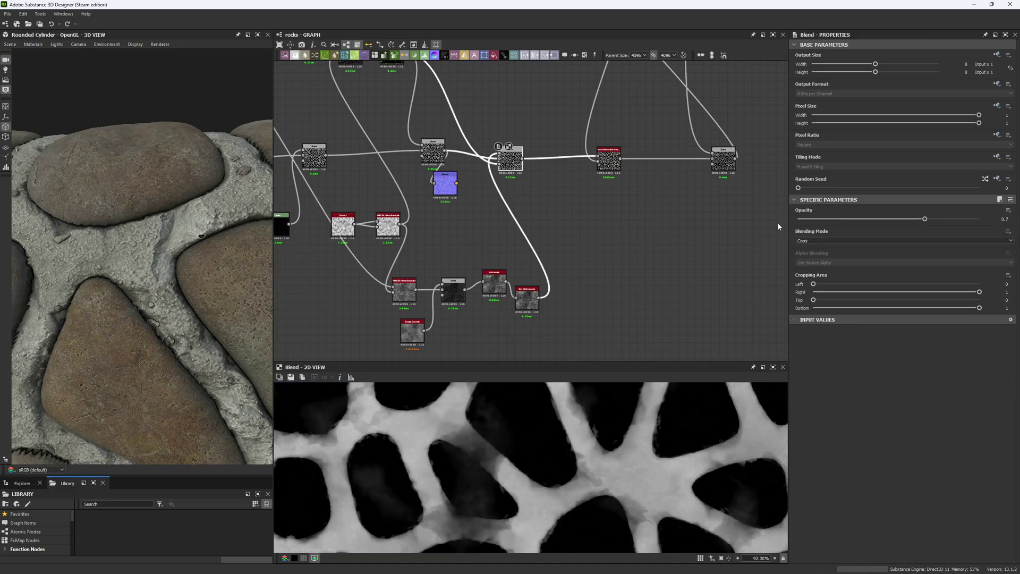
left_click(947, 219)
Preview the Multi Dir. Warp Grayscale fed by Clouds 2, and the lower Multi Dir. Warp Grayscale that it drives.
middle_click_drag(396, 177, 402, 147)
scroll(397, 217, "up", 3)
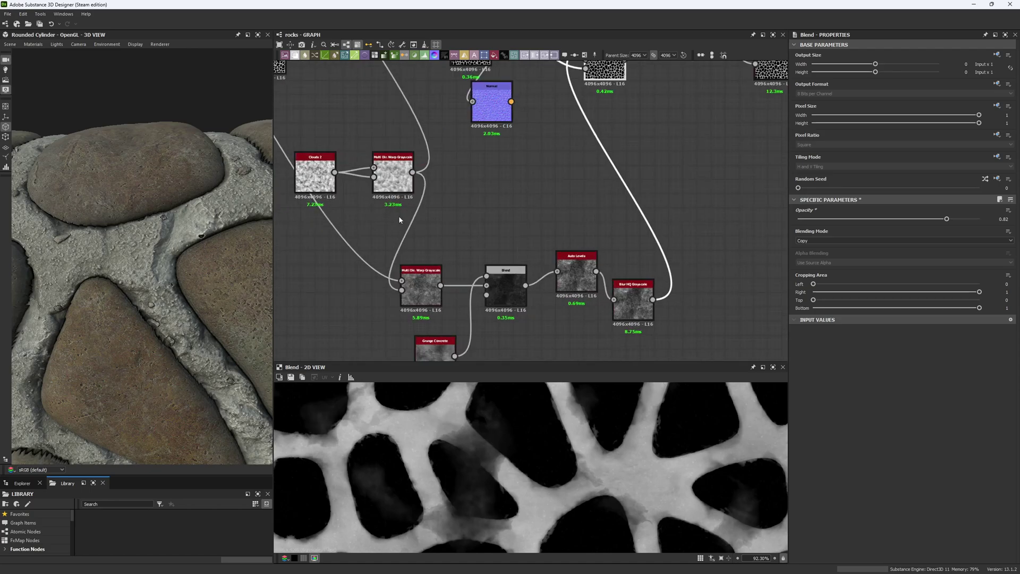
double_click(408, 182)
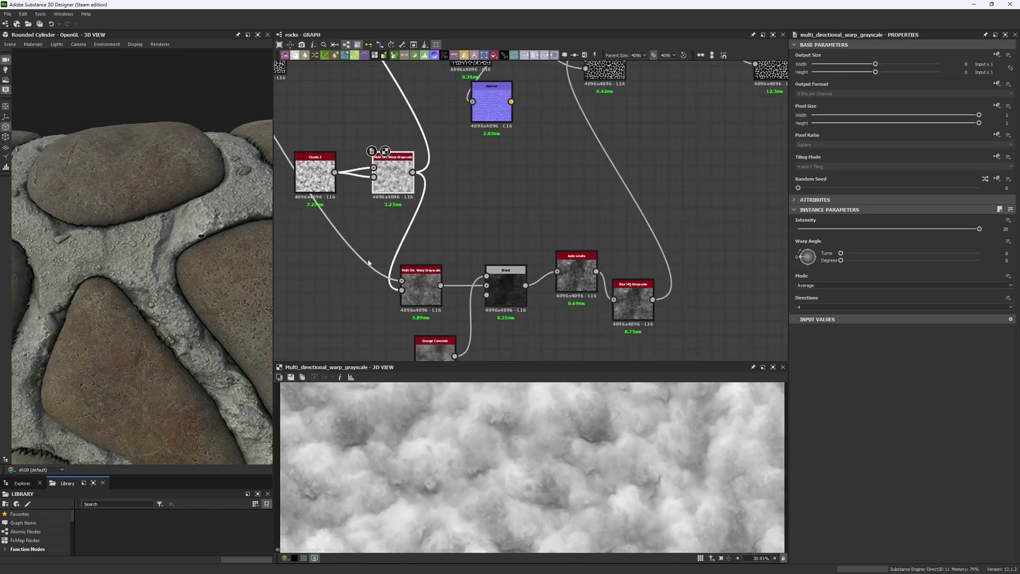
middle_click_drag(424, 289, 454, 290)
double_click(454, 290)
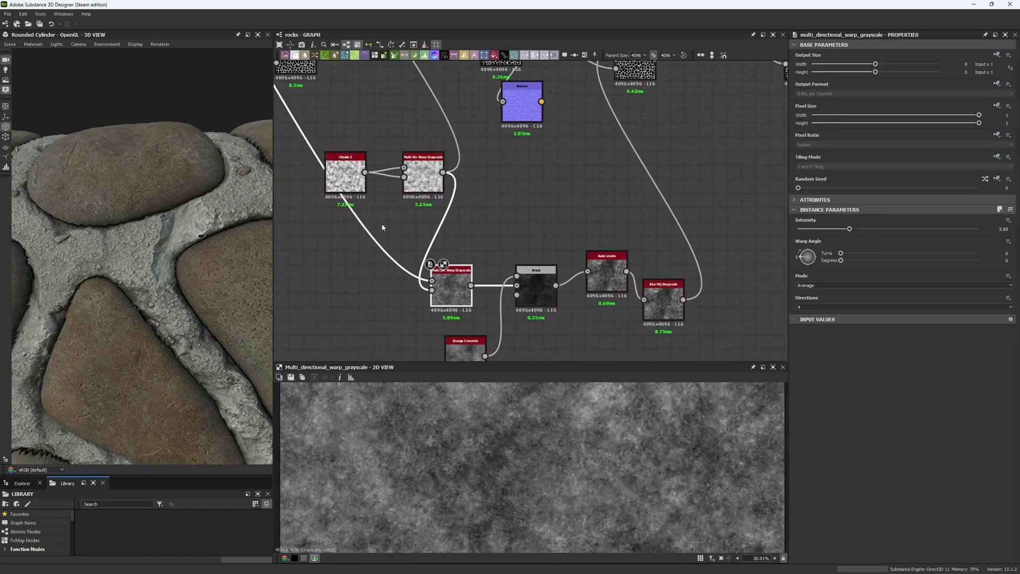
Preview the Blend feeding the lower Multi Dir. Warp Grayscale, that warp, and the Clouds 2 warp controlling its intensity.
scroll(382, 223, "down", 5)
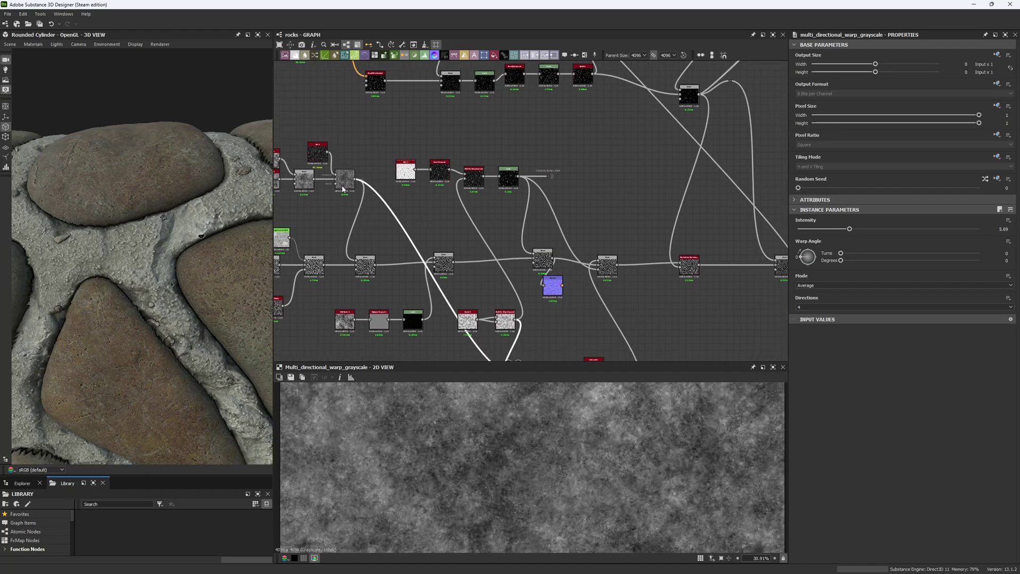
scroll(343, 189, "up", 3)
double_click(345, 179)
middle_click_drag(400, 280, 349, 140)
scroll(372, 235, "down", 3)
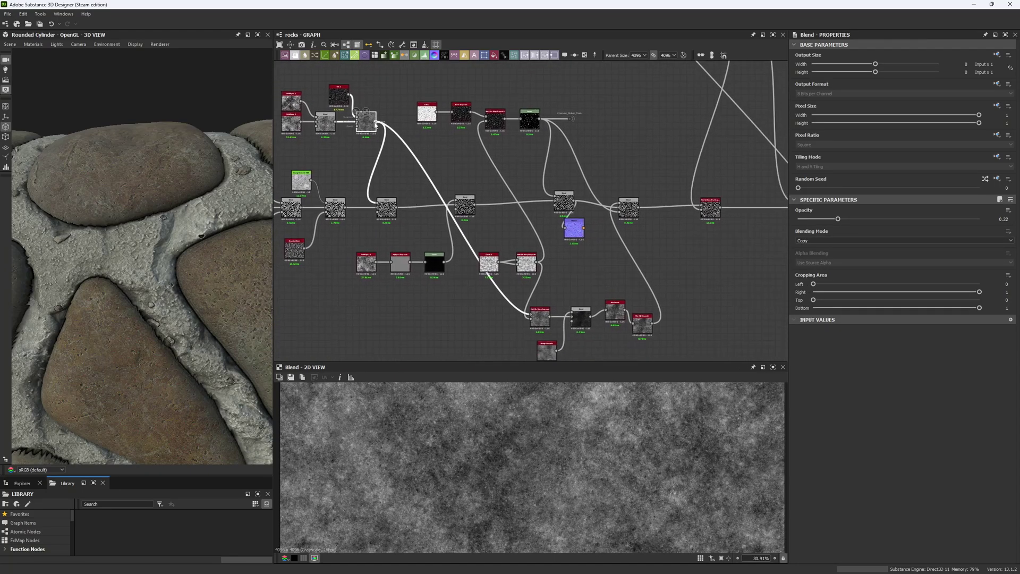
scroll(537, 323, "up", 3)
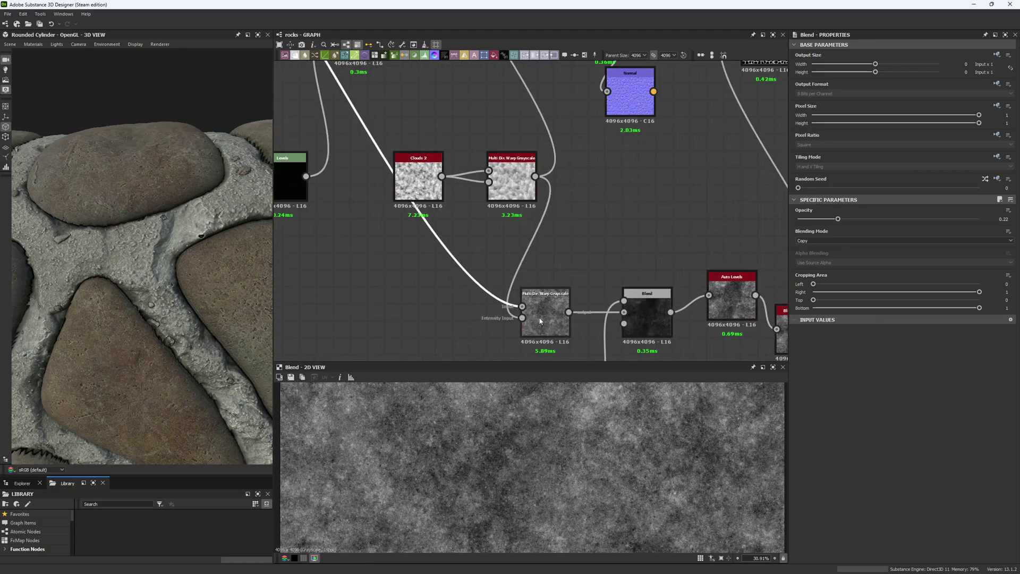
double_click(541, 320)
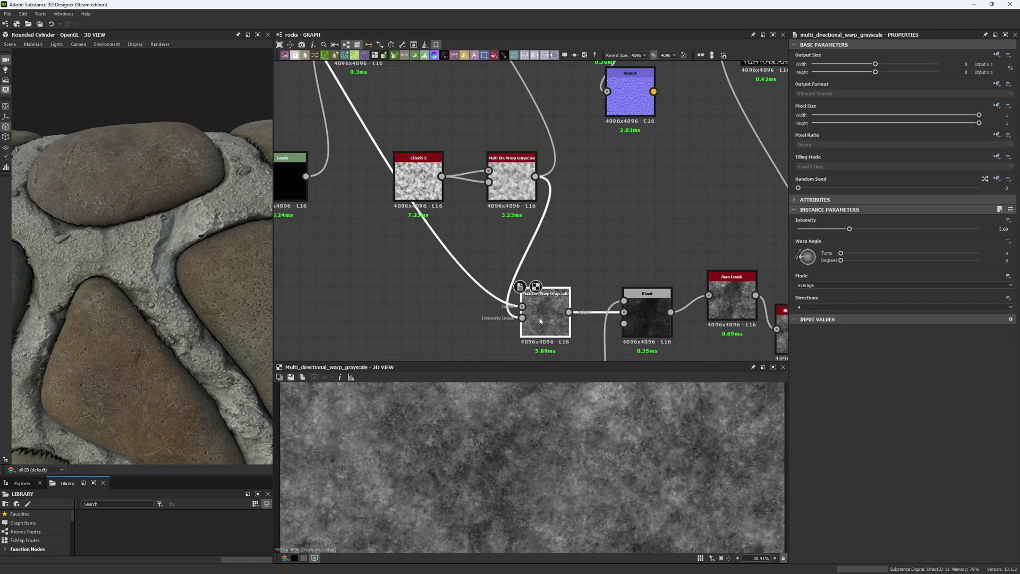
double_click(522, 177)
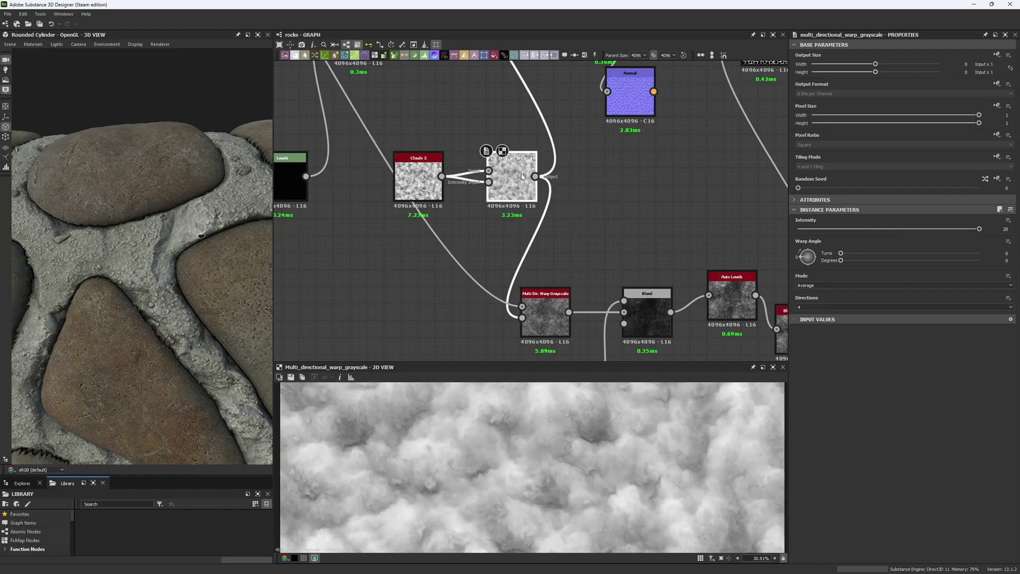
Move the Grunge Concrete node above the Multiply Blend it feeds, and preview that Blend.
middle_click_drag(548, 261, 418, 160)
left_click_drag(432, 279, 508, 85)
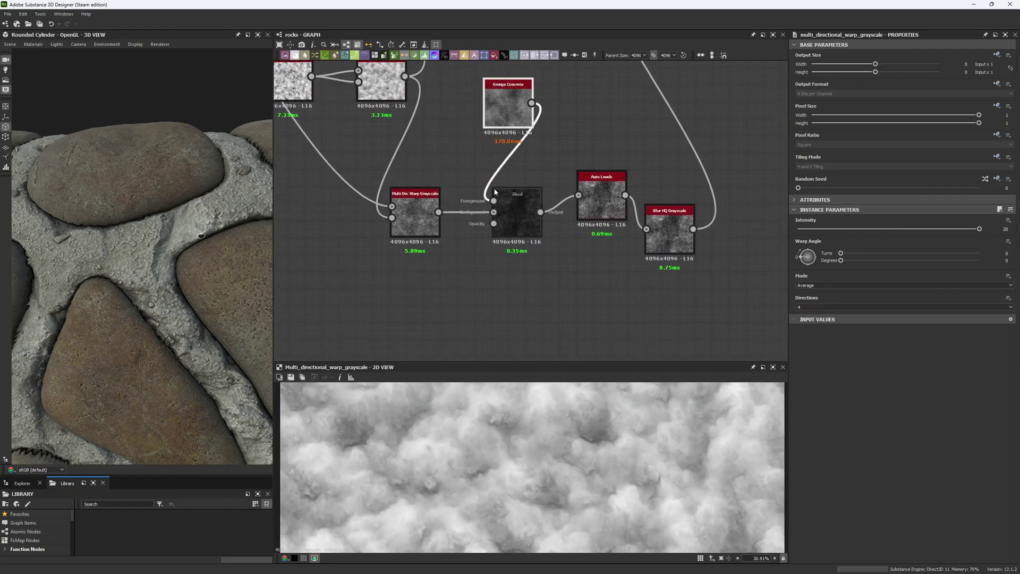
double_click(509, 202)
scroll(639, 394, "down", 5)
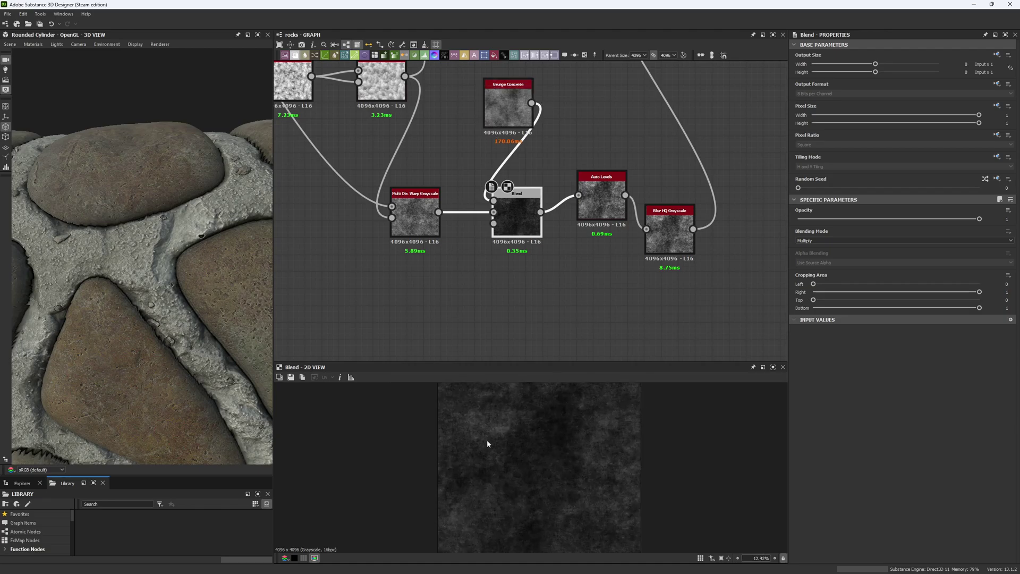
scroll(495, 434, "up", 4)
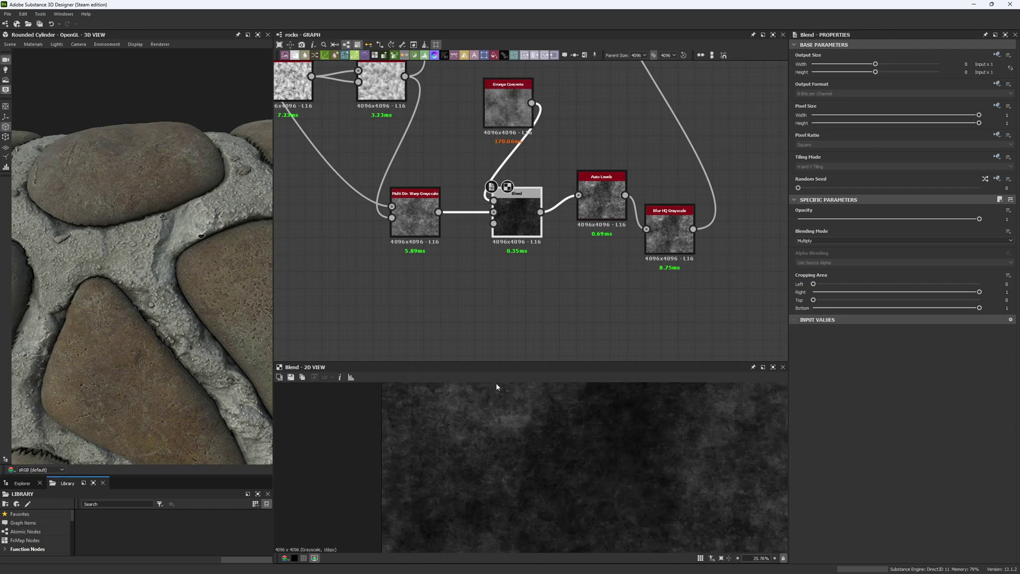
Line up the Auto Levels and Blur HQ Grayscale nodes in a row with the Multiply Blend, previewing Auto Levels.
left_click_drag(604, 206, 586, 223)
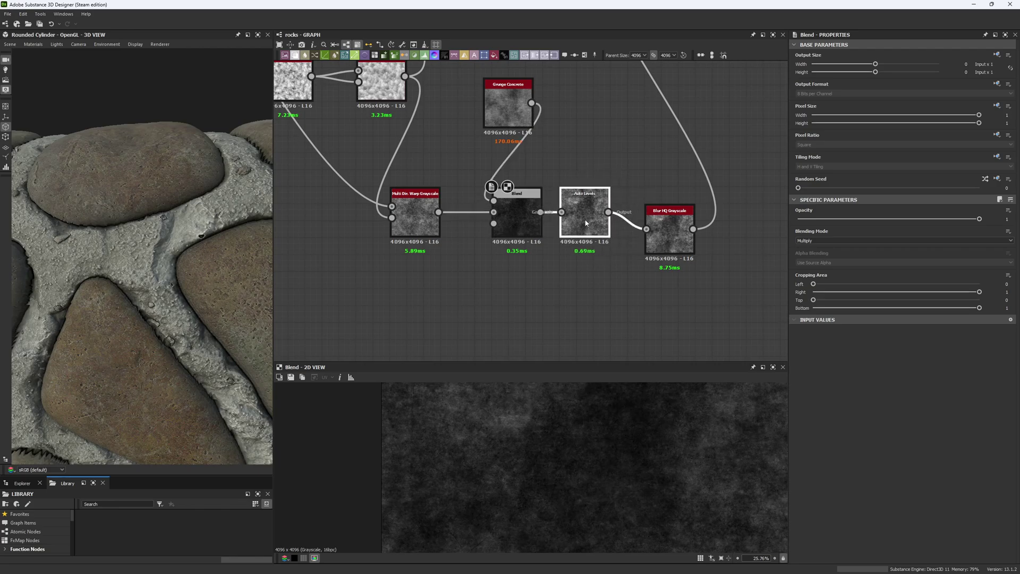
double_click(586, 223)
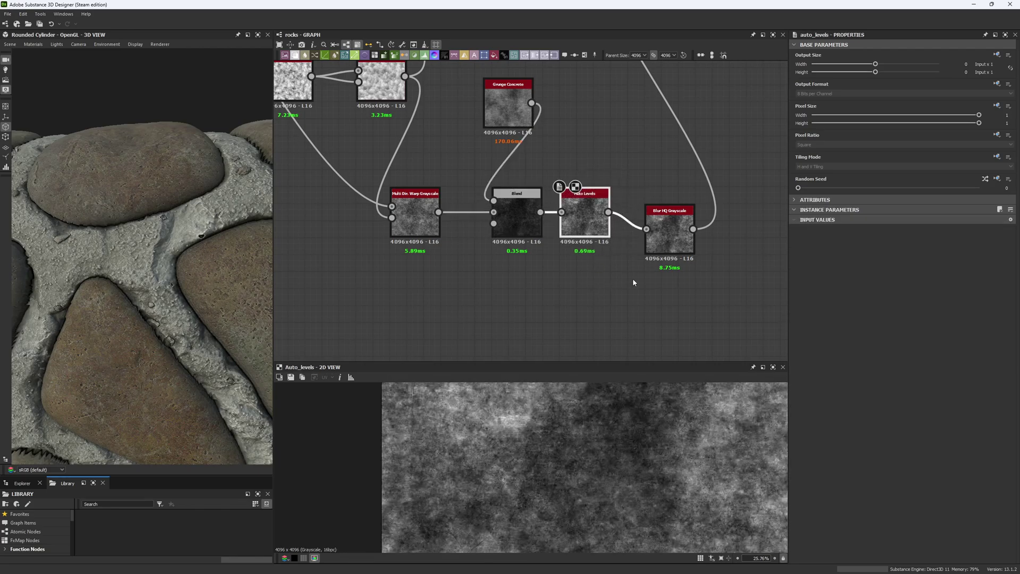
middle_click_drag(633, 283, 569, 332)
middle_click_drag(602, 295, 591, 336)
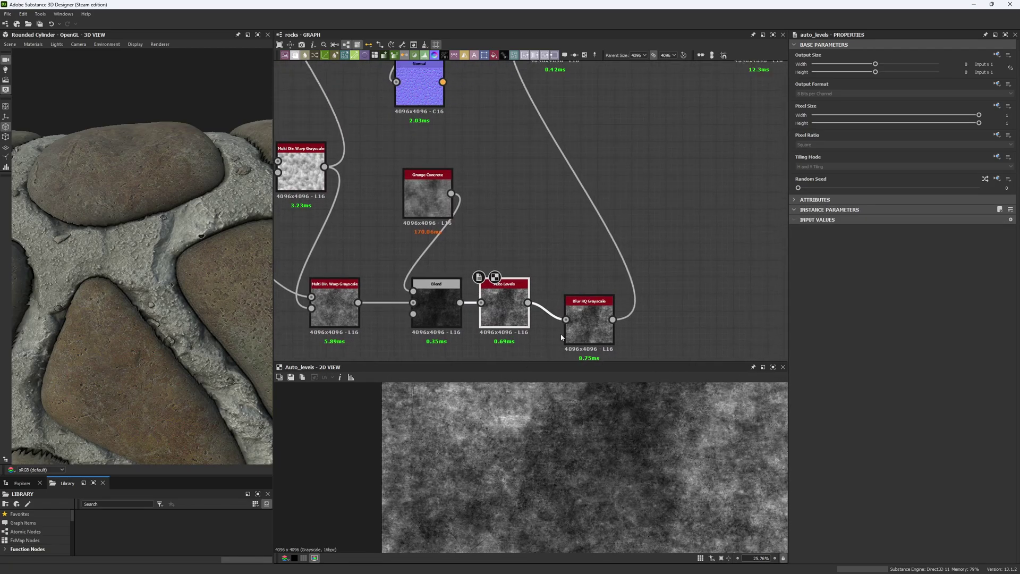
left_click_drag(591, 336, 591, 319)
Set the Intensity of the Blur HQ Grayscale node to 0.15.
double_click(591, 321)
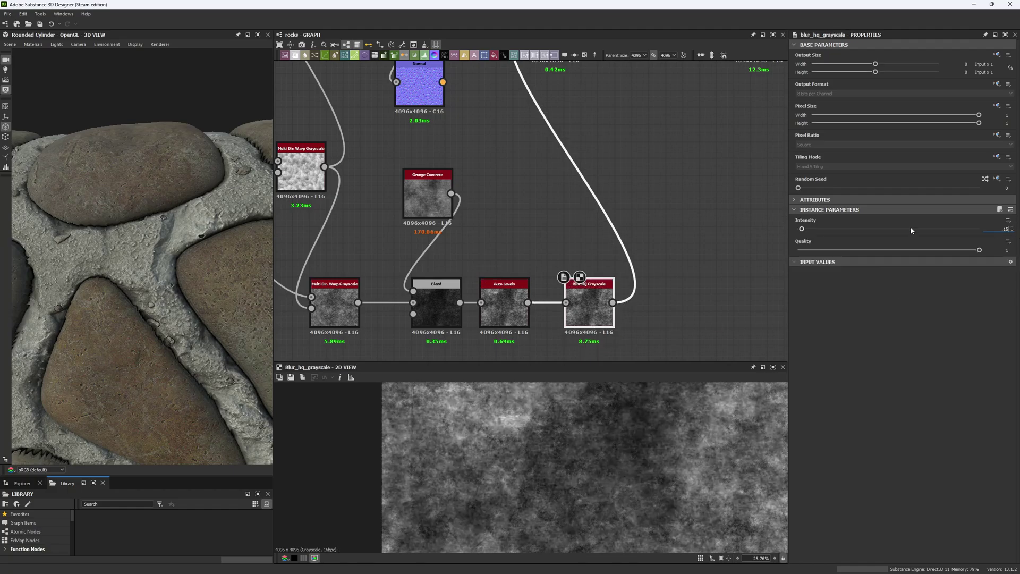
type(".15")
key("Return")
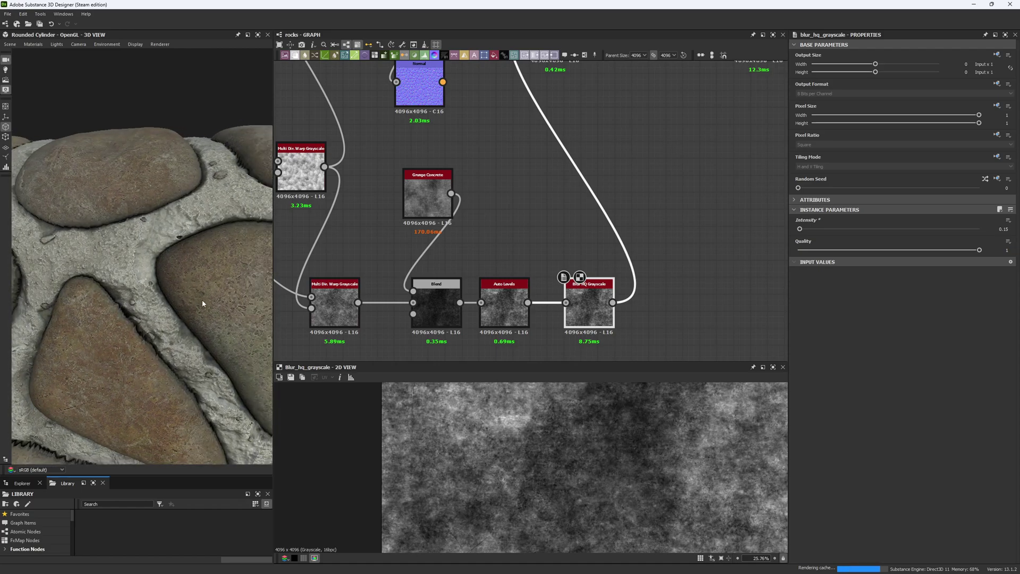
Examine the mortar surface between the stones from several distances and angles on the 3D cylinder.
right_click_drag(183, 295, 118, 187)
middle_click_drag(160, 340, 148, 252)
scroll(149, 255, "up", 8)
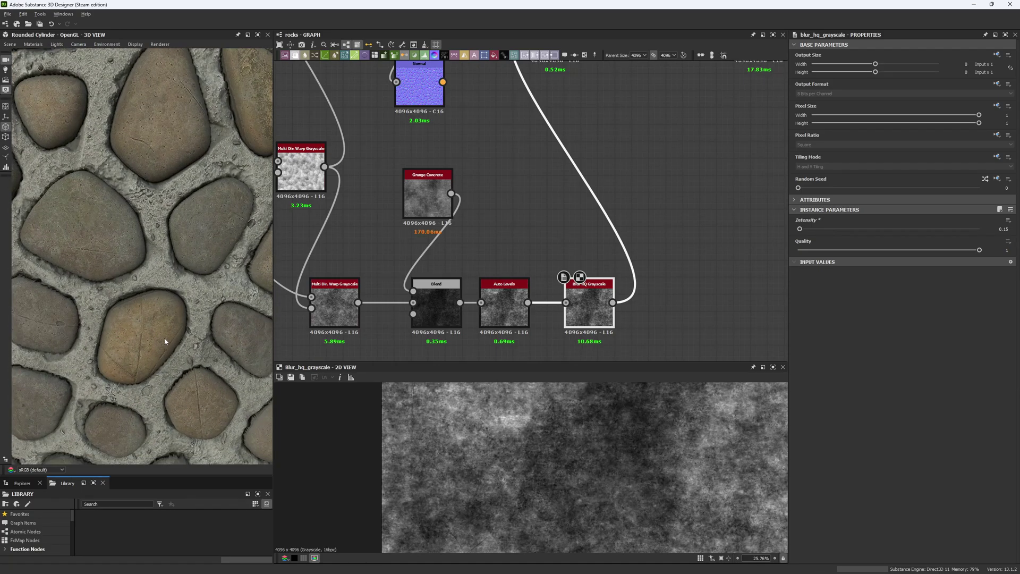
scroll(164, 283, "up", 6)
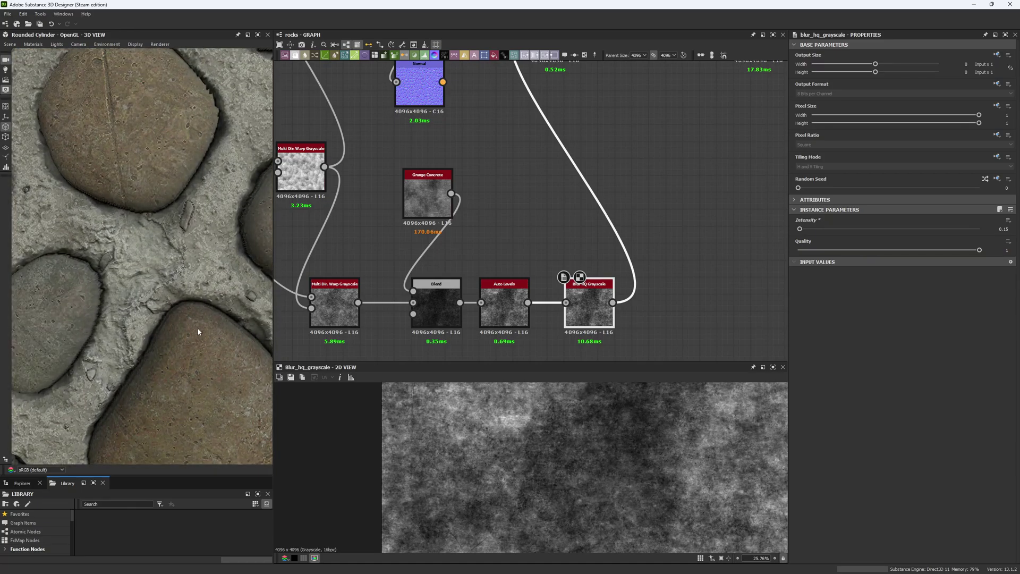
scroll(170, 314, "down", 8)
scroll(150, 252, "up", 8)
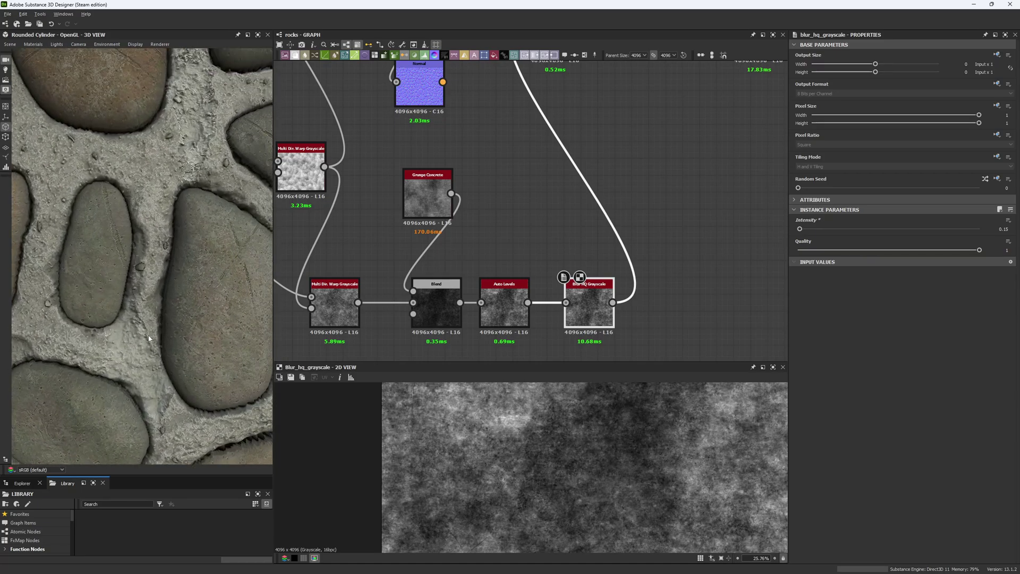
middle_click_drag(134, 329, 106, 407)
right_click_drag(135, 329, 162, 342, "ctrl+shift")
mouse_move(171, 359)
right_mouse_down()
mouse_move(160, 321)
mouse_move(180, 361)
right_mouse_up()
left_click_drag(180, 361, 182, 345)
right_click_drag(183, 345, 168, 370)
scroll(160, 360, "down", 5)
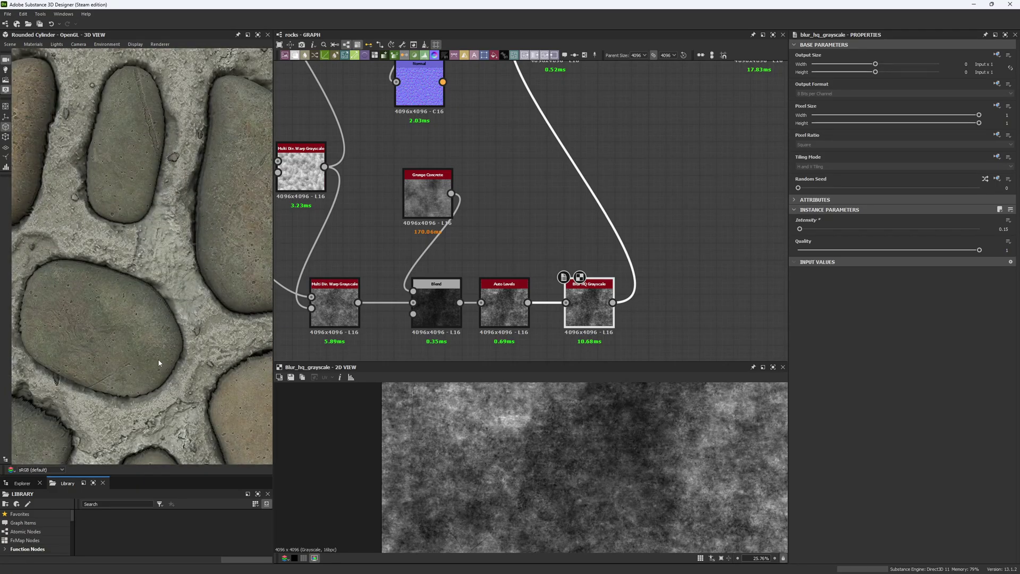
scroll(170, 361, "up", 5)
middle_click_drag(173, 368, 180, 352)
mouse_move(180, 352)
right_mouse_down("ctrl+shift")
mouse_move(161, 361)
mouse_move(183, 364)
right_mouse_up("ctrl+shift")
middle_click_drag(186, 369, 195, 228)
scroll(151, 330, "down", 3)
scroll(418, 195, "down", 5)
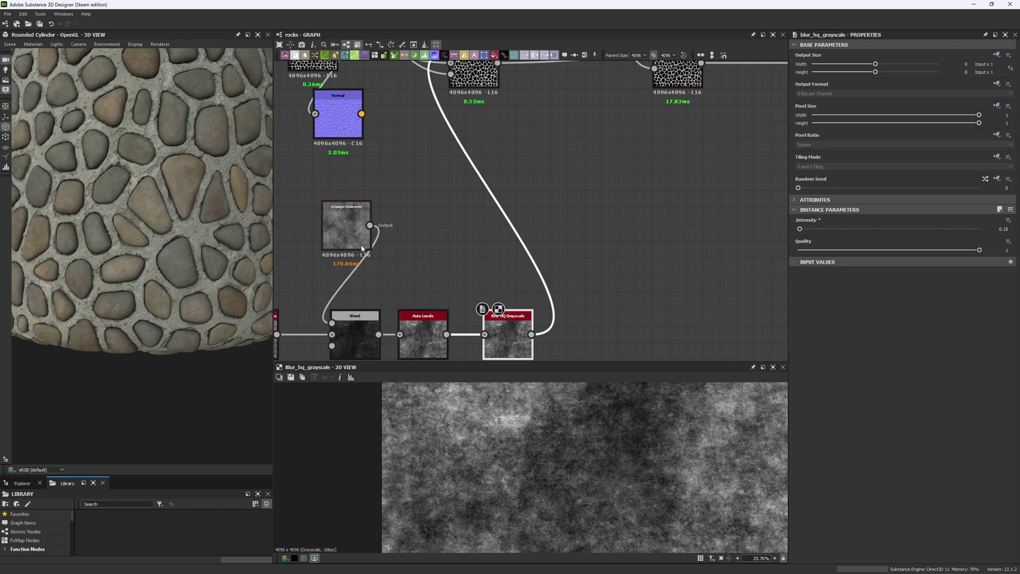
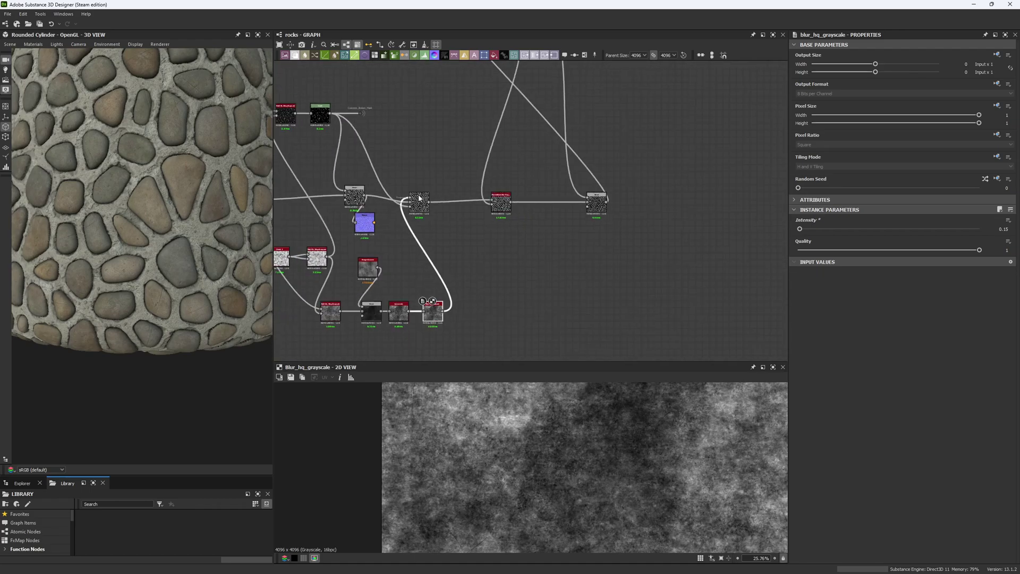
Review the Levels behind Concrete_Broken_Mask, the Subtract Blend it feeds, and the following Copy Blend with its opacity.
middle_click_drag(293, 73, 391, 173)
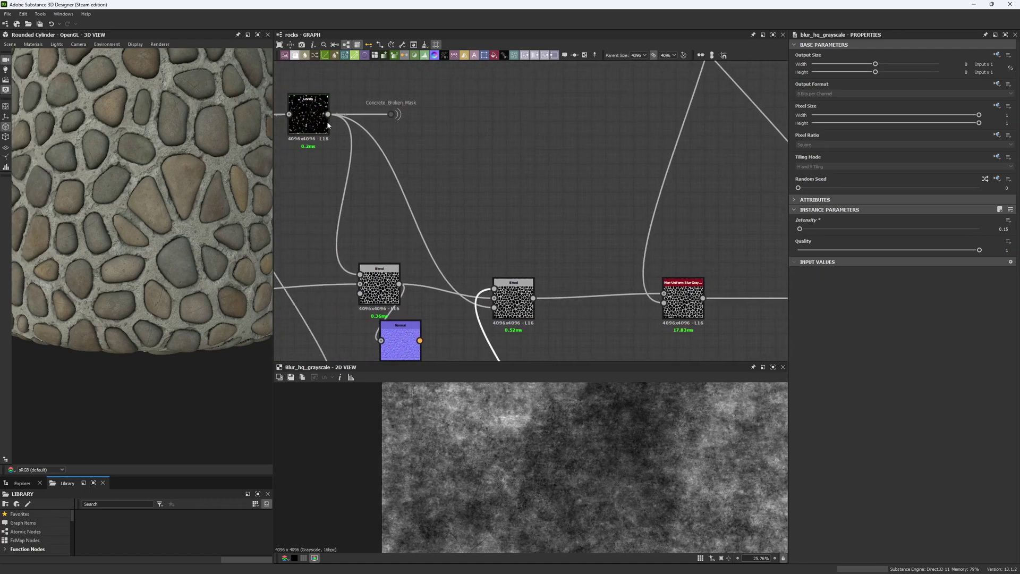
double_click(327, 121)
double_click(389, 288)
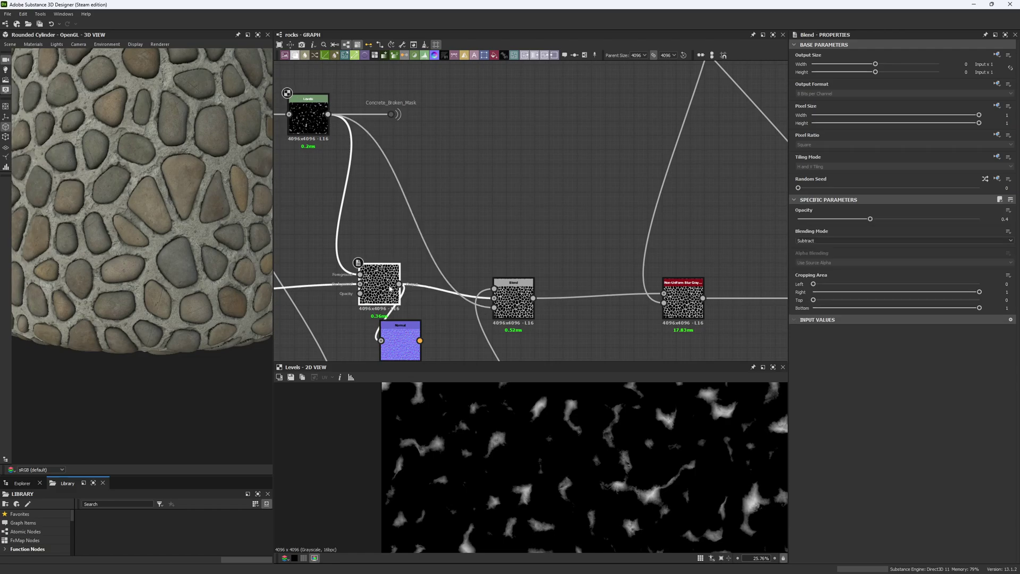
double_click(514, 310)
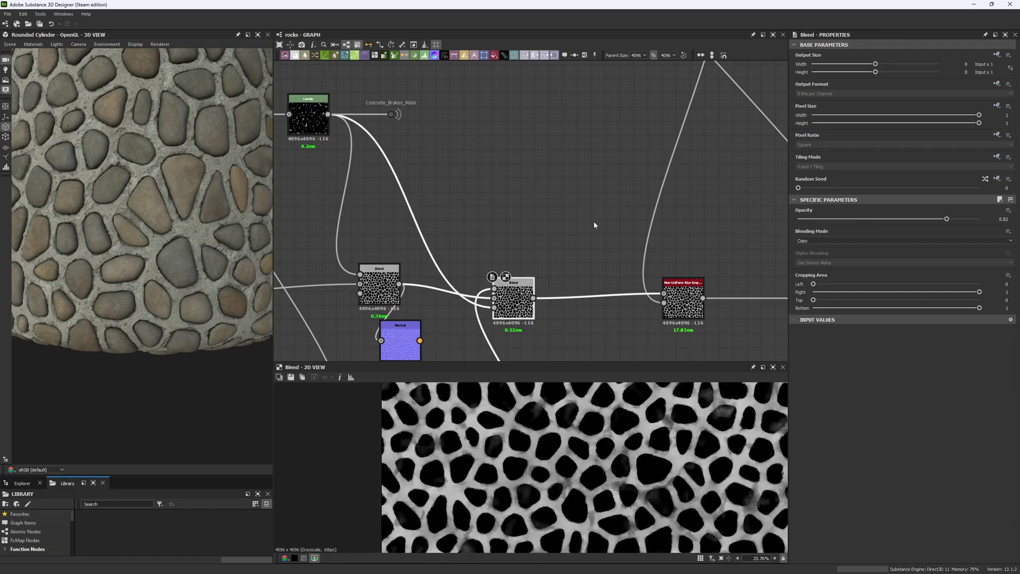
middle_click_drag(595, 250, 545, 225)
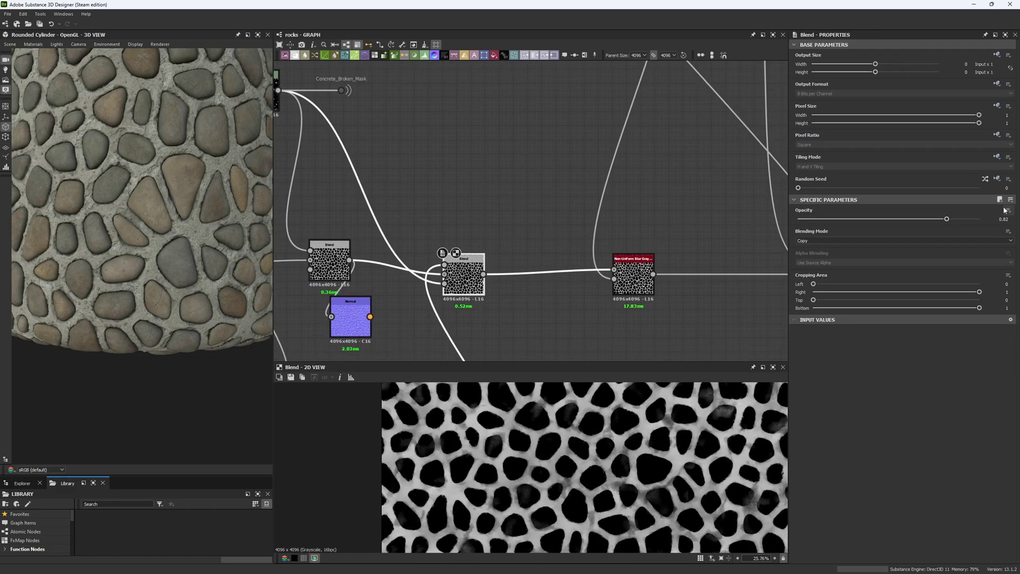
left_click(990, 219)
scroll(573, 219, "down", 5)
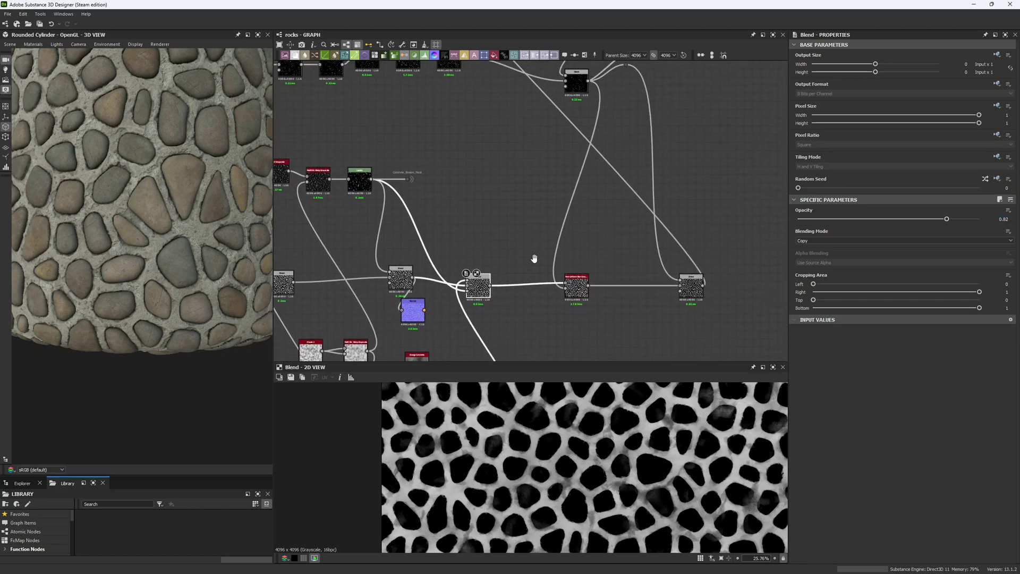
scroll(83, 183, "up", 2)
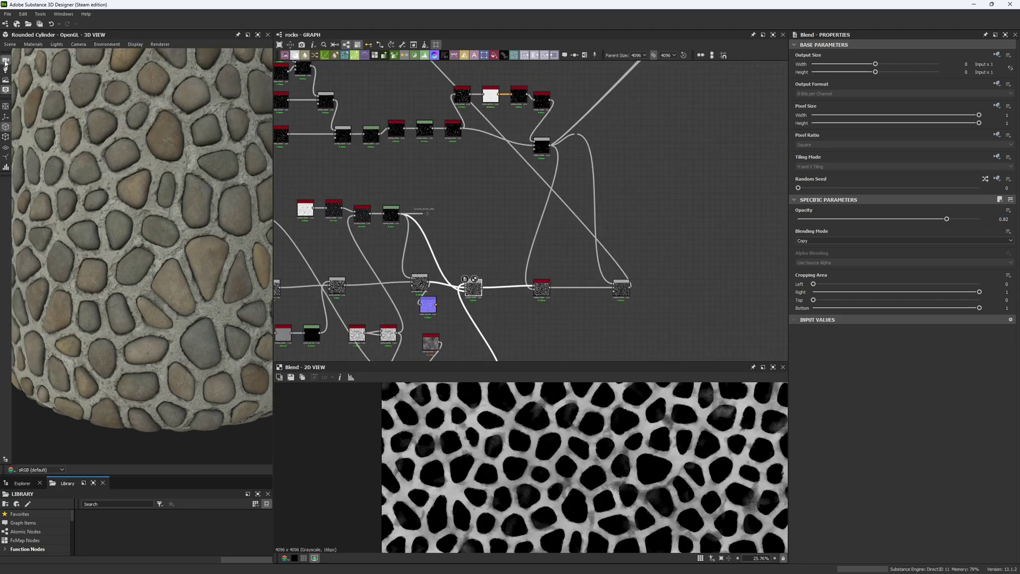
Switch the 3D preview mesh to Plane (hi-res) and frame the stones and mortar up close at a low angle.
left_click(9, 44)
left_click(53, 112)
left_click_drag(72, 151, 141, 200)
right_click_drag(142, 200, 159, 318)
right_click_drag(147, 154, 183, 289)
left_click_drag(183, 292, 227, 431)
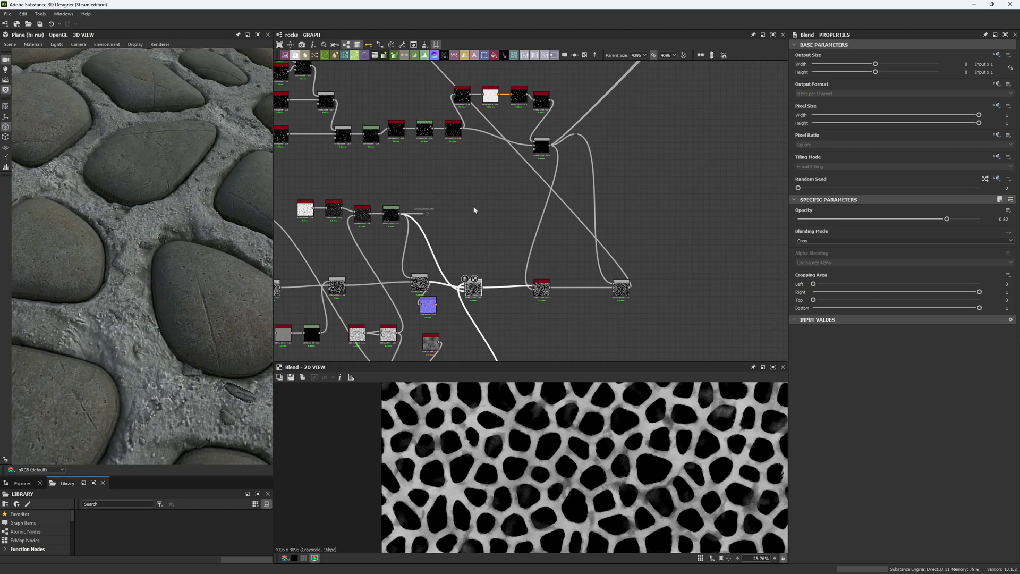
Locate the small-pebble node chain and preview the Tile Generator at its start.
middle_click_drag(474, 209, 553, 234)
middle_click_drag(354, 183, 458, 209)
middle_click_drag(369, 198, 423, 230)
left_click_drag(313, 158, 414, 189)
scroll(339, 197, "up", 3)
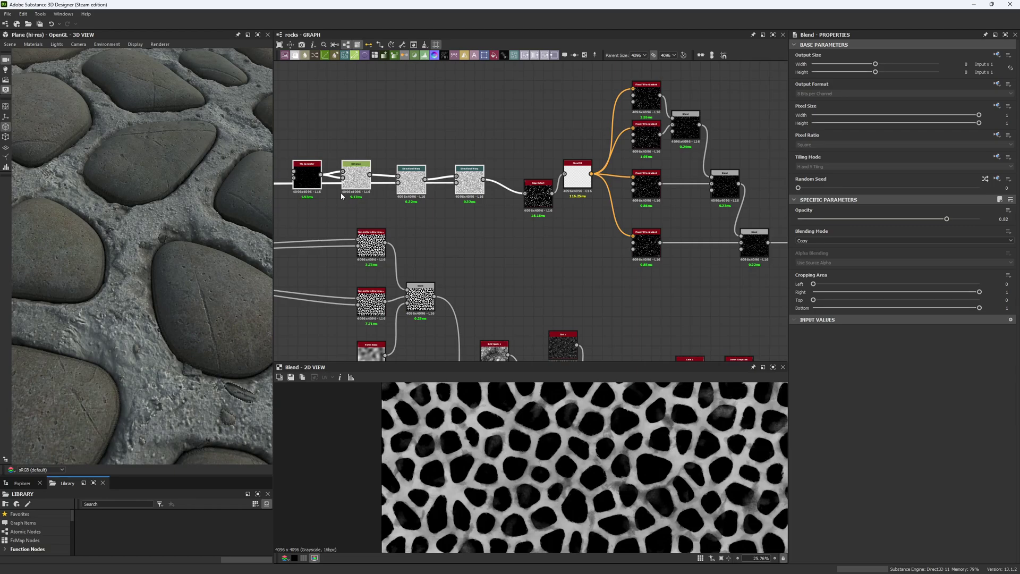
double_click(313, 169)
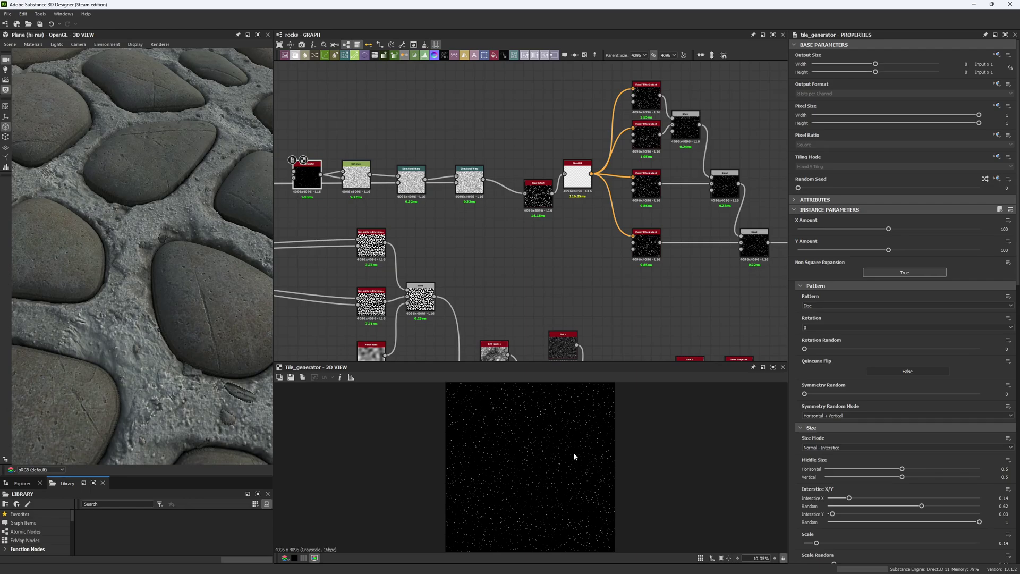
Move the Edge Detect node closer to the second Directional Warp that feeds it.
left_click_drag(272, 140, 491, 198)
middle_click_drag(539, 180, 471, 189)
scroll(473, 193, "up", 3)
left_click_drag(475, 206, 424, 189)
Preview the nodes leading into Flood Fill, ending with a closer look at the Edge Detect shapes.
middle_click_drag(578, 234, 387, 230)
scroll(387, 230, "down", 2)
middle_click_drag(383, 187, 515, 239)
double_click(337, 212)
scroll(369, 331, "up", 3)
double_click(366, 175)
scroll(509, 438, "up", 5)
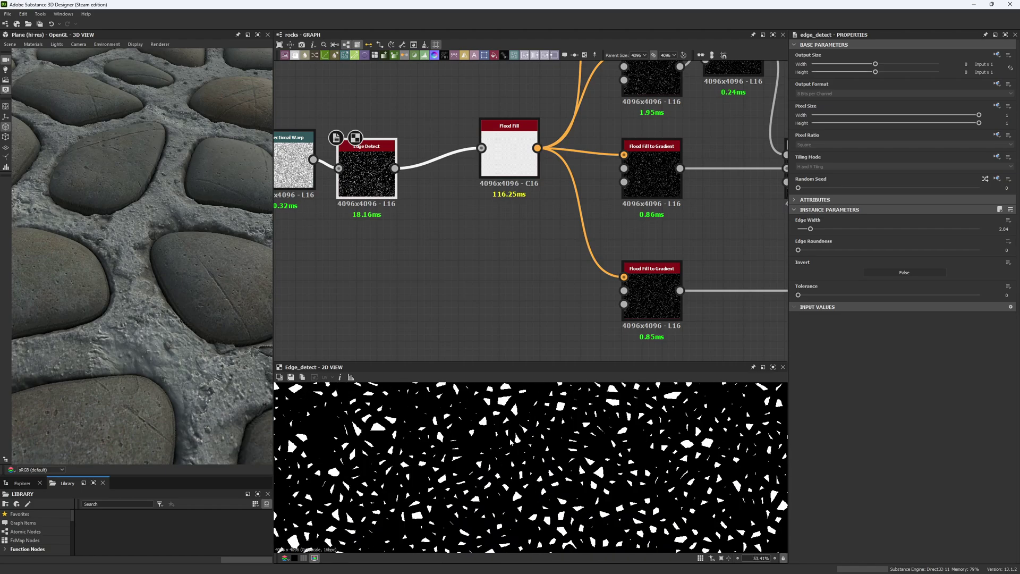
Preview the Flood Fill and the lower three Flood Fill to Gradient nodes it drives.
middle_click_drag(446, 282, 380, 323)
double_click(438, 210)
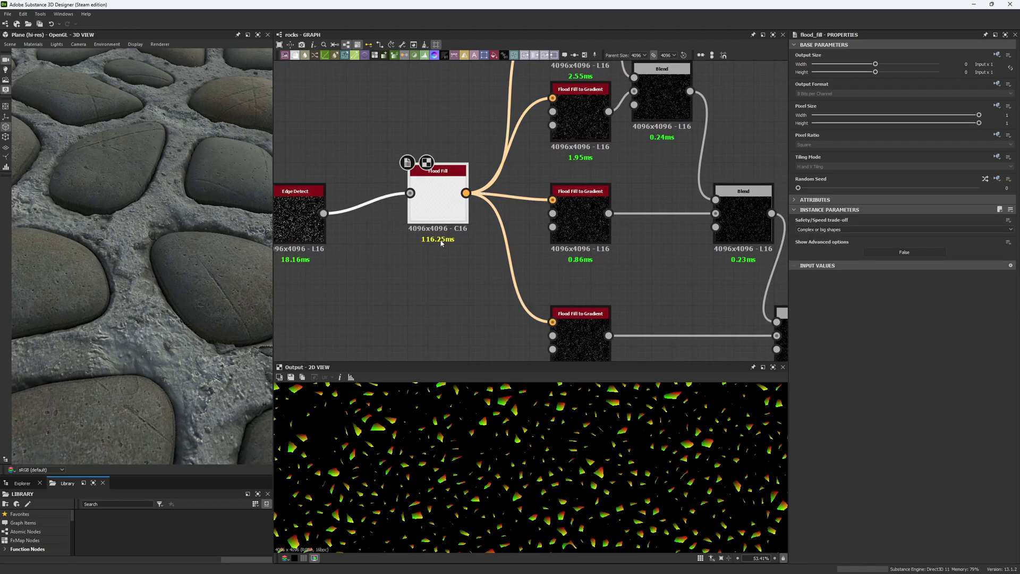
scroll(313, 250, "down", 4)
double_click(469, 178)
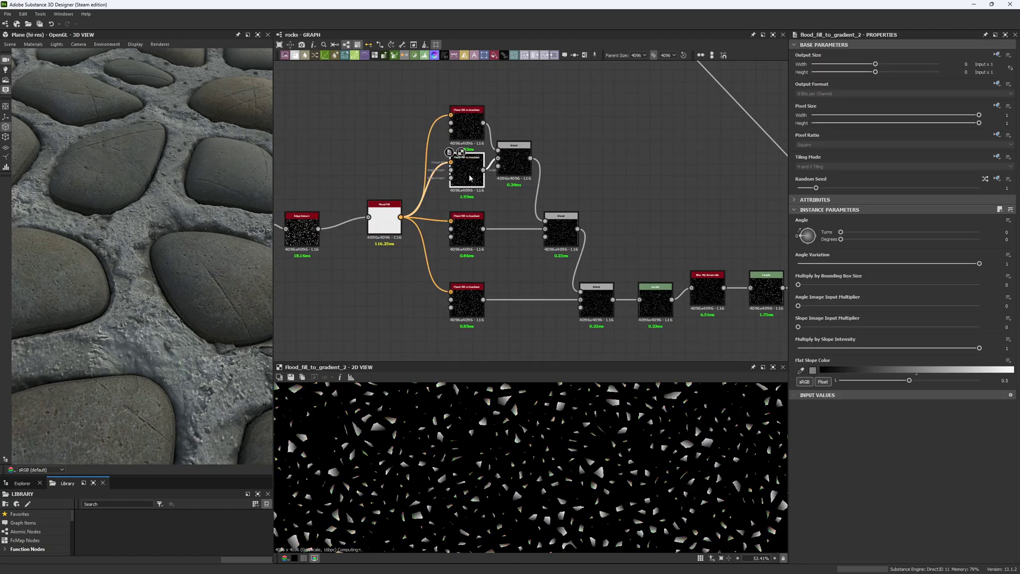
double_click(467, 234)
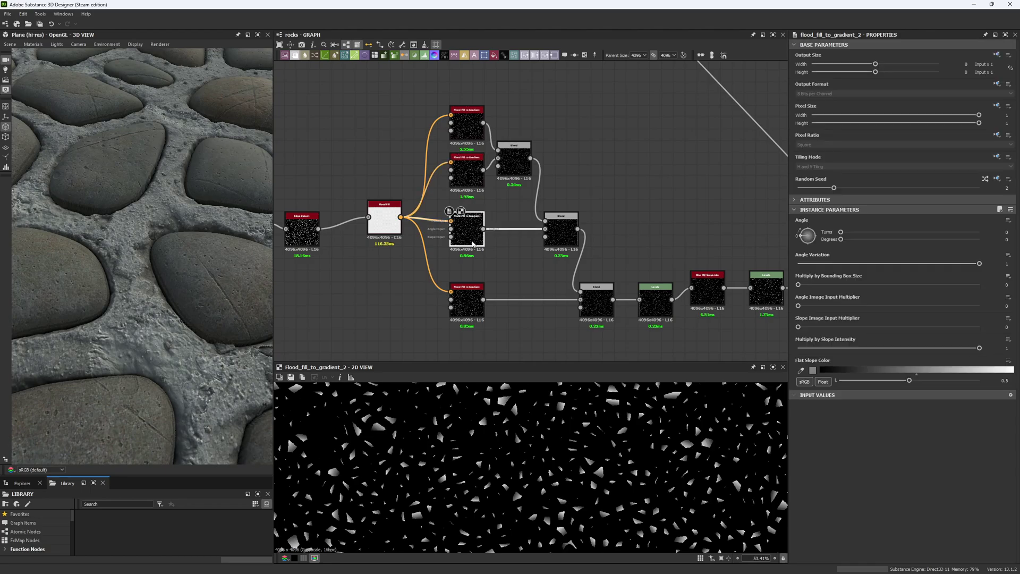
double_click(466, 301)
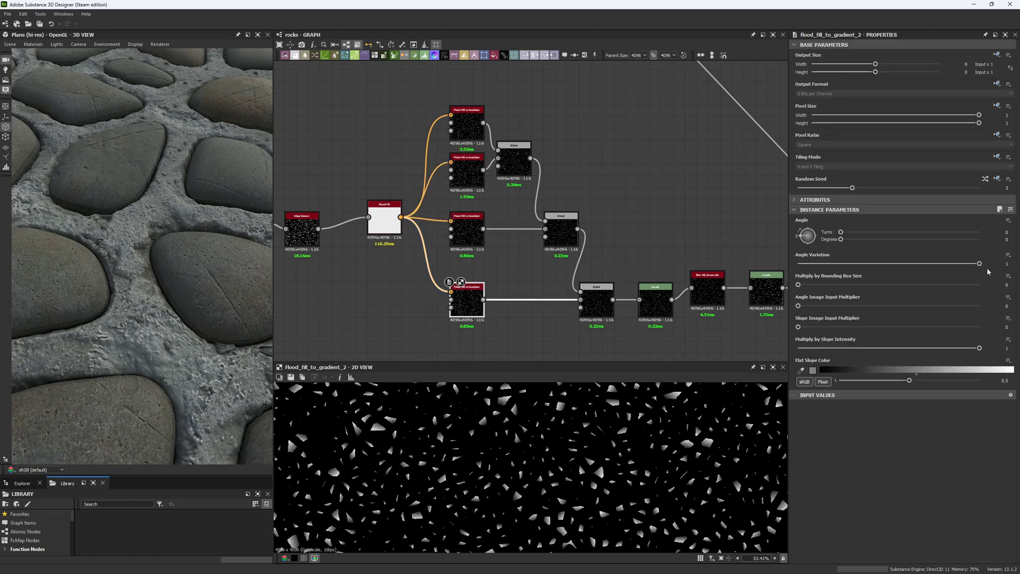
Compare the Random Seed settings of the upper three Flood Fill to Gradient nodes.
left_click(469, 236)
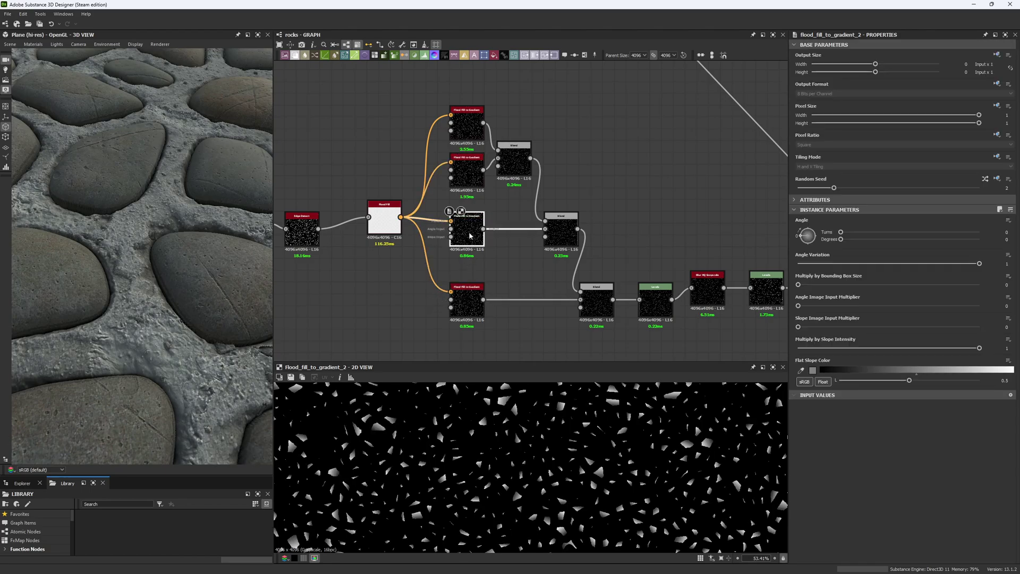
left_click(466, 176)
left_click(466, 126)
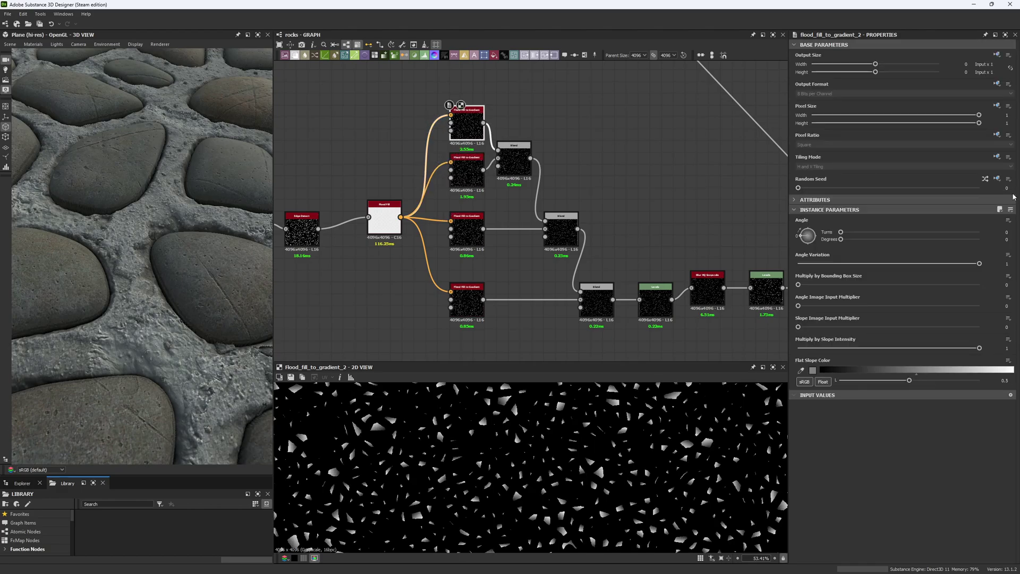
Check the Random Seed of the second and third Flood Fill to Gradient nodes and preview the Min (Darken) Blend nodes combining the gradients.
double_click(475, 171)
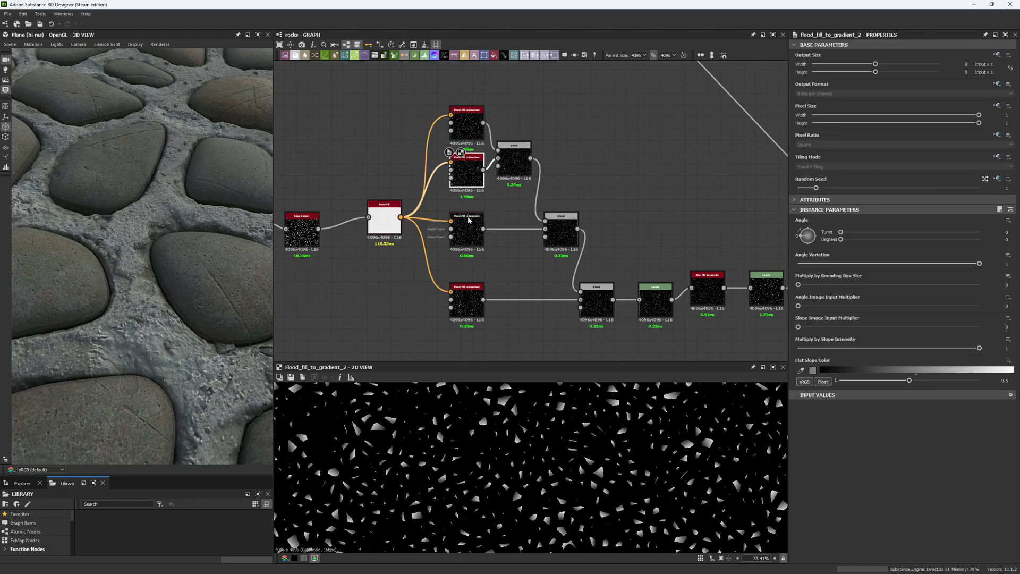
double_click(467, 223)
middle_click_drag(640, 221, 629, 215)
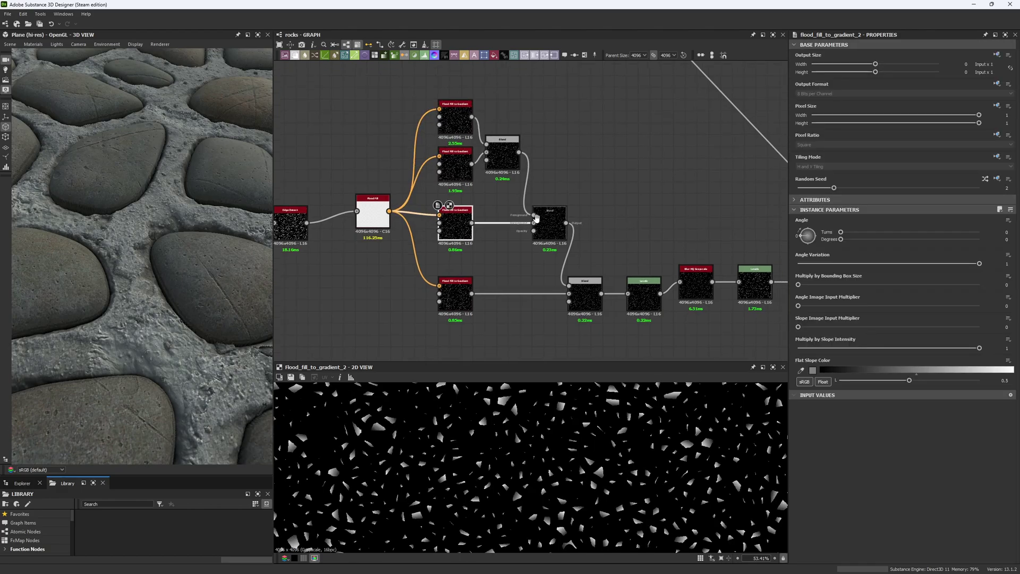
left_click(502, 157)
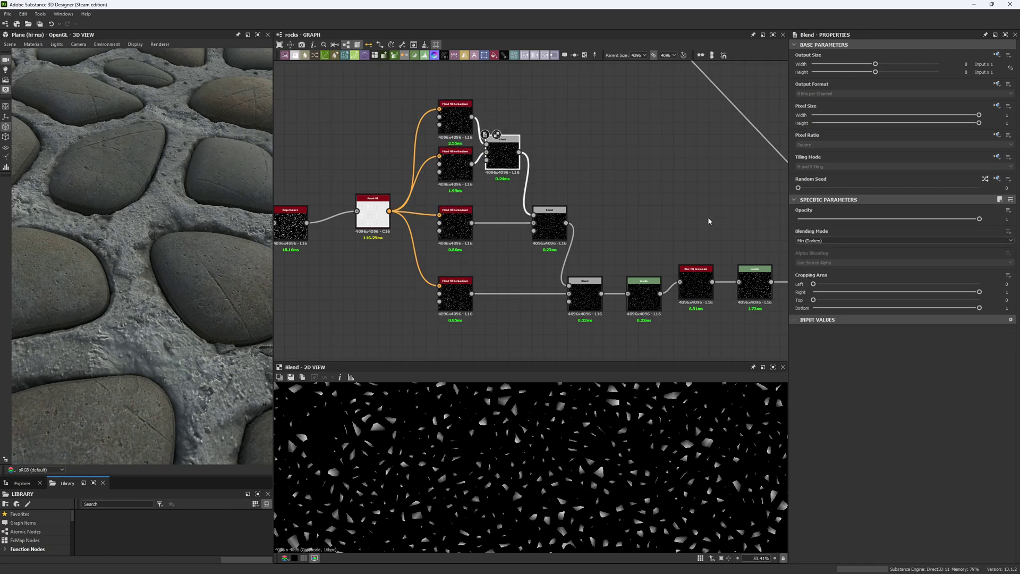
scroll(633, 477, "up", 5)
left_click(586, 307)
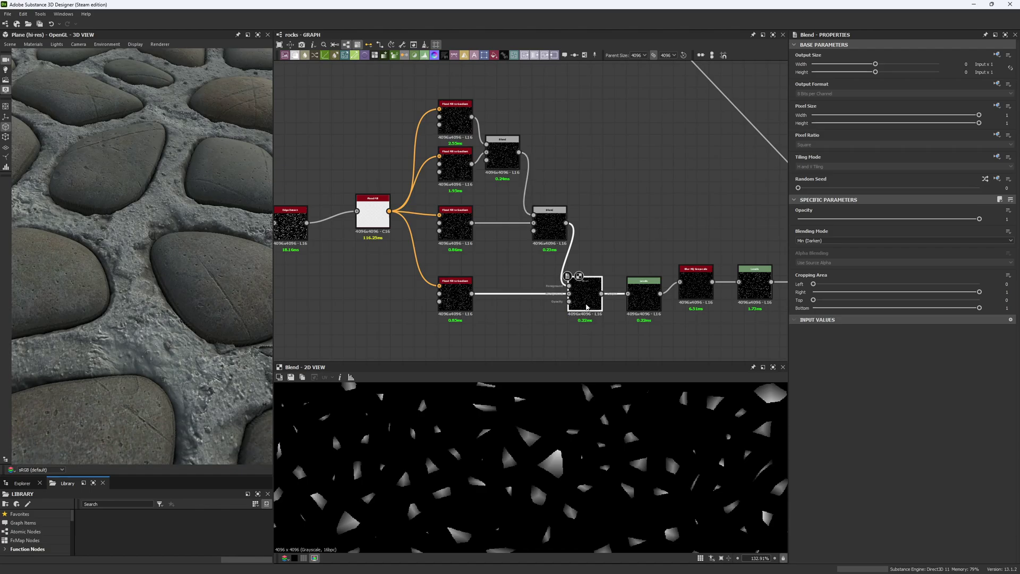
Preview the Levels, Blur HQ Grayscale, second Levels and Splatter nodes that follow the last gradient Blend.
middle_click_drag(644, 344, 434, 285)
left_click_drag(475, 196, 601, 255)
left_click(441, 258)
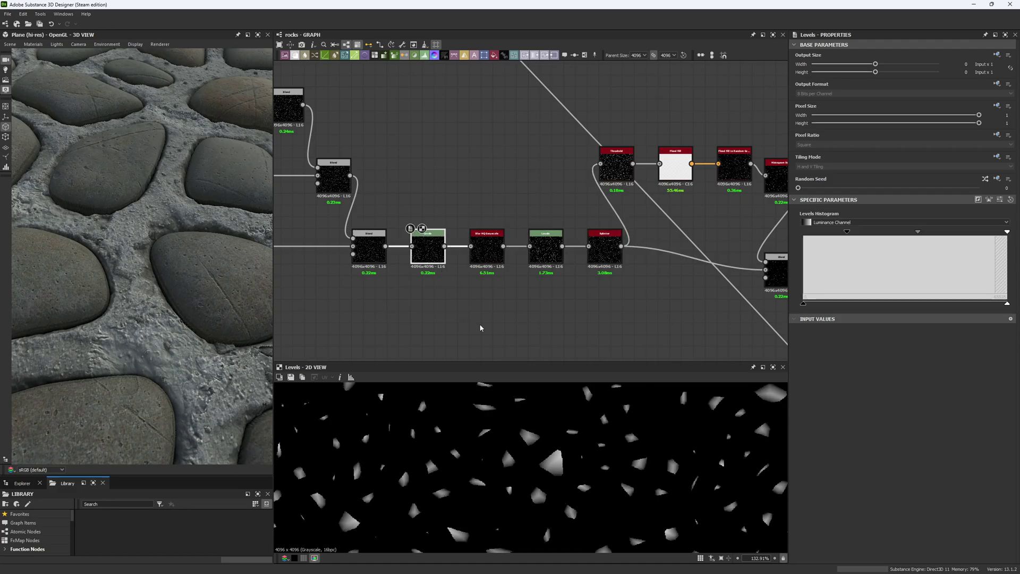
left_click(493, 260)
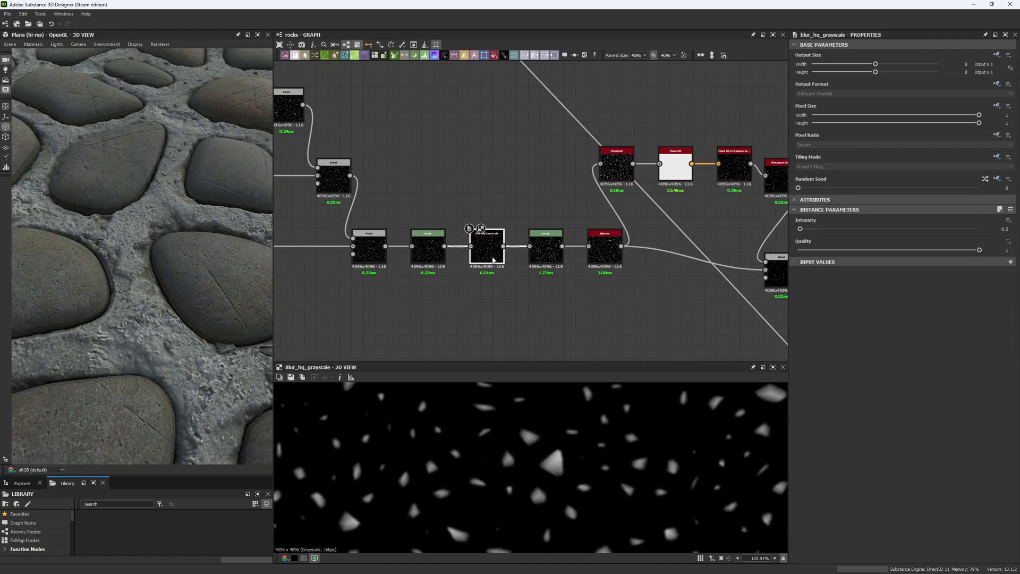
left_click(551, 251)
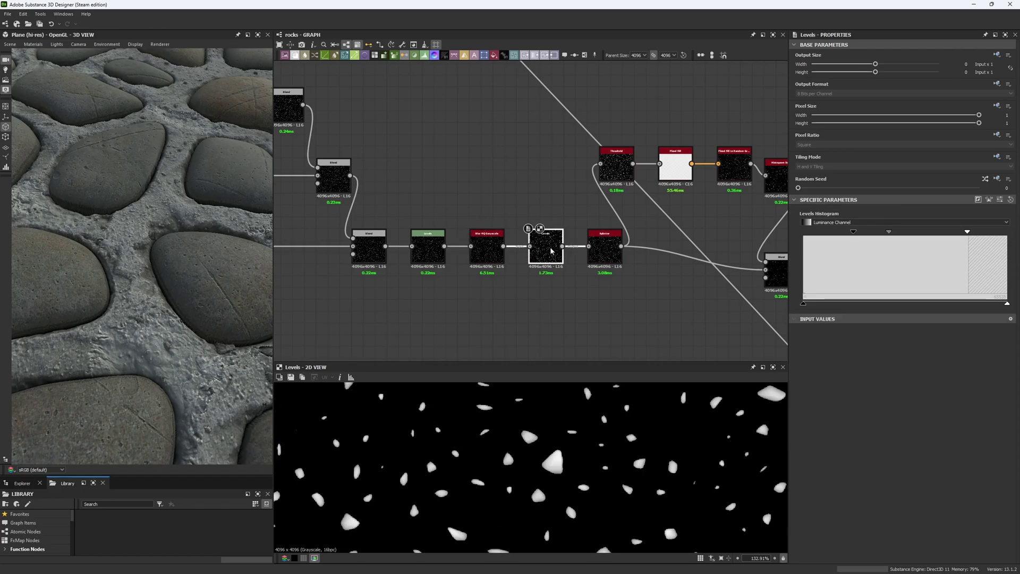
middle_click_drag(551, 251, 482, 250)
left_click(482, 250)
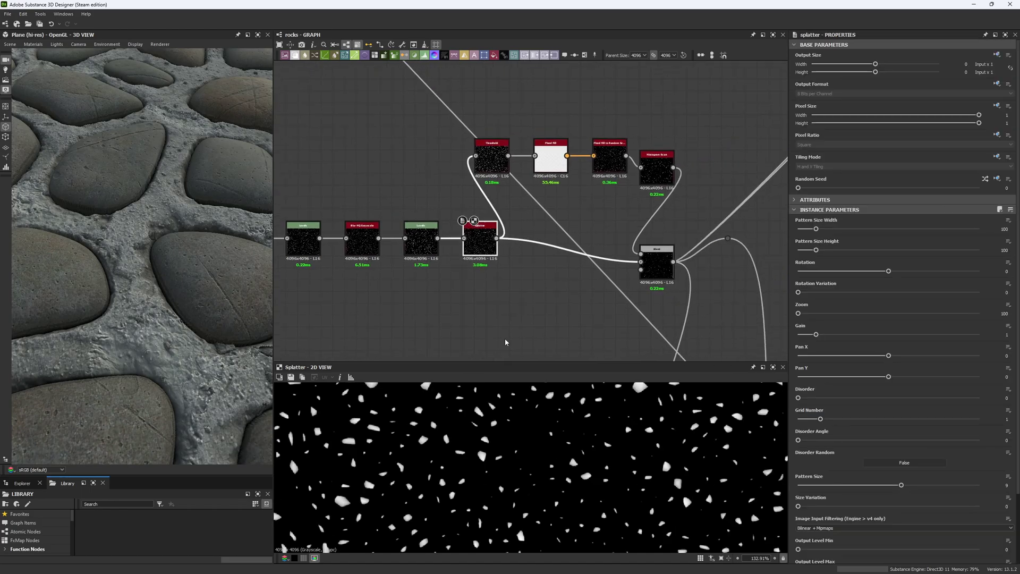
scroll(527, 460, "down", 5)
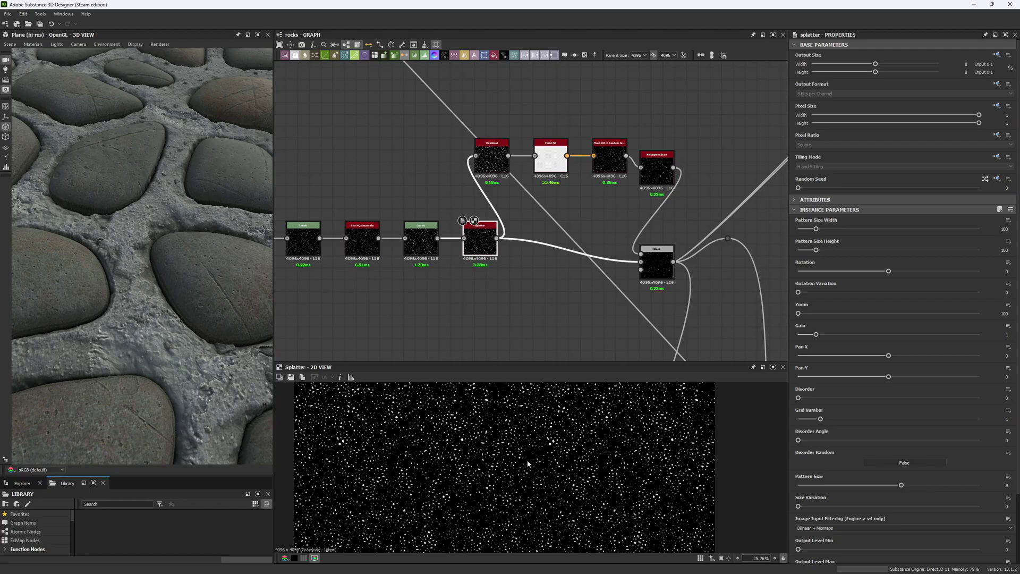
Align the Multiply Blend node with the Splatter node and the Histogram Scan node with the Flood Fill row.
middle_click_drag(451, 125, 339, 105)
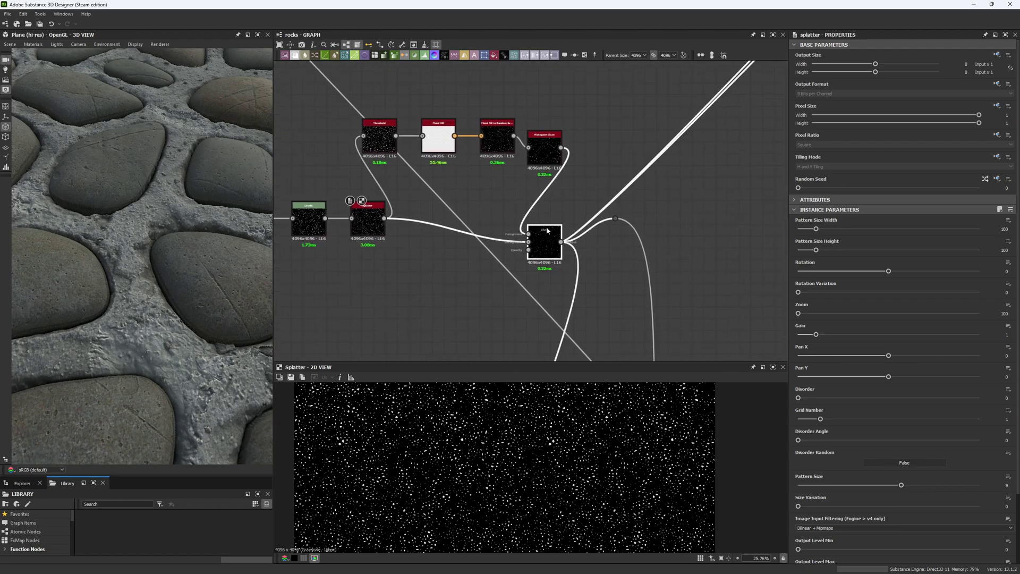
left_click(565, 207)
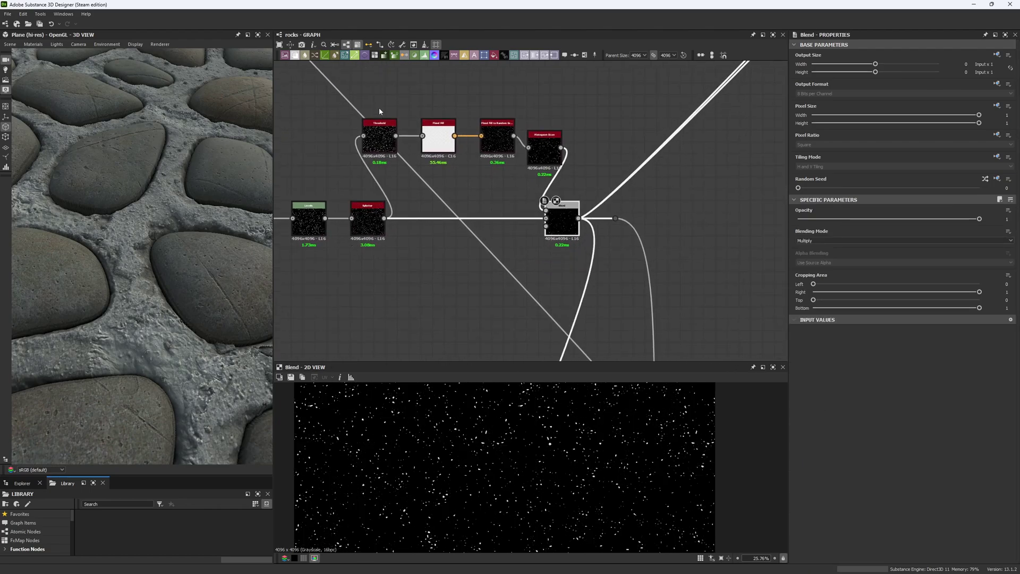
left_click_drag(546, 161, 546, 149)
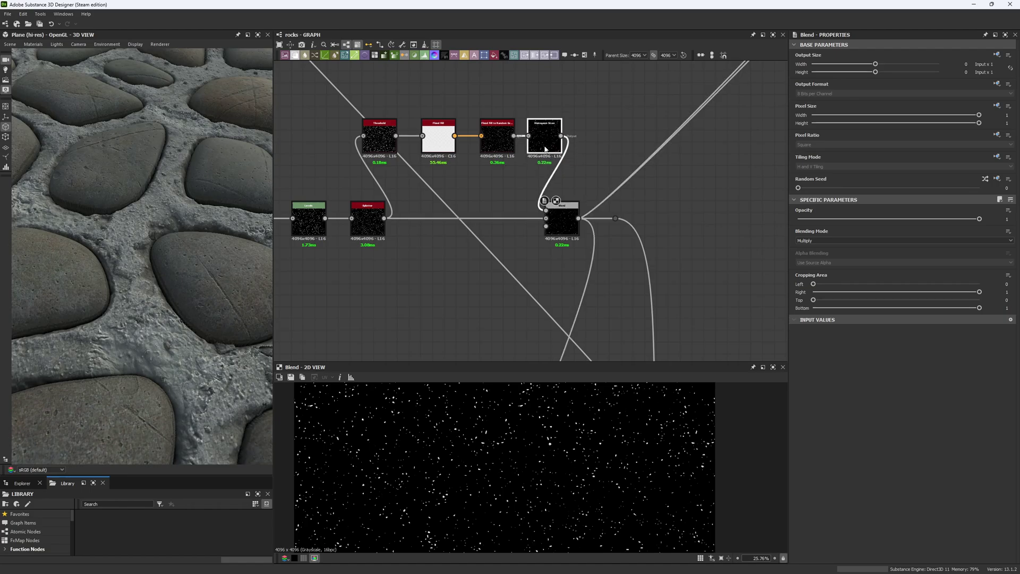
Raise the Histogram Scan's Position to 0.51 and finally to 0.75, checking the mortar pebbles on the 3D plane after each change.
left_click(540, 142)
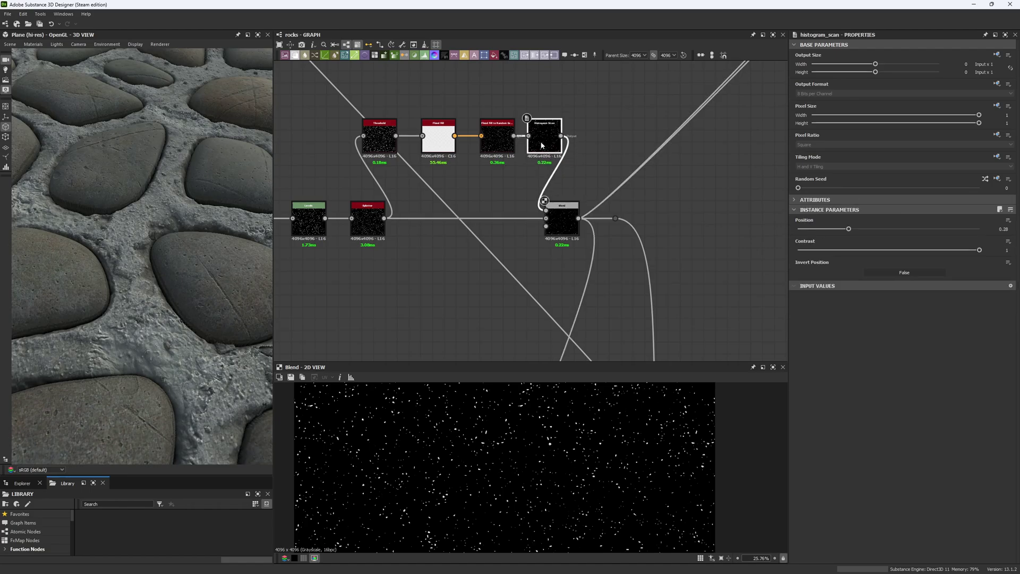
left_click(890, 229)
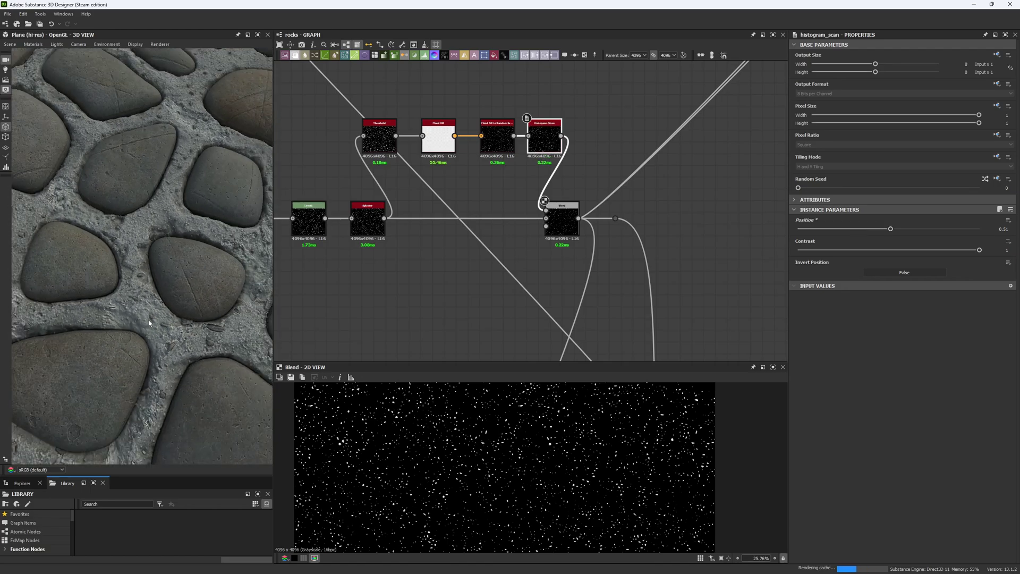
middle_click_drag(181, 342, 183, 237)
scroll(184, 238, "down", 4)
scroll(184, 237, "up", 6)
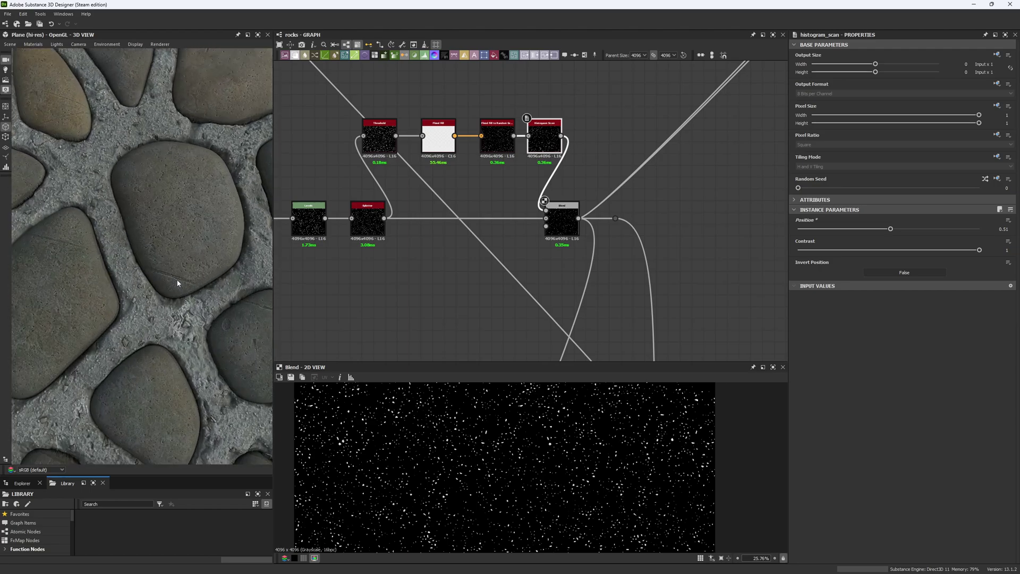
left_click(935, 228)
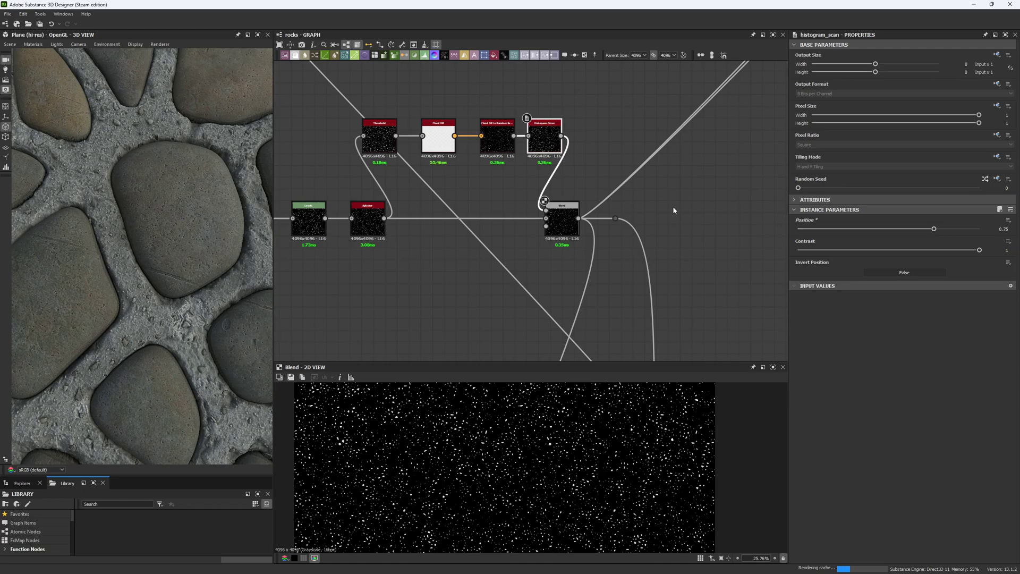
scroll(193, 254, "down", 3)
scroll(193, 254, "up", 4)
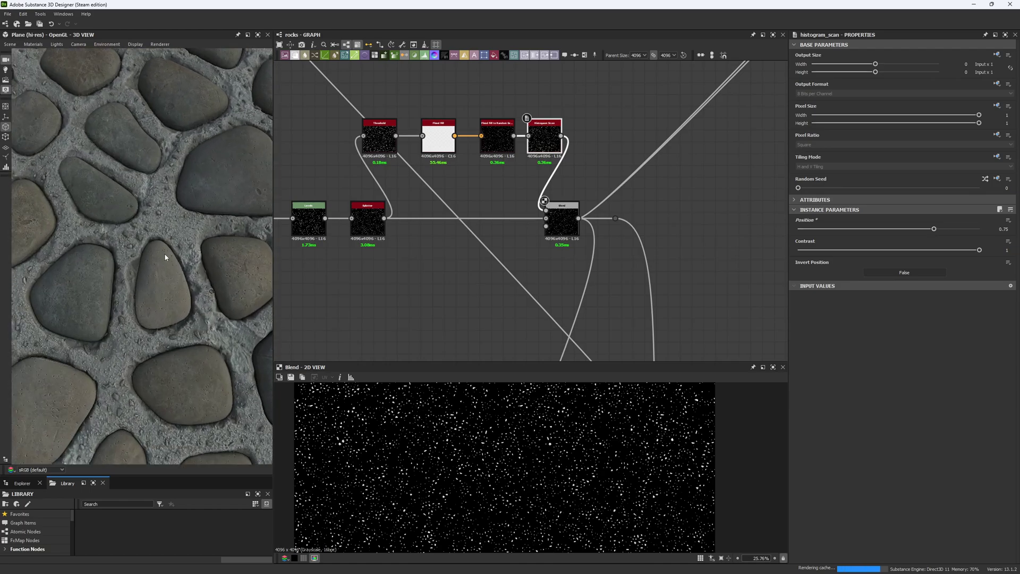
Preview the pebble mask chain node by node: Threshold, Flood Fill, Flood Fill to Random Grayscale and Histogram Scan.
middle_click_drag(486, 256, 453, 238)
middle_click_drag(428, 148, 499, 240)
scroll(500, 240, "up", 4)
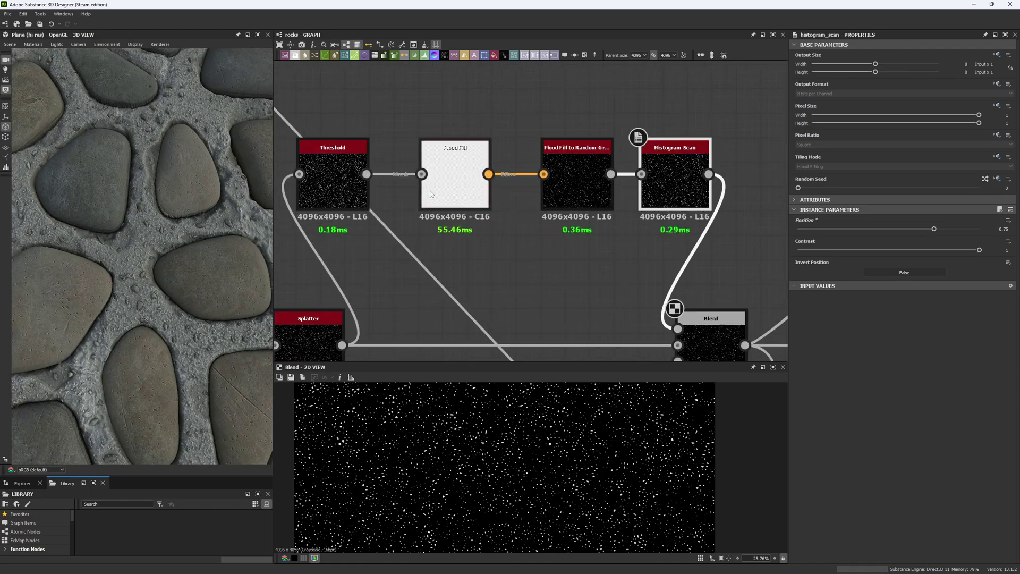
double_click(339, 199)
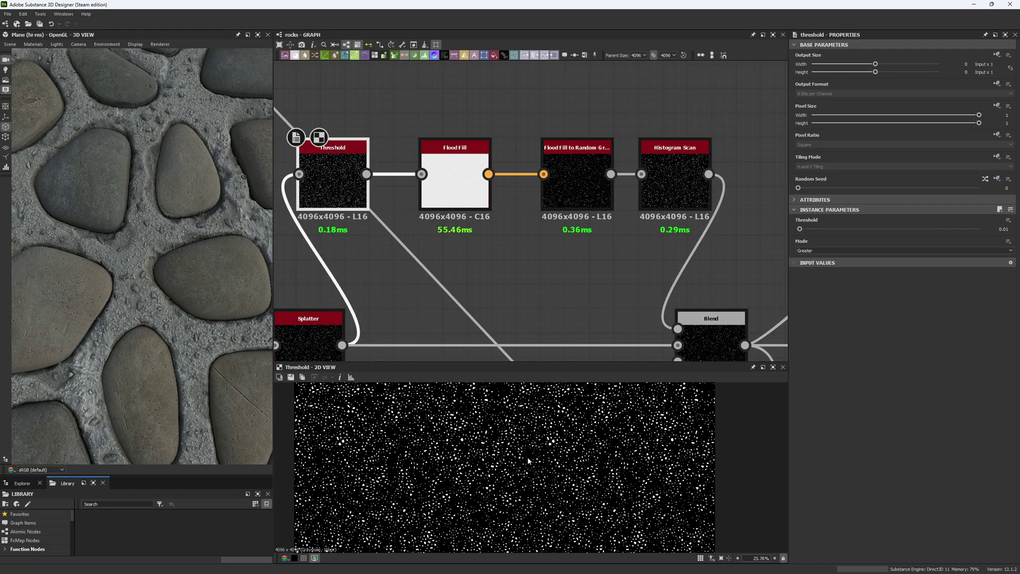
scroll(463, 458, "up", 3)
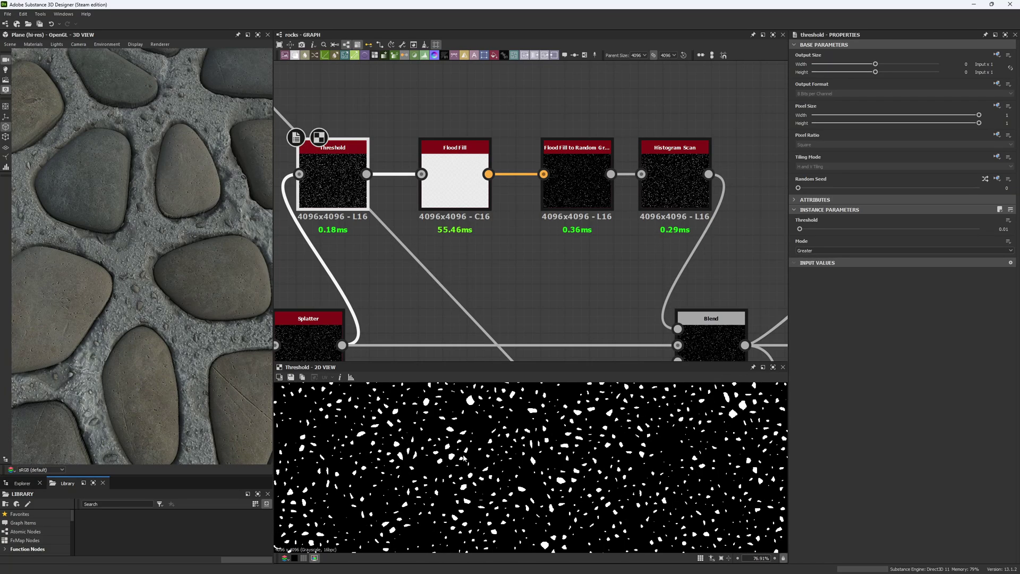
double_click(454, 180)
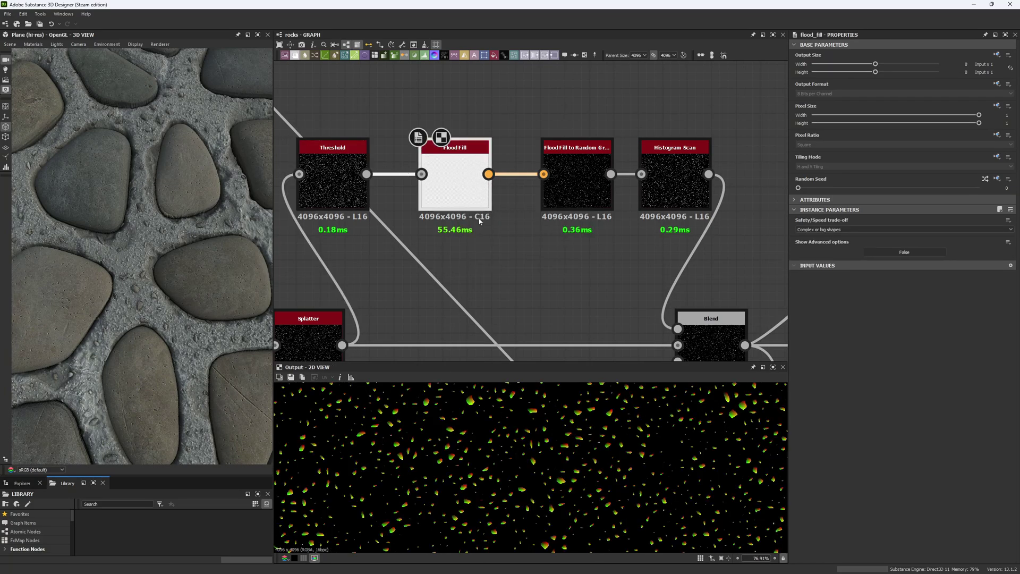
middle_click_drag(512, 210, 476, 202)
double_click(544, 179)
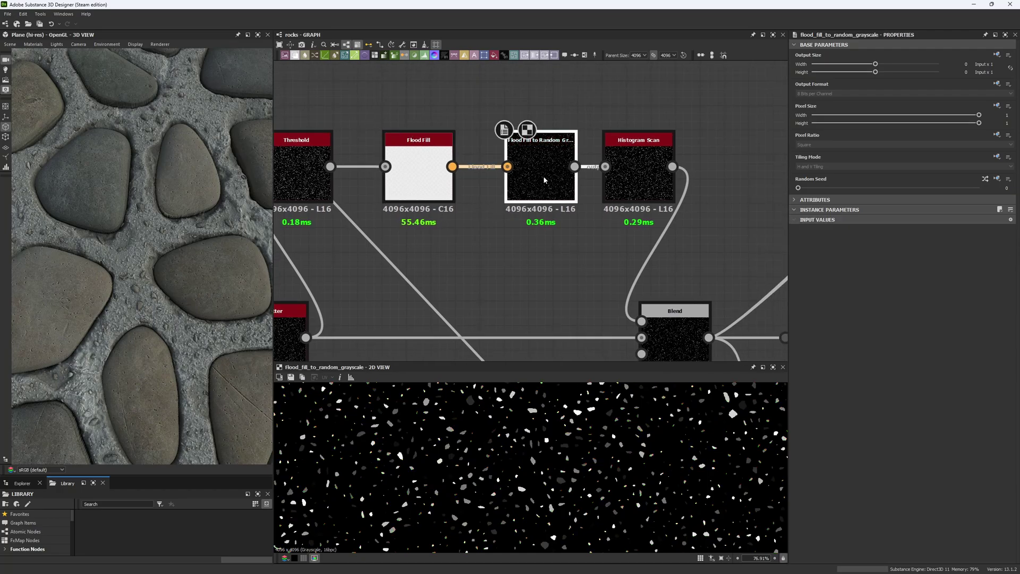
left_click(630, 177)
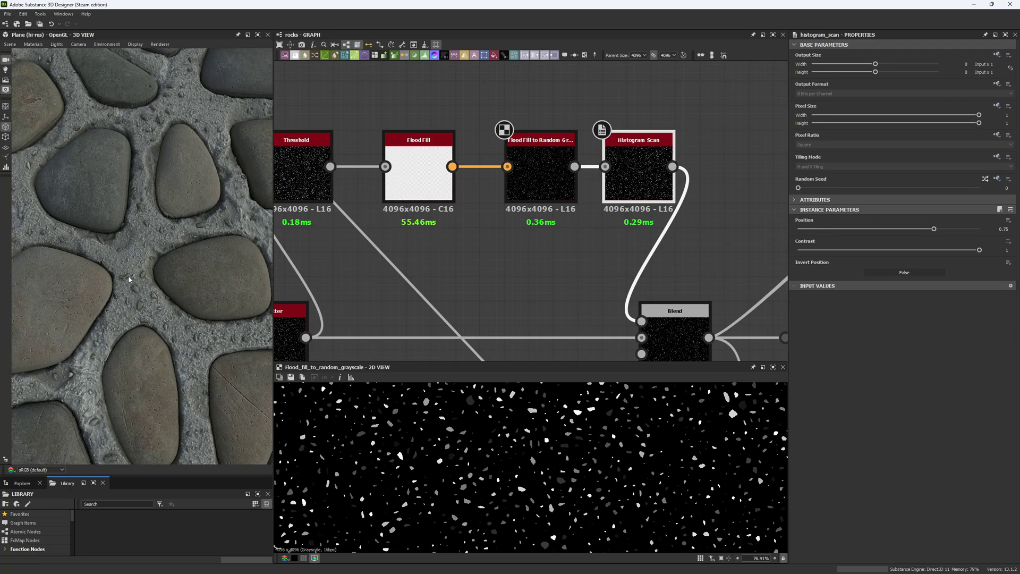
double_click(637, 175)
Preview the Multiply Blend that masks the pebbles and compare it with the Splatter node feeding it.
scroll(469, 230, "down", 5)
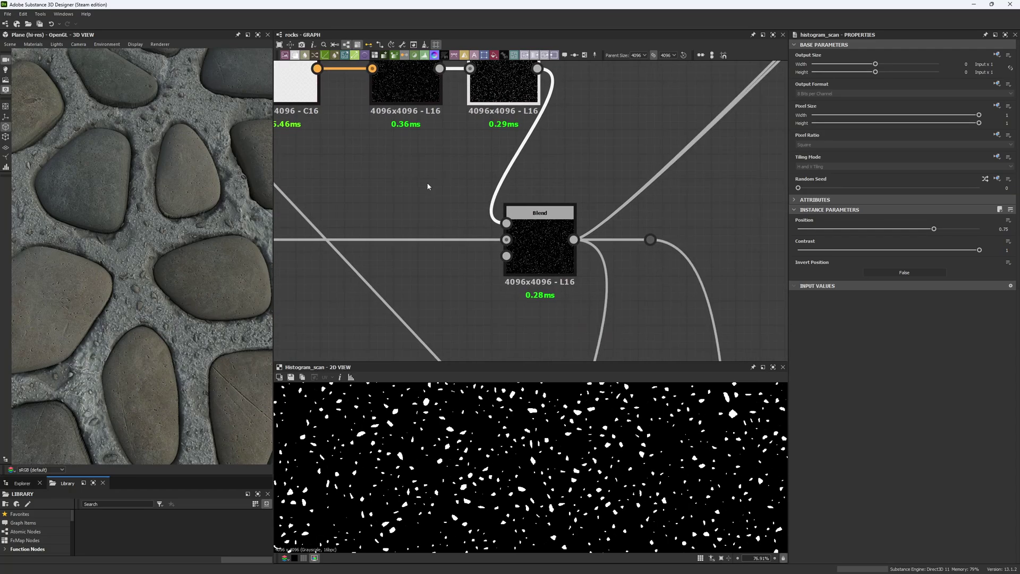
scroll(469, 230, "up", 4)
double_click(470, 212)
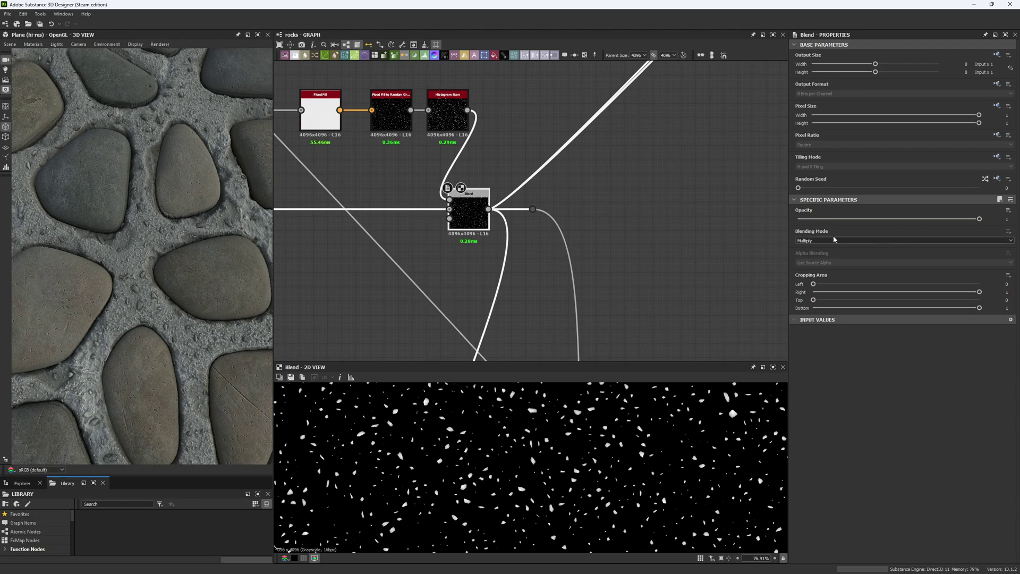
middle_click_drag(275, 218, 504, 219)
double_click(464, 212)
Preview the Copy Blend after the Non Uniform Blur that overlays the pebbles on the mortar.
scroll(336, 171, "down", 3)
middle_click_drag(336, 171, 389, 165)
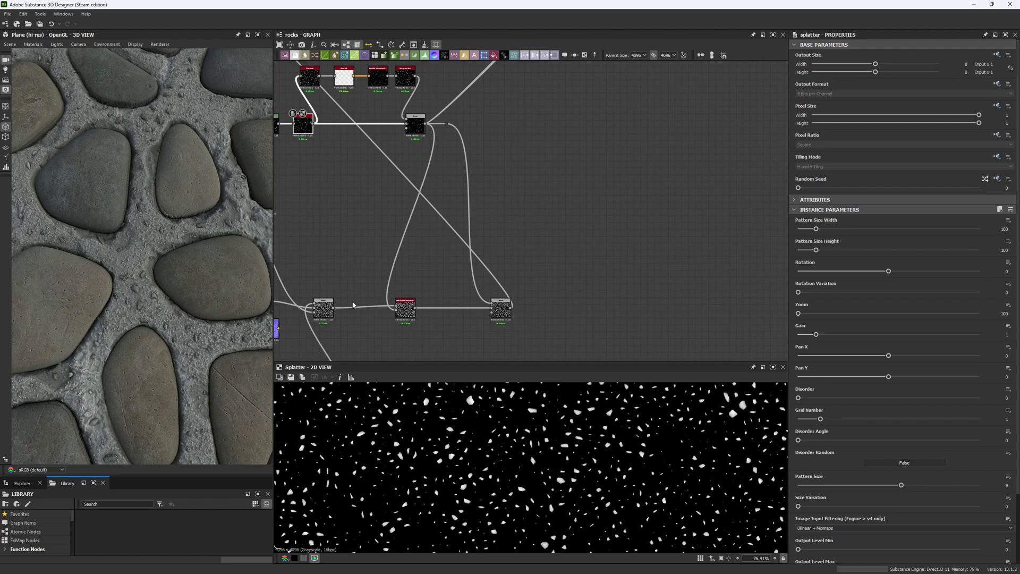
middle_click_drag(447, 275, 454, 252)
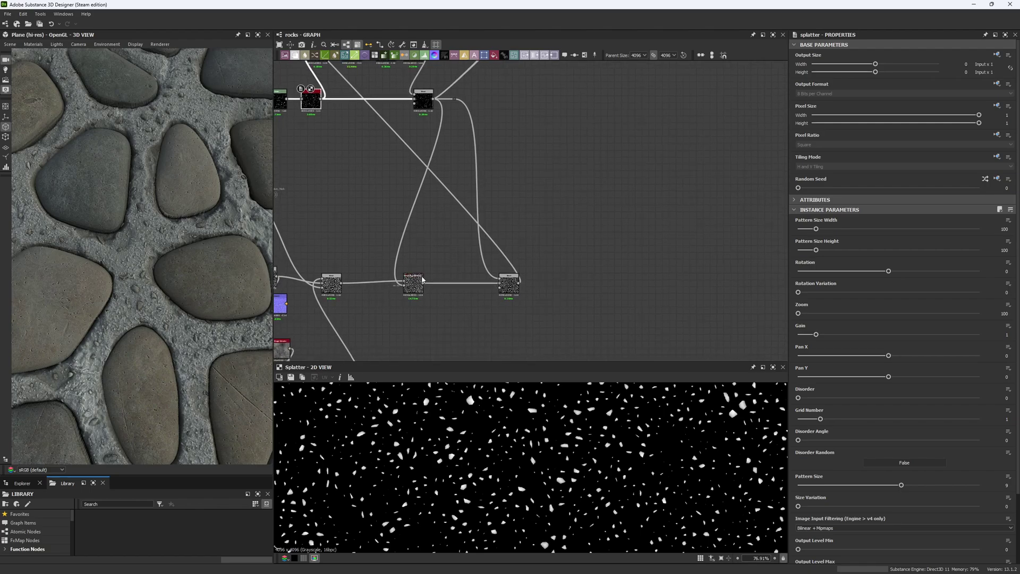
double_click(510, 287)
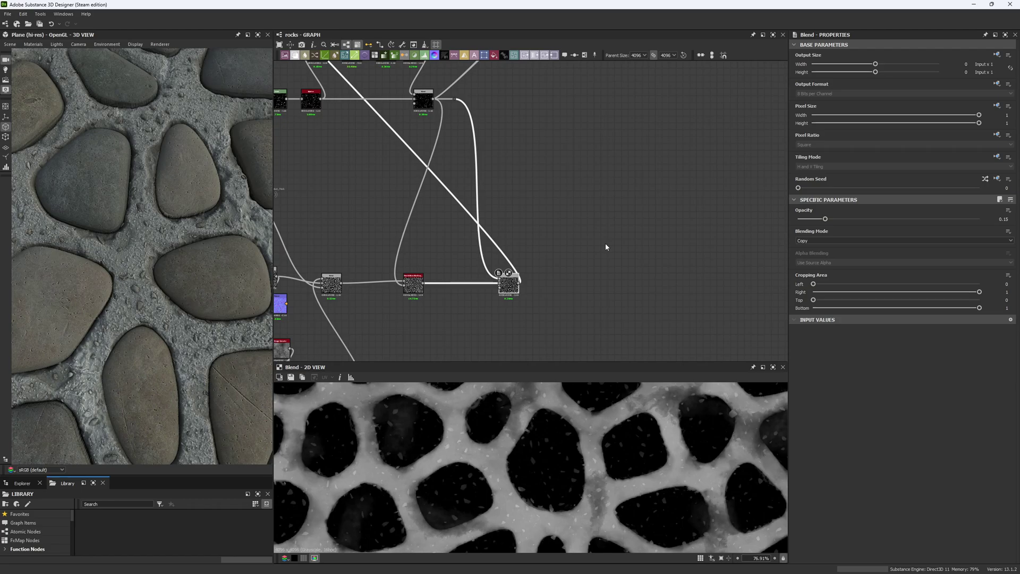
scroll(325, 276, "up", 3)
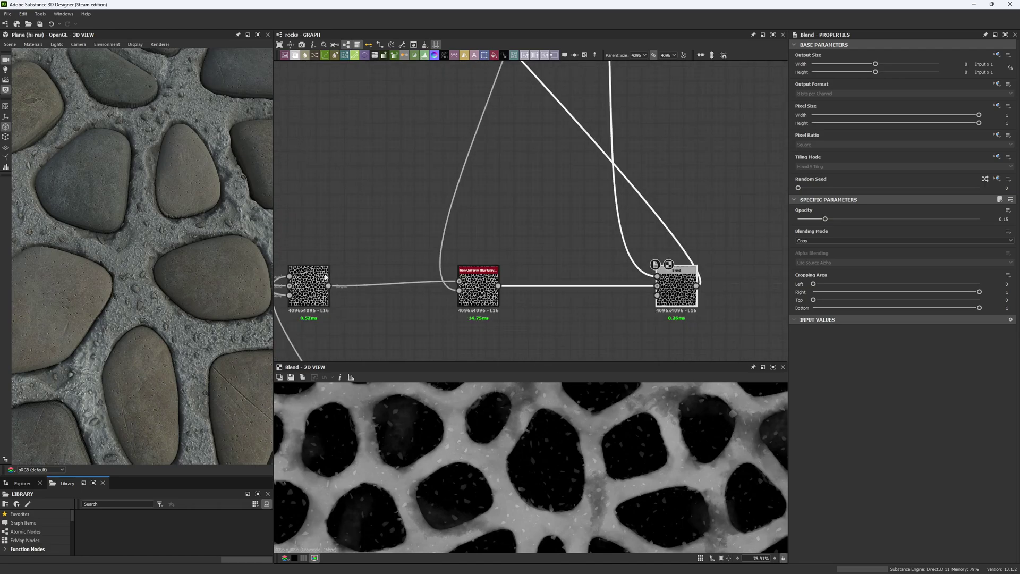
Preview the masked pebbles Blend used as Blur Map and closely examine the Non Uniform Blur Grayscale output.
middle_click_drag(430, 179, 411, 240)
scroll(411, 240, "down", 2)
middle_click_drag(448, 177, 425, 107)
double_click(443, 104)
scroll(404, 239, "up", 4)
scroll(405, 239, "up", 2)
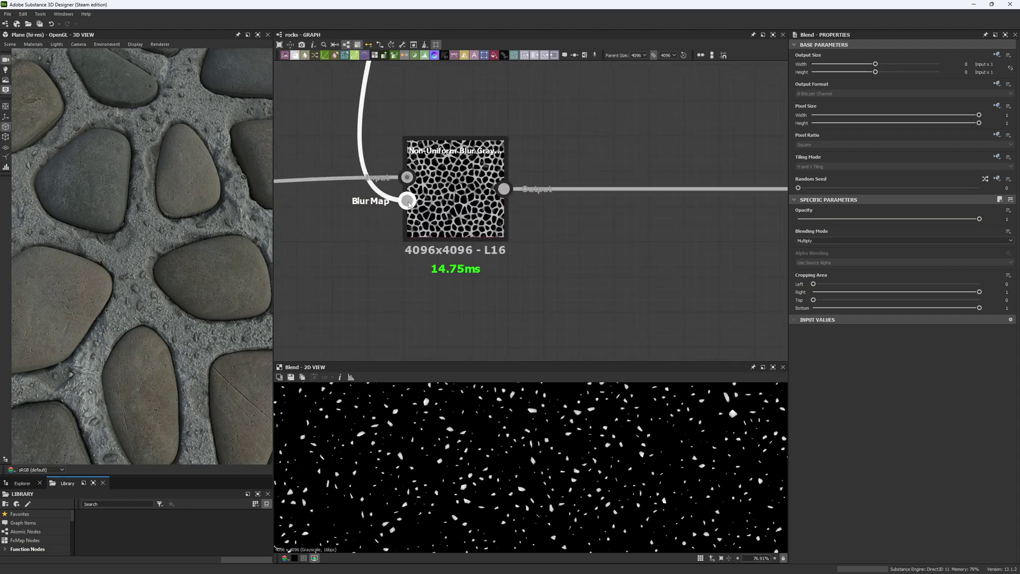
double_click(435, 206)
scroll(412, 443, "up", 10)
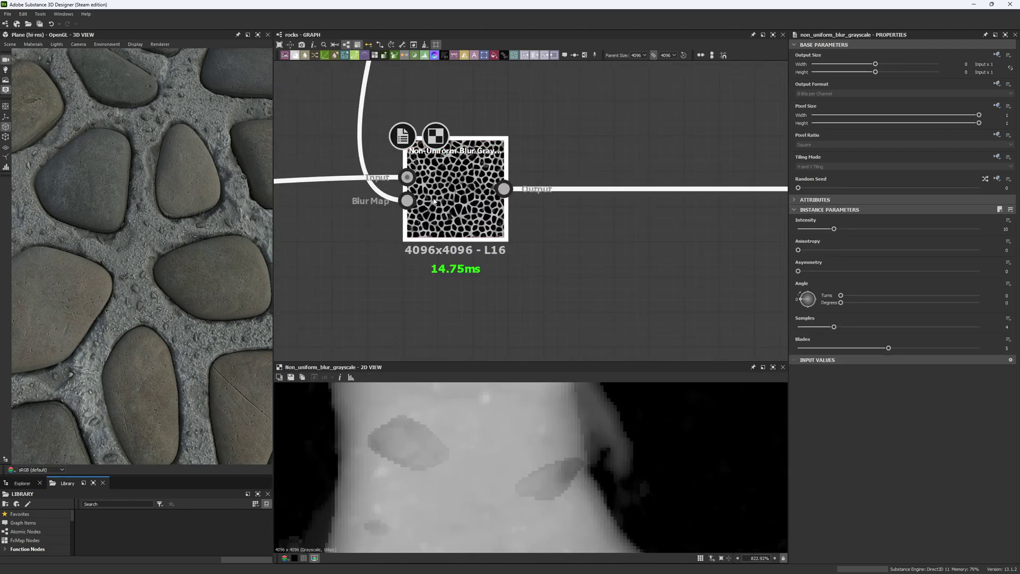
Set the Non Uniform Blur Grayscale's Samples to 16 and Blades to 9.
scroll(155, 317, "up", 5)
middle_click_drag(156, 317, 162, 296)
middle_click_drag(448, 246, 405, 221)
scroll(564, 268, "down", 5)
middle_click_drag(680, 254, 595, 256)
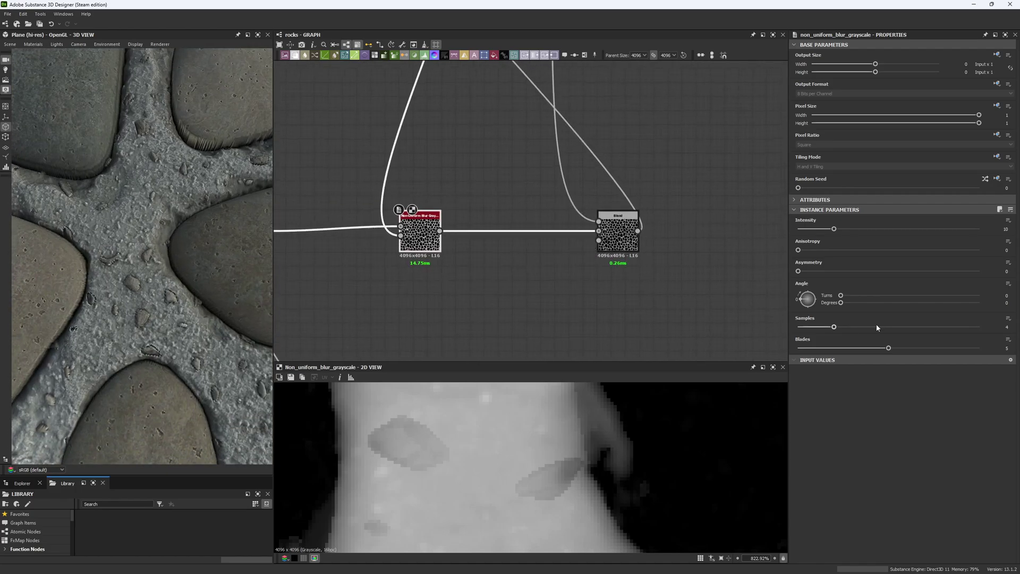
left_click_drag(833, 326, 981, 326)
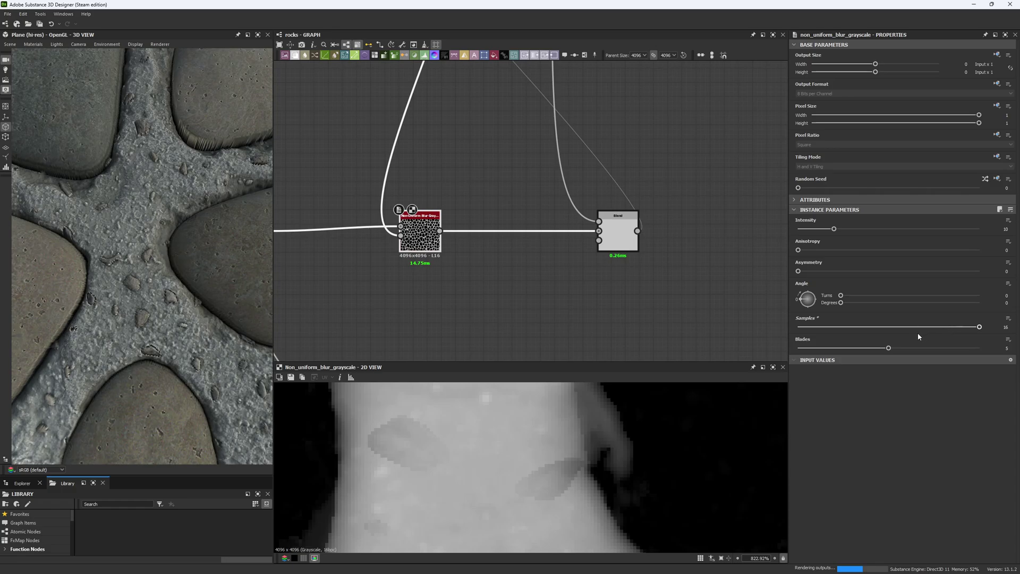
left_click(930, 348)
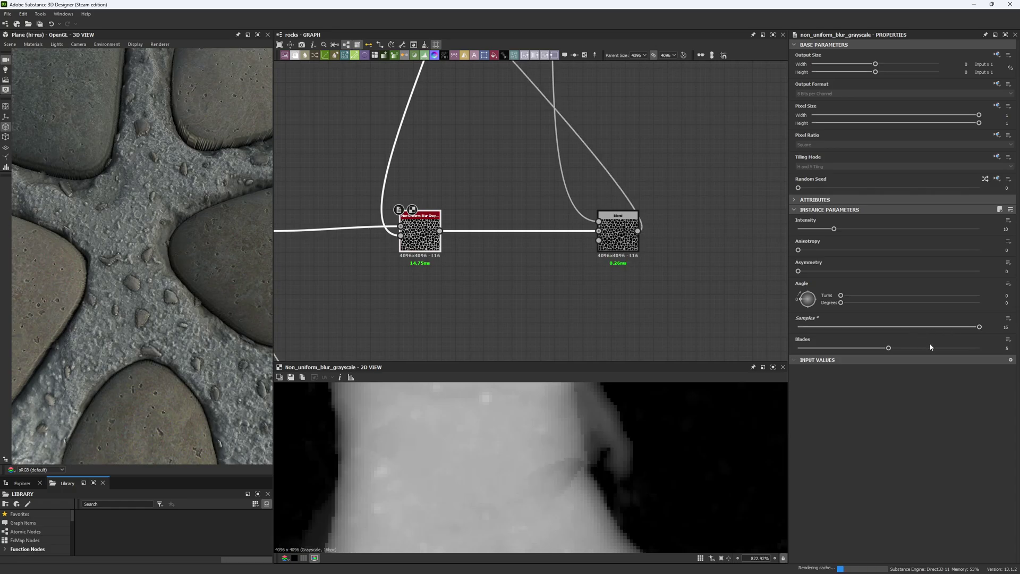
left_click_drag(934, 348, 979, 348)
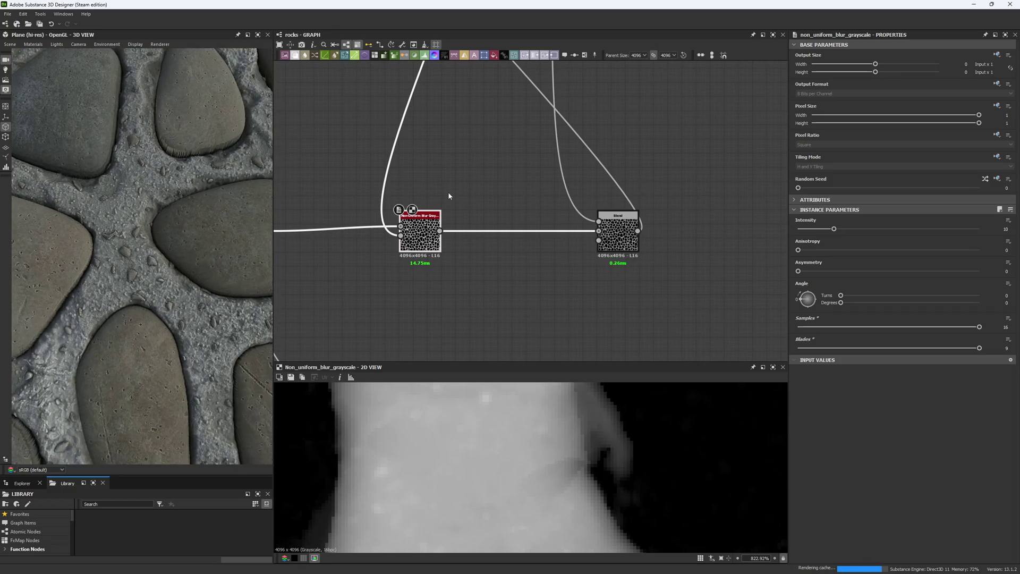
Preview the Copy Blend after the Non Uniform Blur and inspect the whole stone wall in the 3D view.
middle_click_drag(449, 198, 439, 243)
left_click(609, 282)
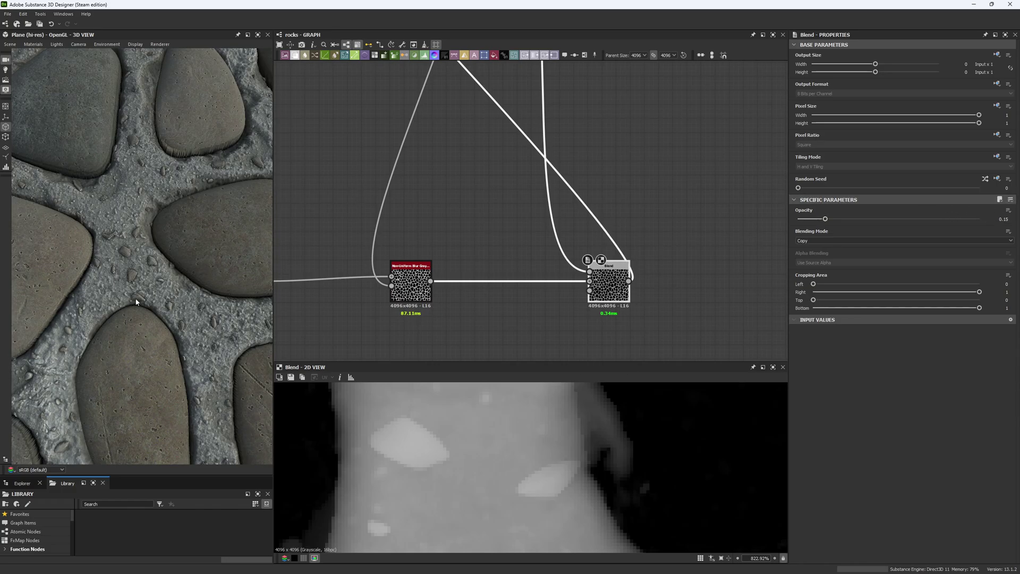
scroll(110, 281, "down", 5)
left_click_drag(110, 280, 184, 337)
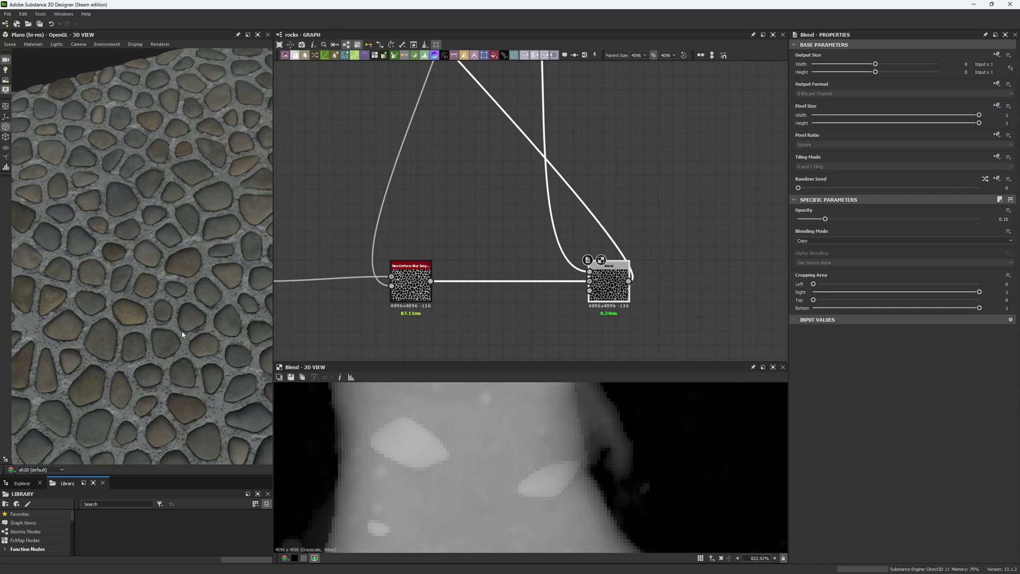
Trace the pebble Blend's output to the Height Blend node and preview its blended height.
scroll(476, 258, "down", 5)
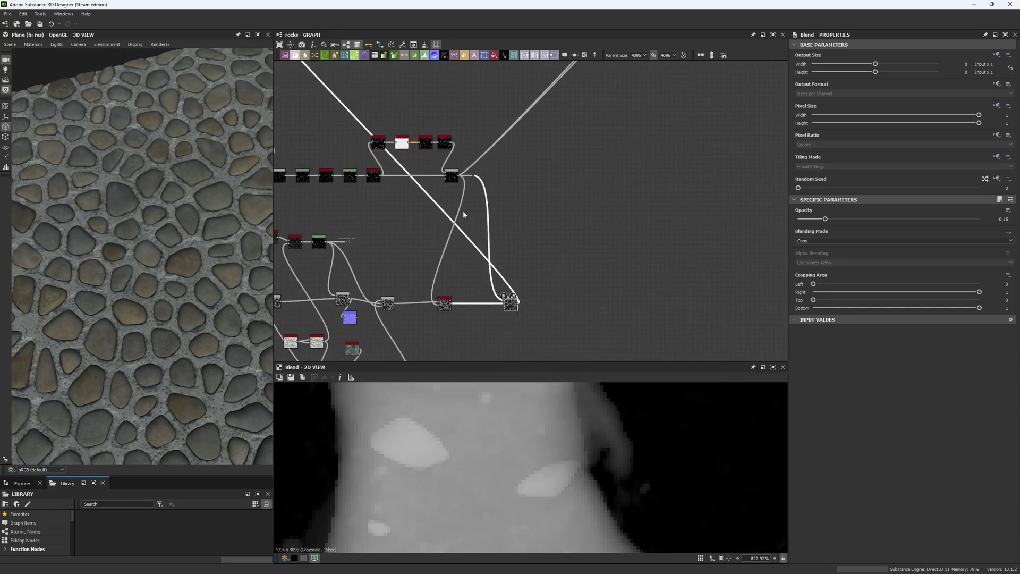
middle_click_drag(496, 203, 478, 207)
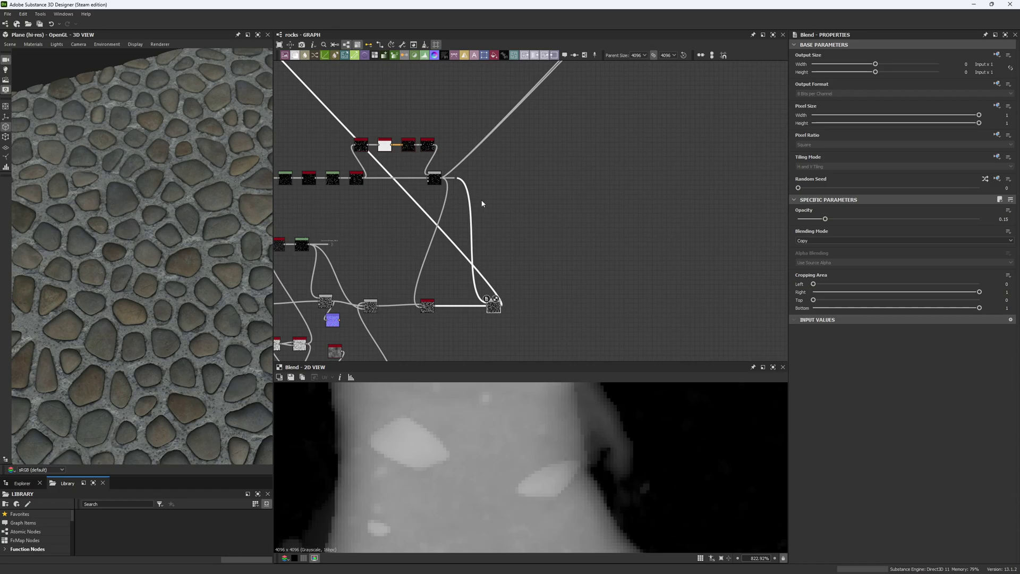
scroll(482, 203, "down", 5)
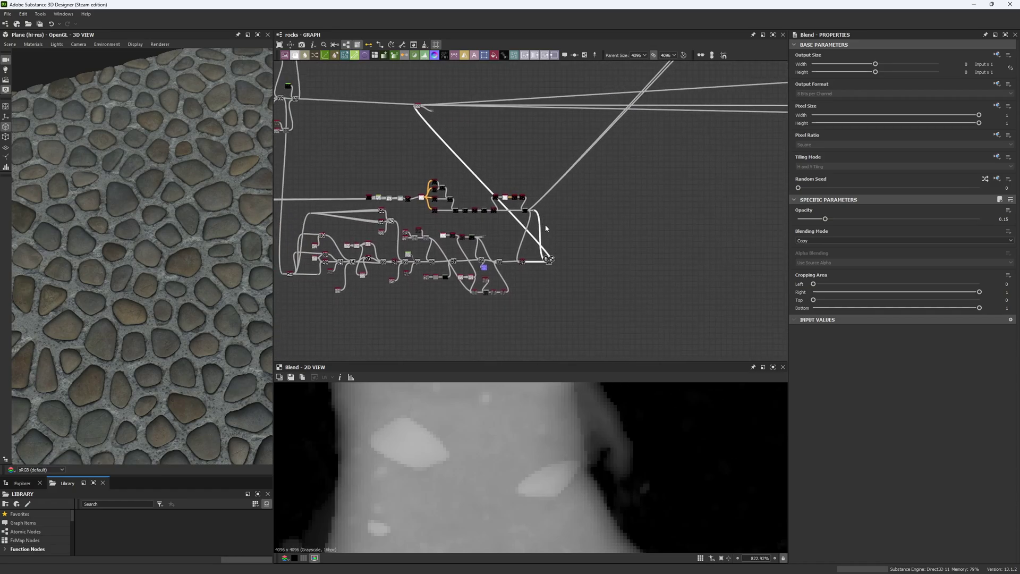
scroll(544, 253, "up", 5)
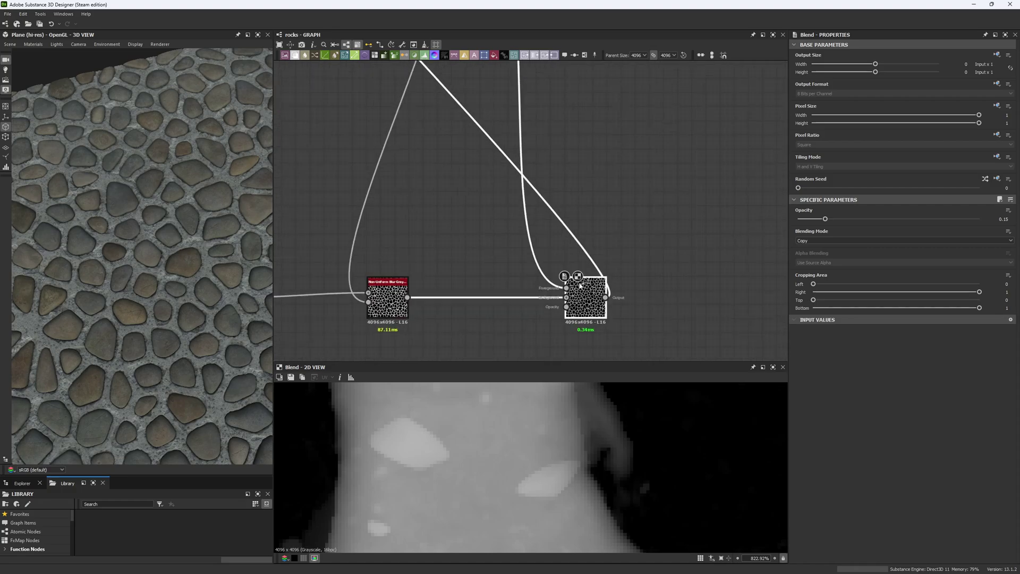
scroll(579, 285, "down", 5)
middle_click_drag(417, 144, 469, 207)
scroll(469, 211, "up", 4)
middle_click_drag(614, 239, 567, 235)
scroll(567, 235, "up", 3)
double_click(558, 224)
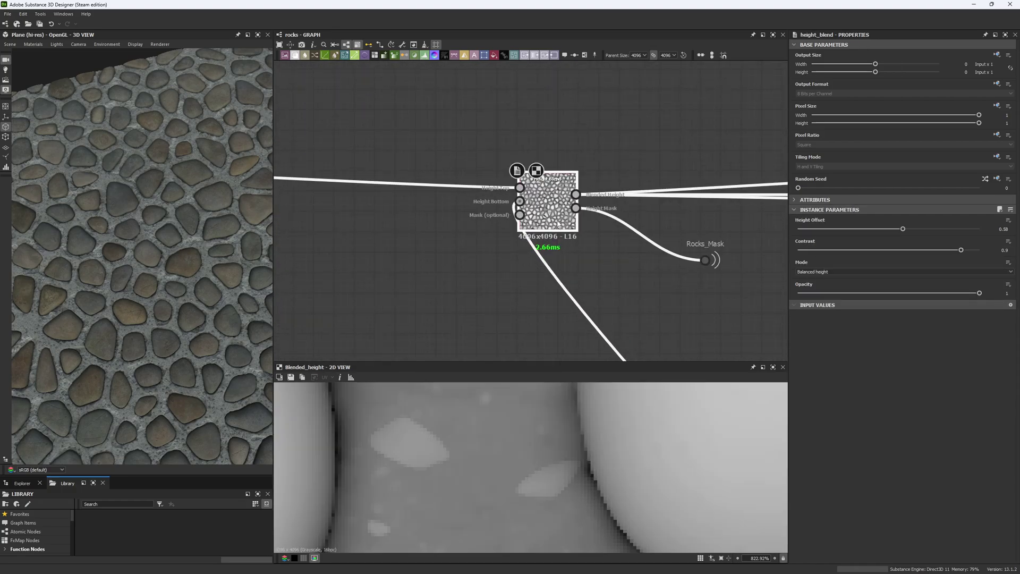
Move the Height Blend and its Rocks_Mask dot further along the graph, above the end of the mortar chain.
scroll(552, 226, "down", 5)
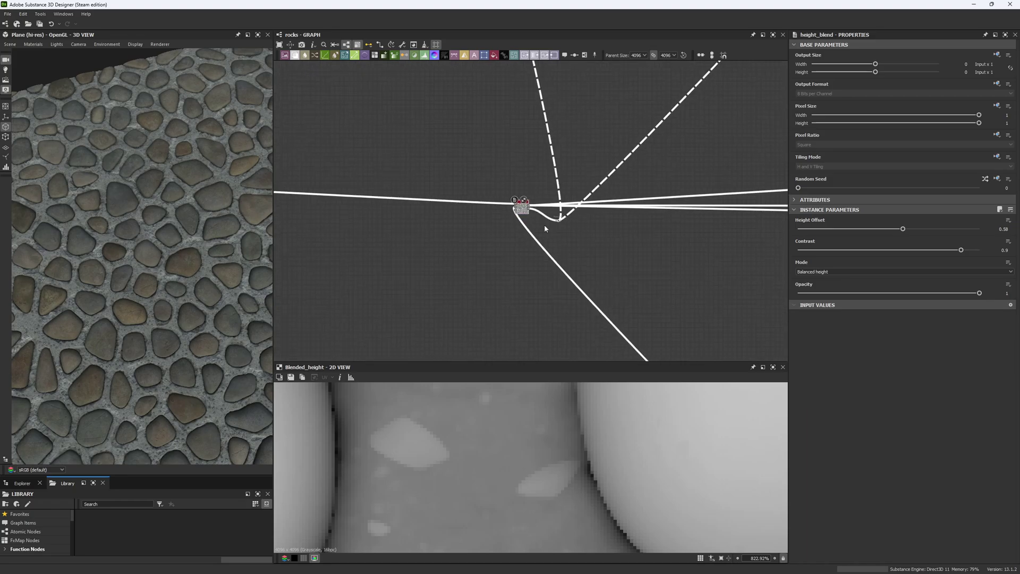
left_click_drag(519, 207, 729, 196)
middle_click_drag(748, 222, 676, 208)
left_click(678, 208)
Preview the Rocks_Mask dot's height mask and compare it with the Height Blend's blended height.
scroll(695, 196, "up", 1)
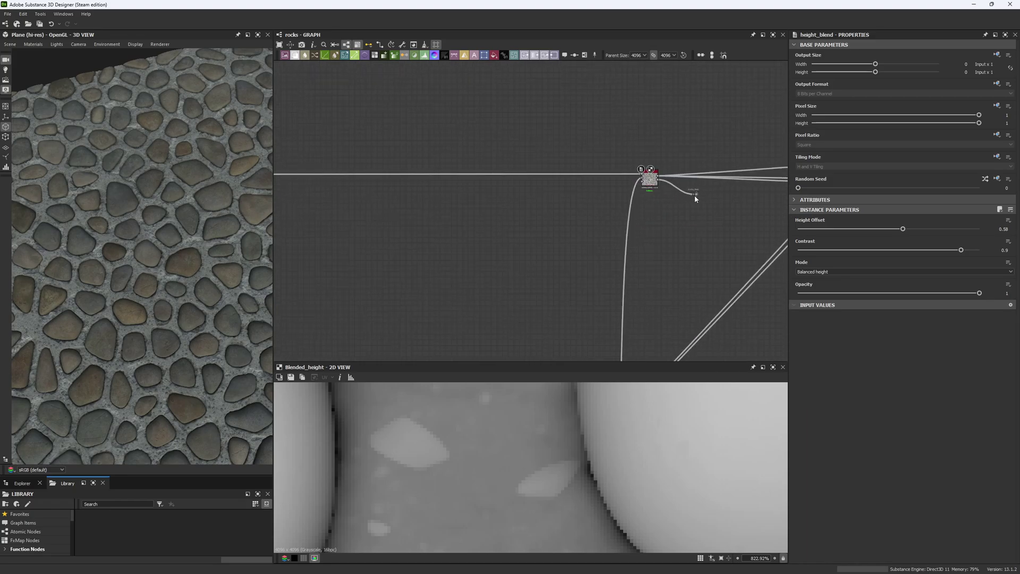
scroll(694, 196, "up", 5)
double_click(693, 193)
scroll(560, 436, "down", 10)
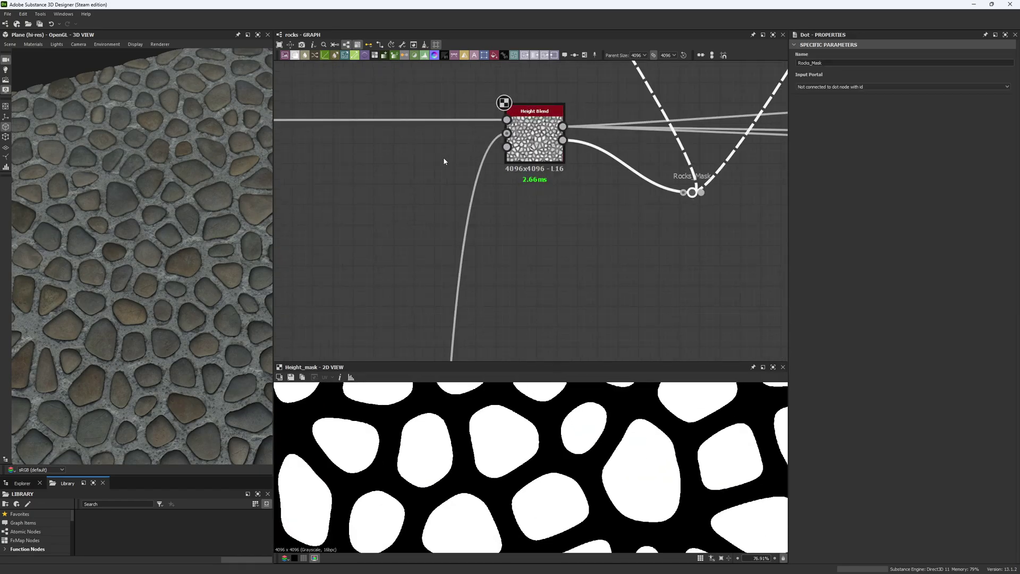
double_click(511, 136)
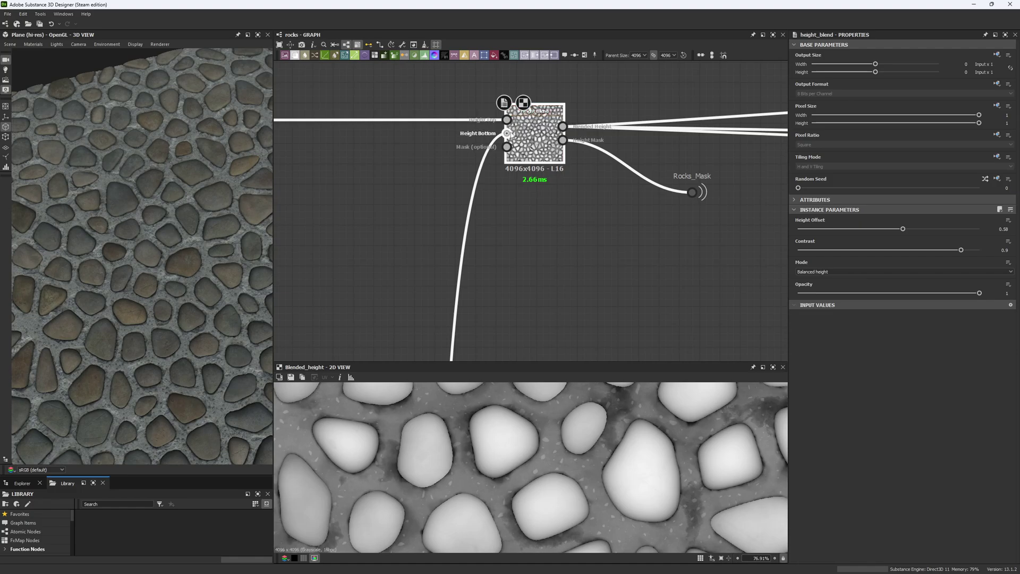
Set the Height Blend's Contrast to 1 and inspect the stone edges up close in the 3D view.
scroll(510, 132, "down", 10)
middle_click_drag(462, 234, 560, 157)
scroll(536, 157, "up", 6)
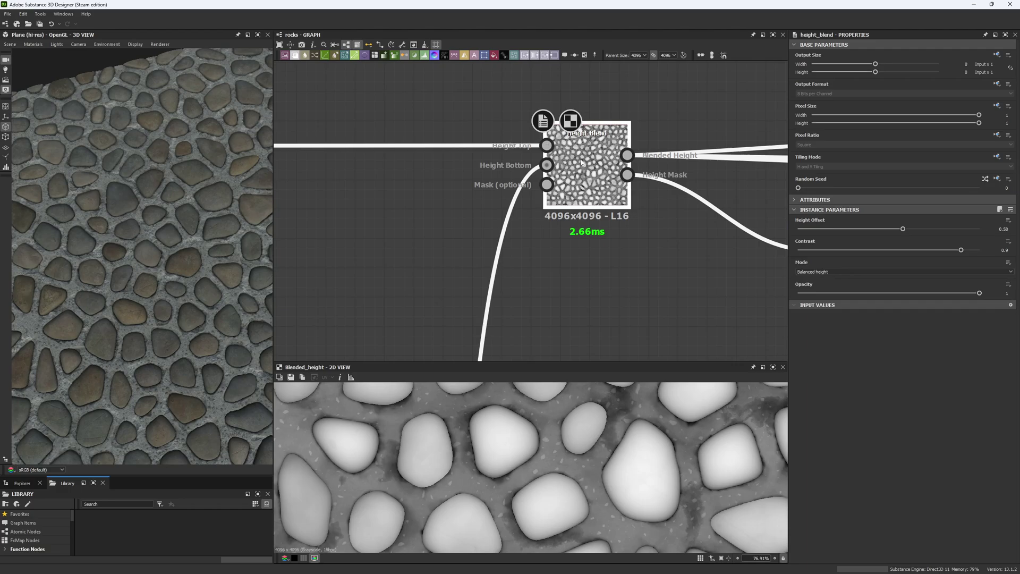
double_click(1003, 229)
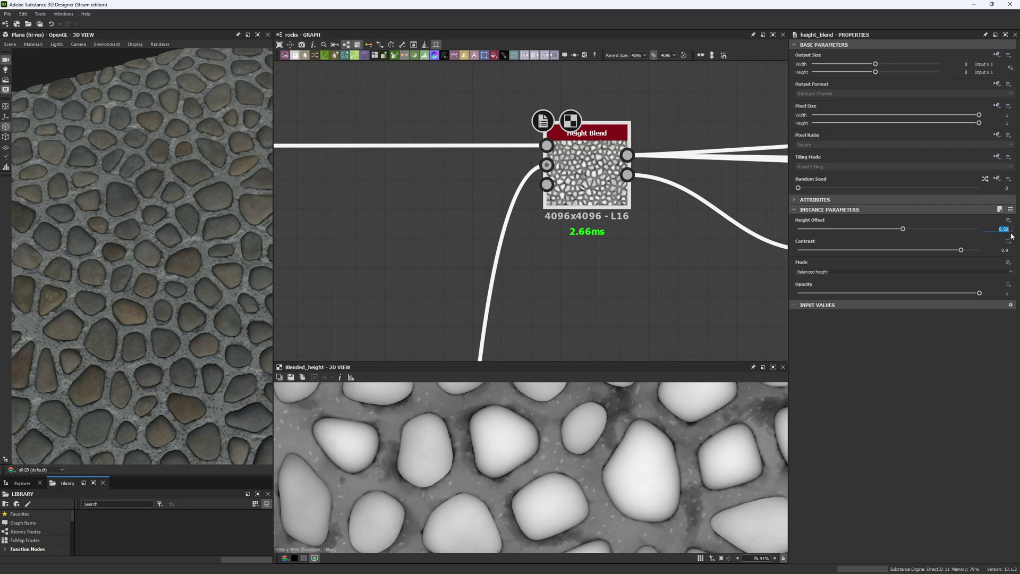
double_click(1004, 250)
type("1")
key("Return")
scroll(198, 349, "up", 3)
scroll(181, 339, "up", 4)
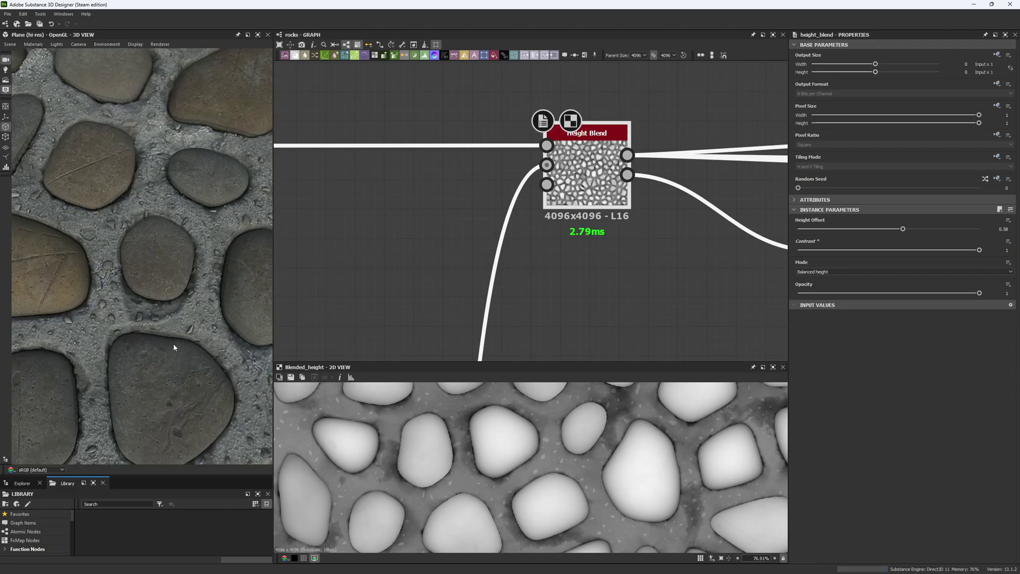
left_click_drag(168, 329, 178, 323)
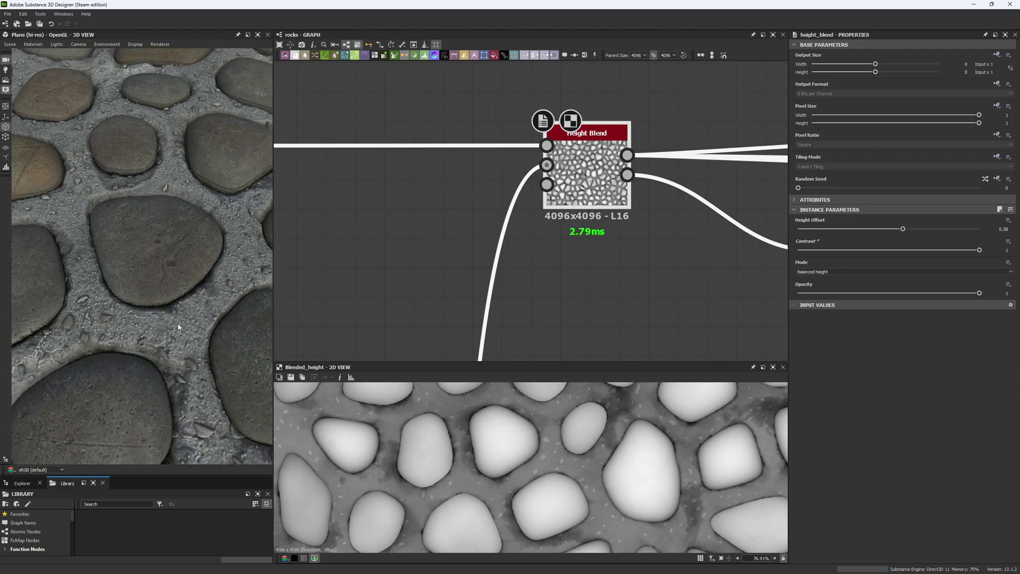
Add an Invert Grayscale node fed by the Height Blend's Height Mask output.
middle_click_drag(627, 175, 463, 165)
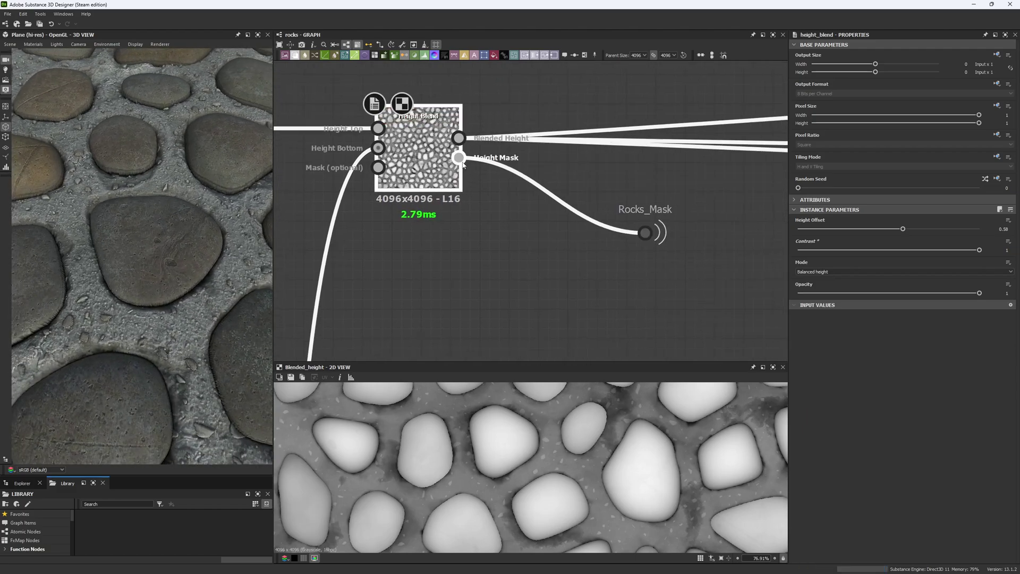
left_click(459, 158)
middle_click_drag(617, 245, 561, 223)
left_click_drag(402, 136, 447, 246)
type("invert")
key("Return")
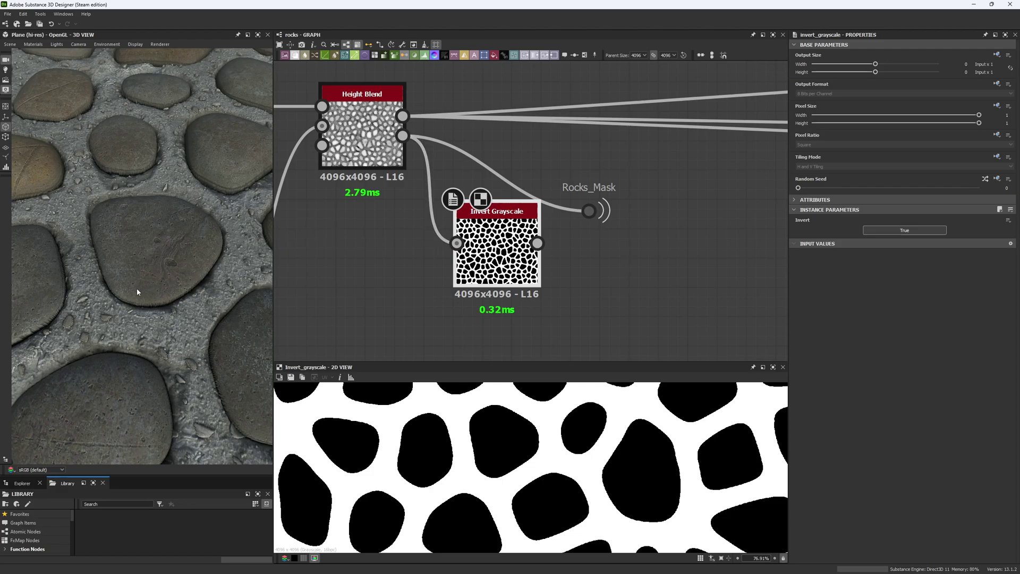
Review the overall graph layout, from the framed color section to the mortar and pebble chains feeding the Height Blend.
scroll(409, 201, "down", 8)
middle_click_drag(409, 201, 486, 305)
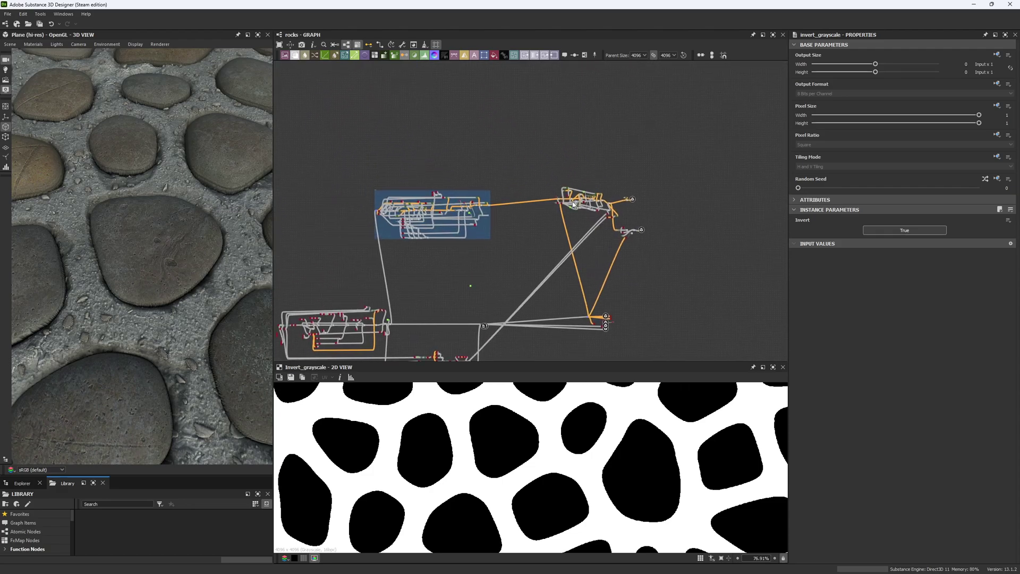
middle_click_drag(477, 232, 502, 172)
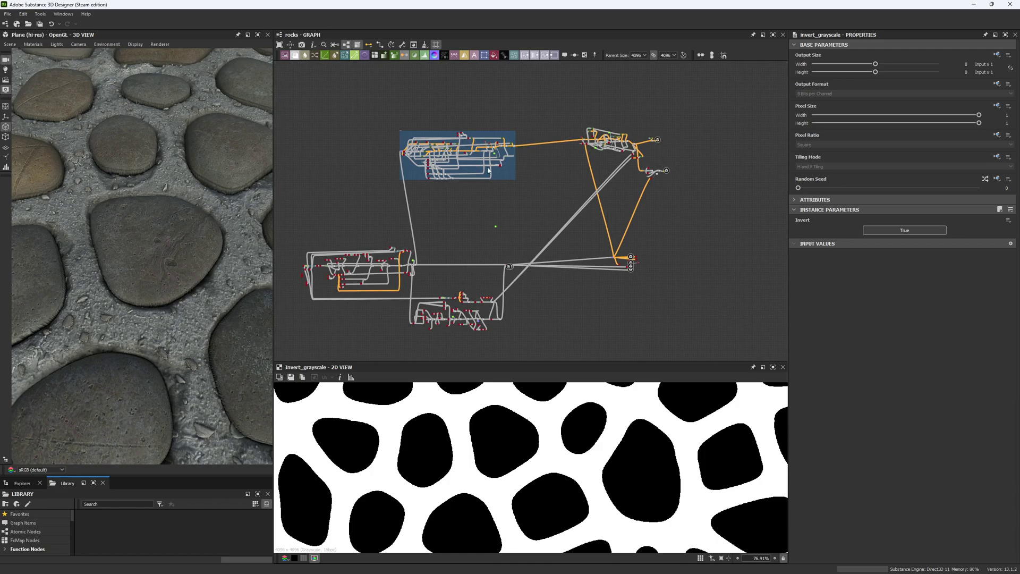
scroll(432, 151, "up", 8)
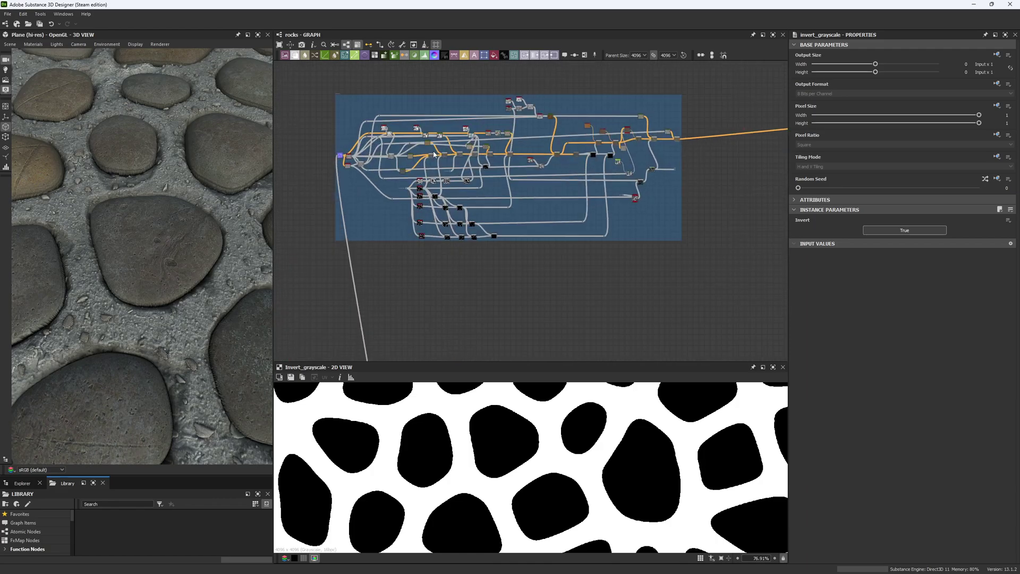
scroll(451, 166, "down", 6)
middle_click_drag(522, 331, 510, 152)
scroll(513, 262, "up", 5)
scroll(527, 186, "up", 3)
scroll(505, 162, "down", 2)
middle_click_drag(492, 185, 515, 144)
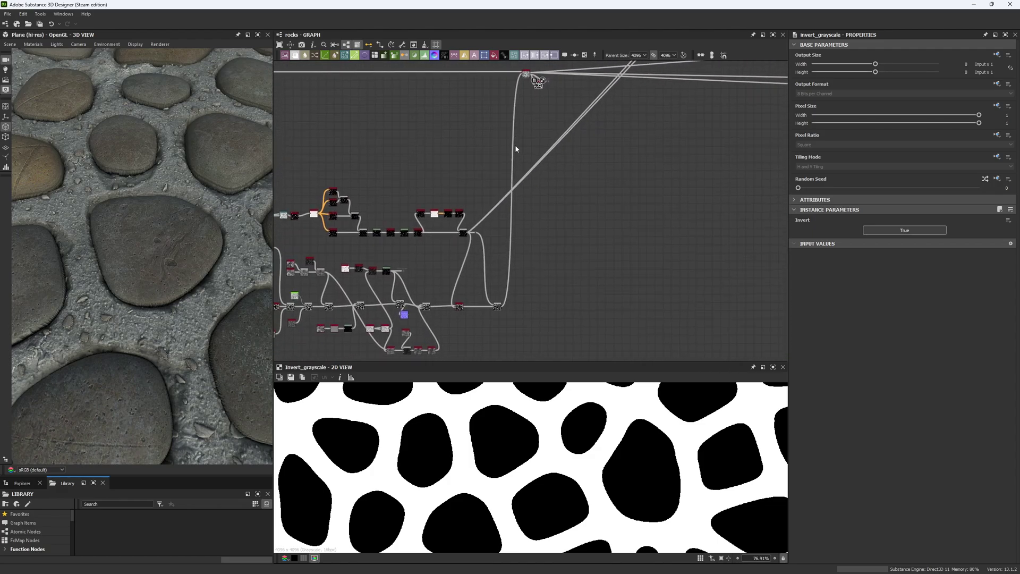